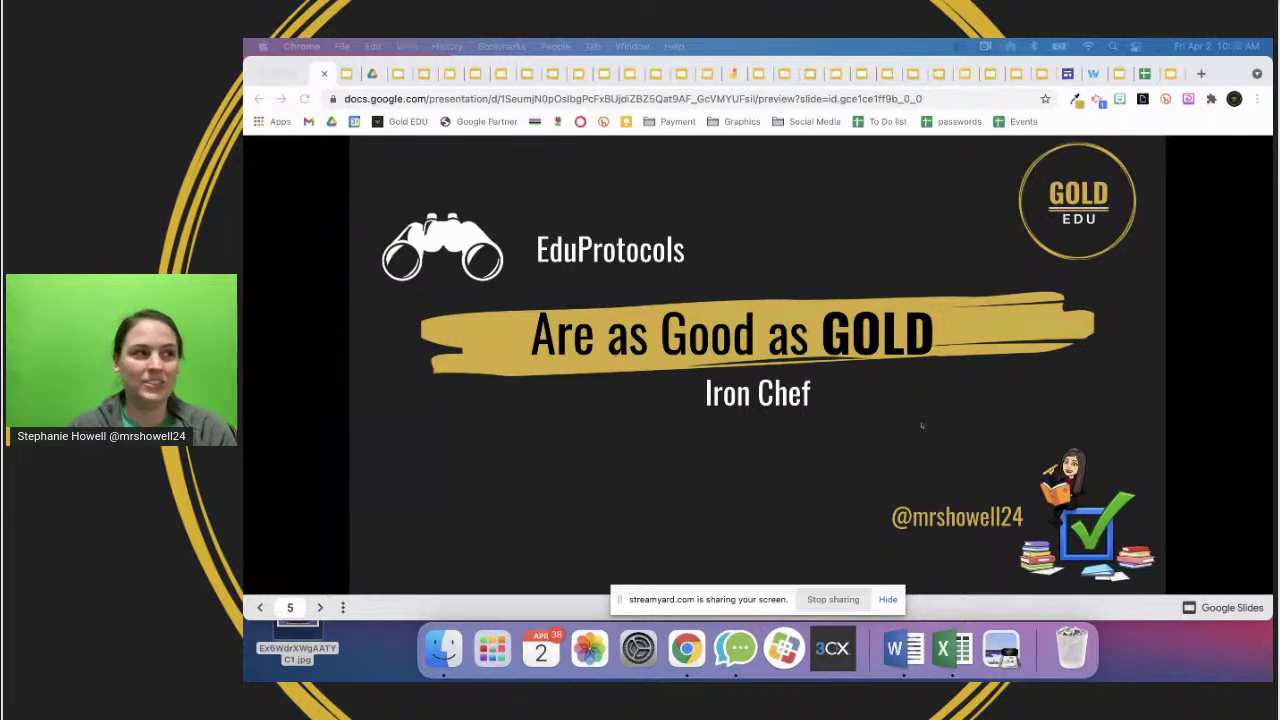
- Open the Wakelet Resources link on slide 7 and look over the collections on the EduProtocols Are as Good as GOLD profile
{"action": "key", "text": "Right"}
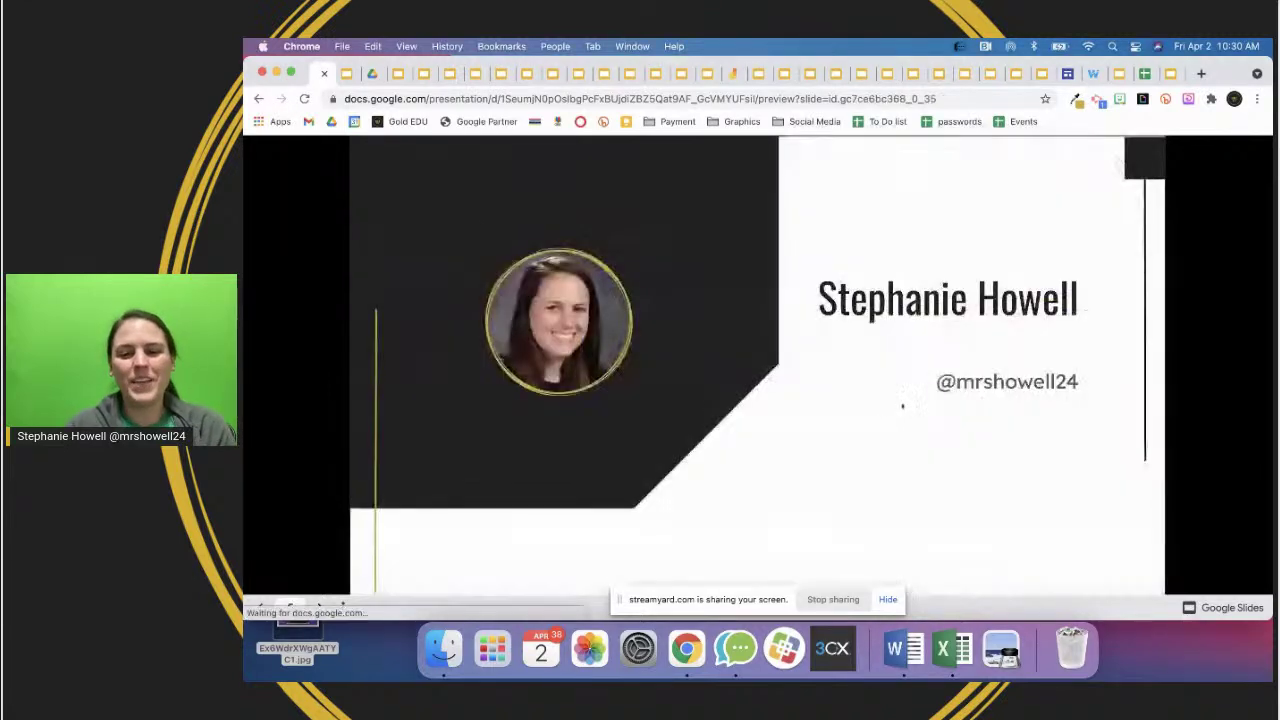
{"action": "key", "text": "Right"}
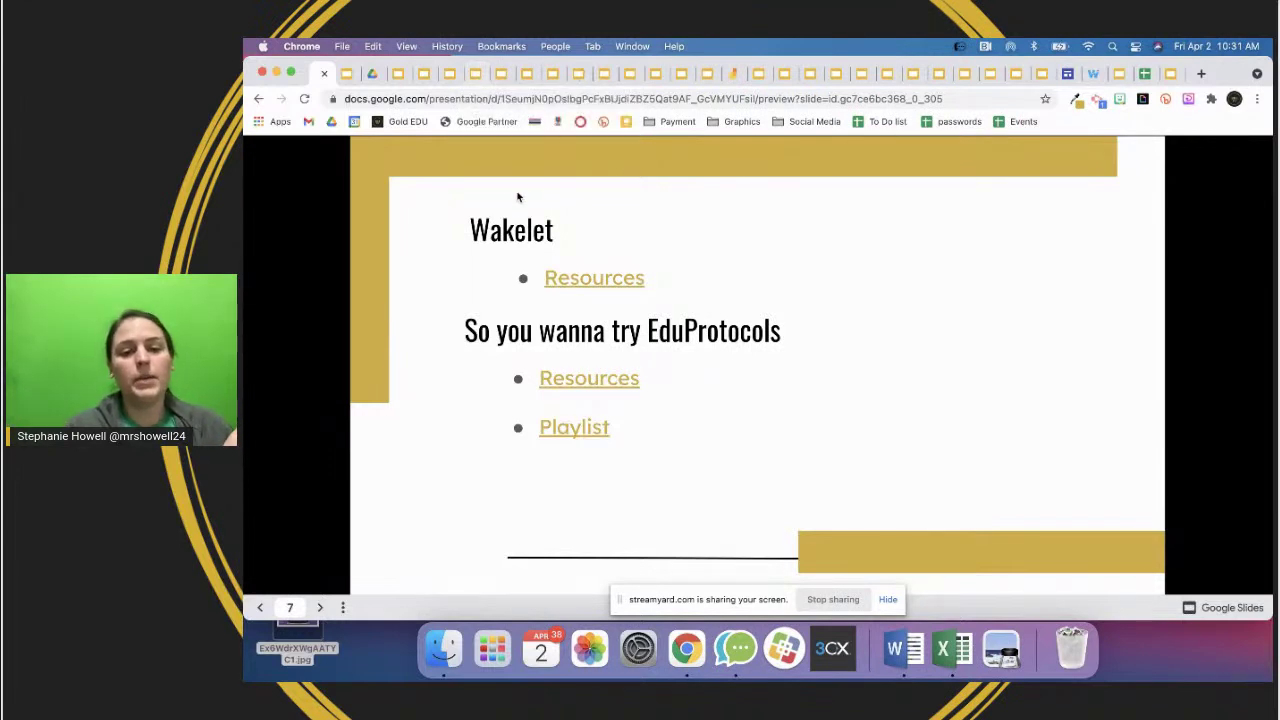
{"action": "left_click", "coordinate": [571, 277]}
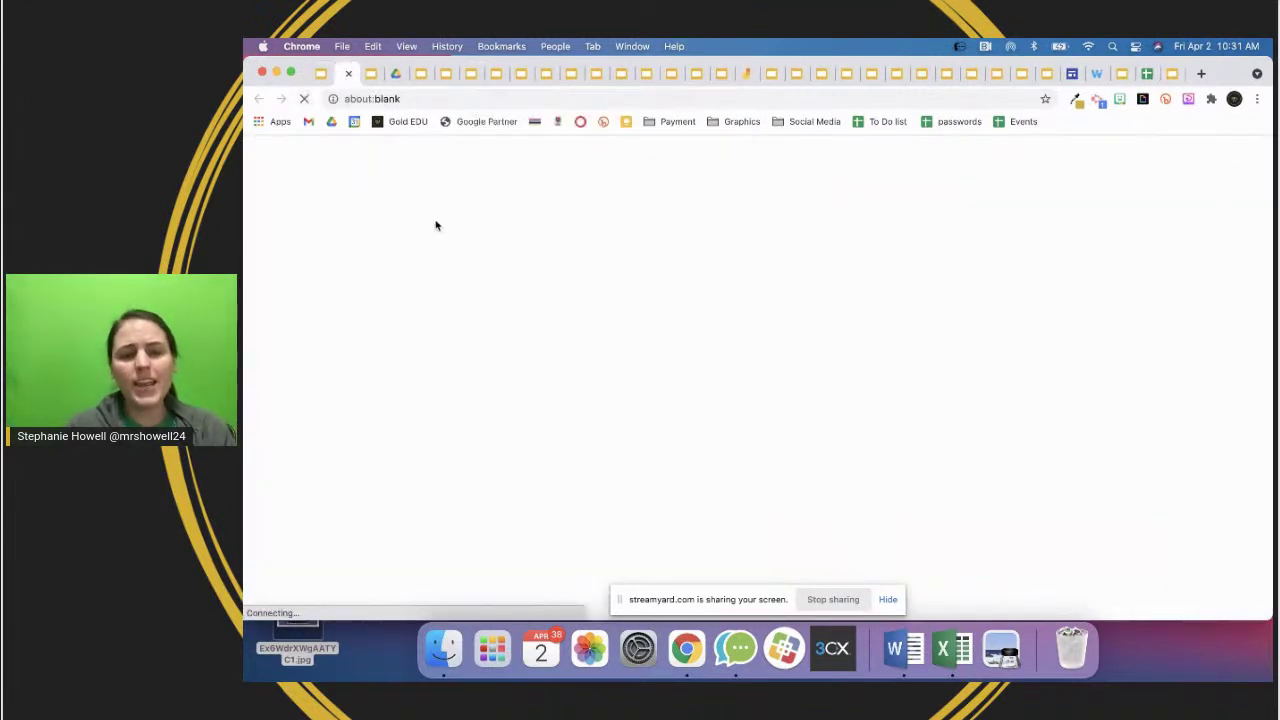
{"action": "scroll", "coordinate": [661, 494], "scroll_direction": "down", "scroll_amount": 5}
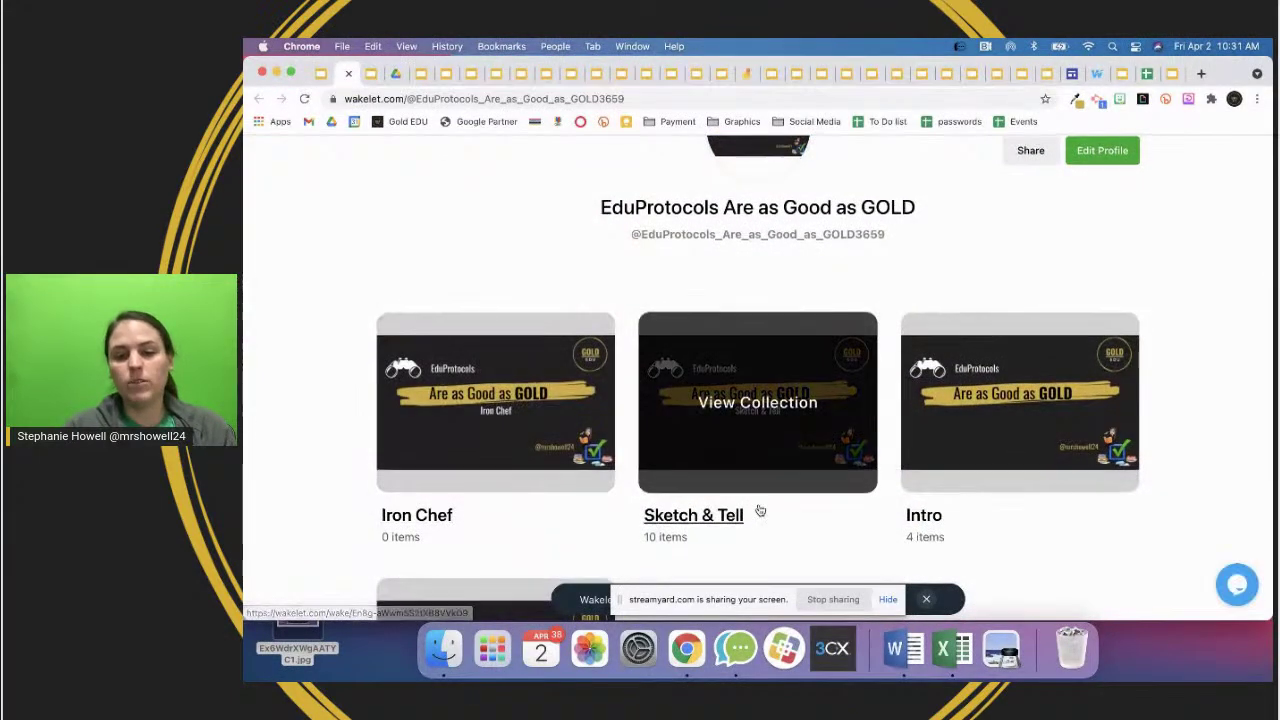
{"action": "scroll", "coordinate": [710, 470], "scroll_direction": "down", "scroll_amount": 2}
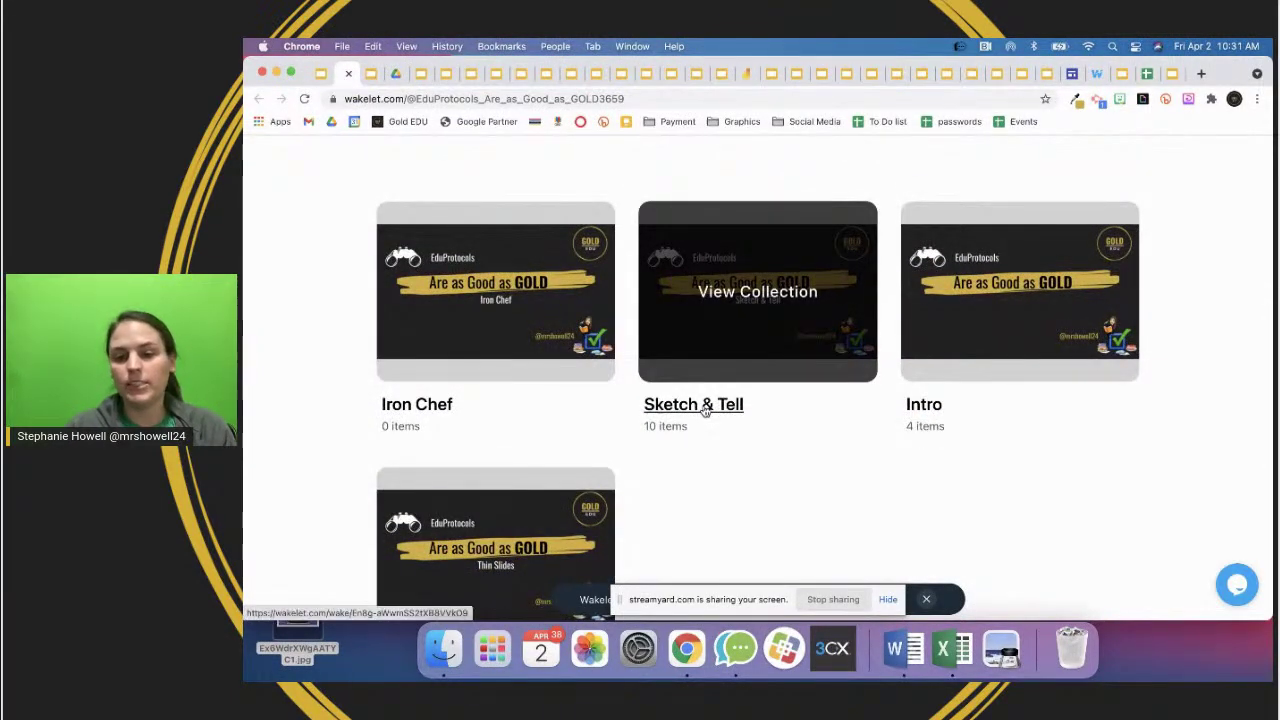
{"action": "scroll", "coordinate": [703, 410], "scroll_direction": "down", "scroll_amount": 4}
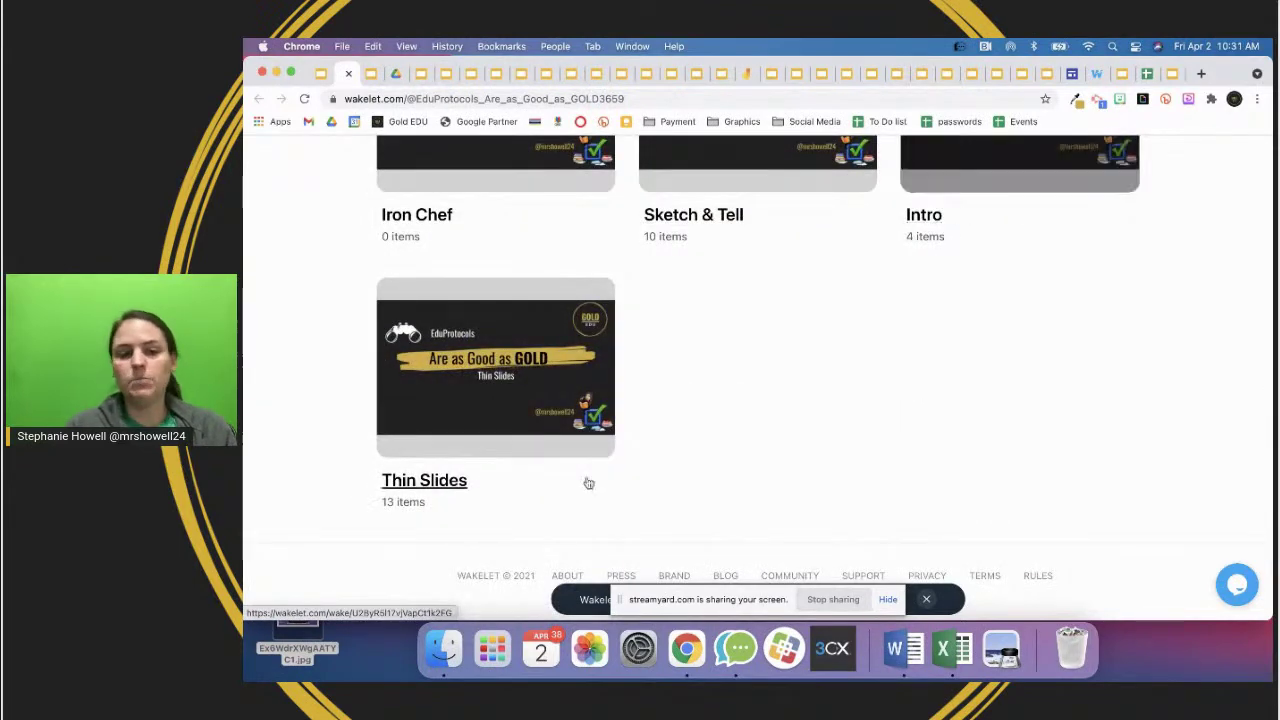
{"action": "scroll", "coordinate": [541, 451], "scroll_direction": "up", "scroll_amount": 4}
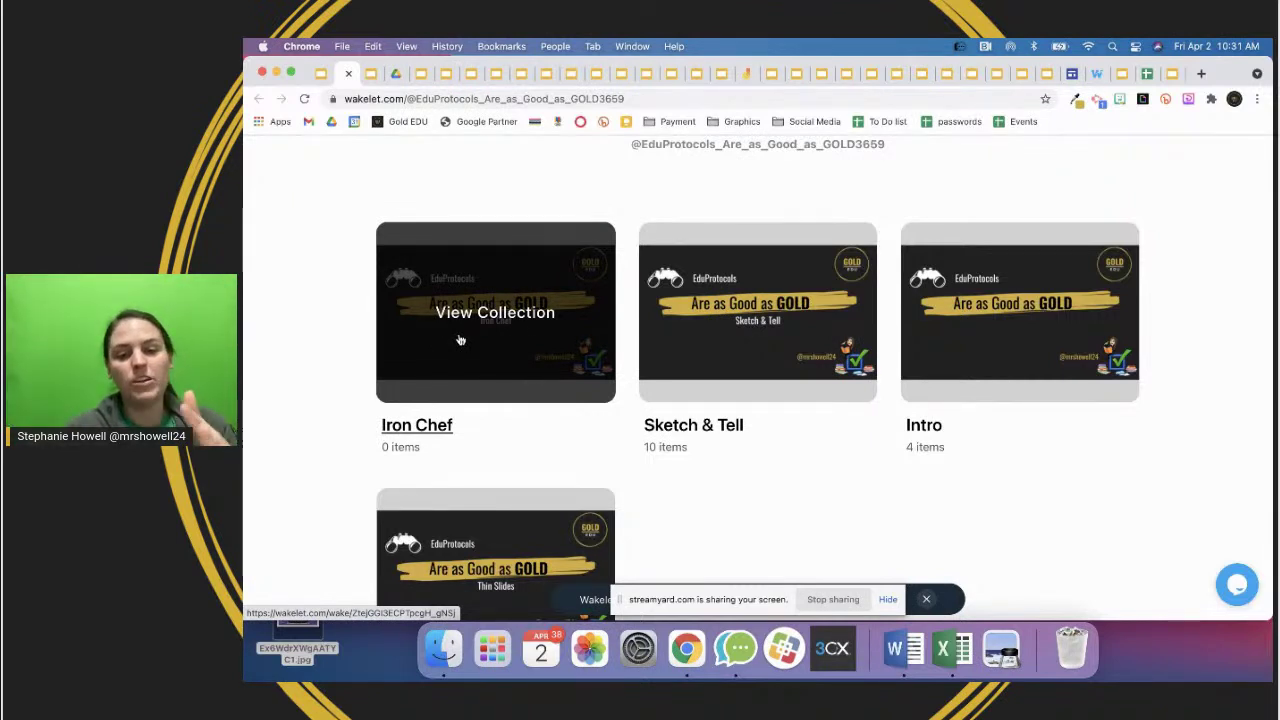
- Look through the items in the Sketch & Tell collection, close it, and return to the presentation's resources slide
{"action": "left_click", "coordinate": [703, 376]}
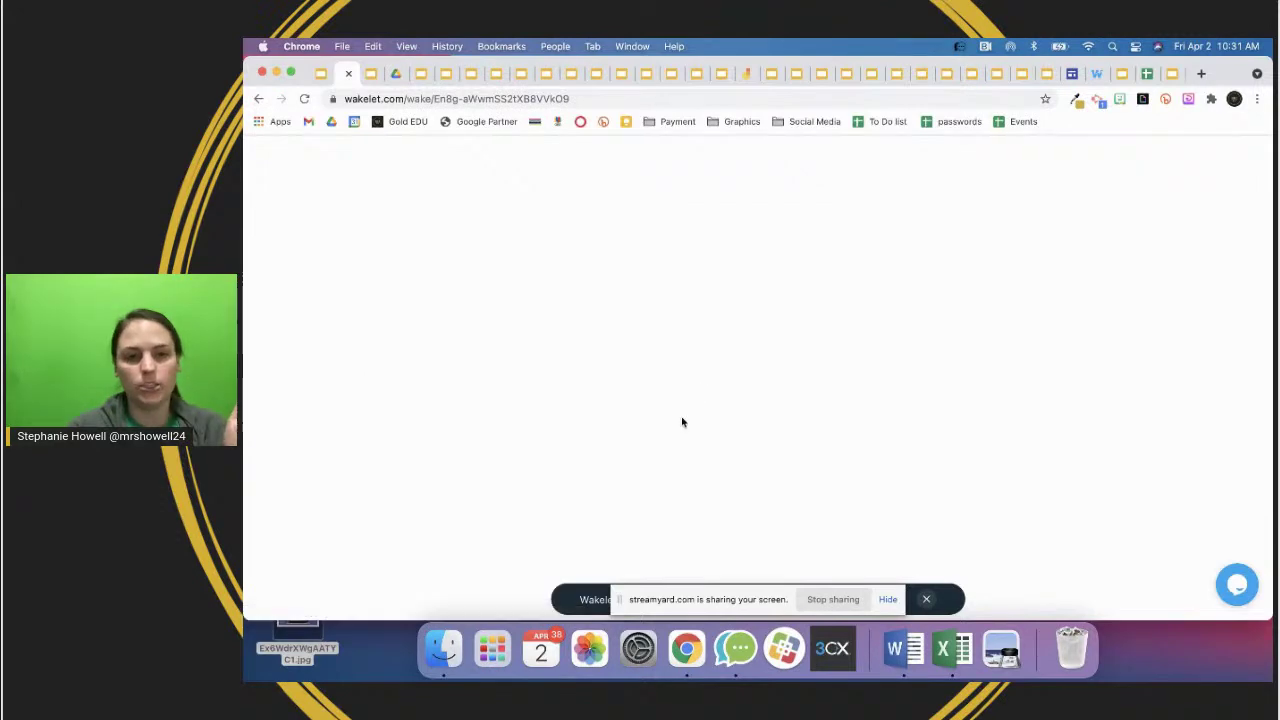
{"action": "scroll", "coordinate": [679, 423], "scroll_direction": "down", "scroll_amount": 10}
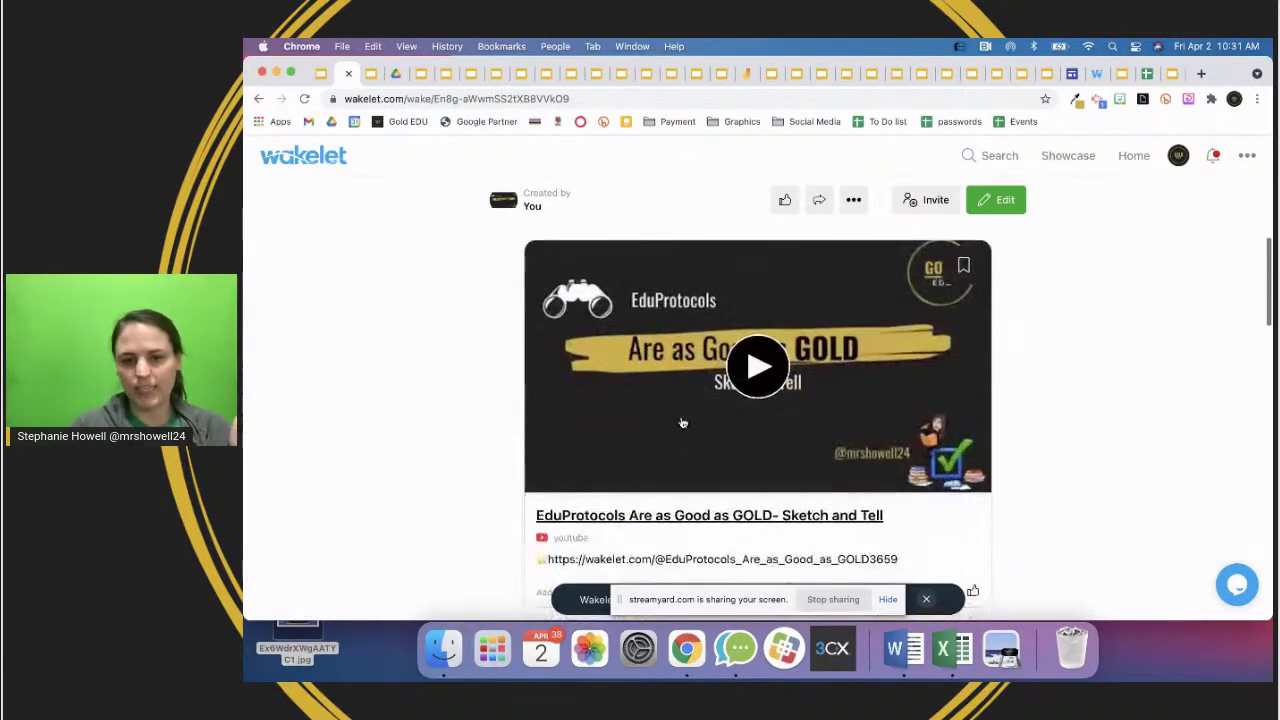
{"action": "scroll", "coordinate": [682, 422], "scroll_direction": "up", "scroll_amount": 3}
{"action": "scroll", "coordinate": [682, 422], "scroll_direction": "down", "scroll_amount": 10}
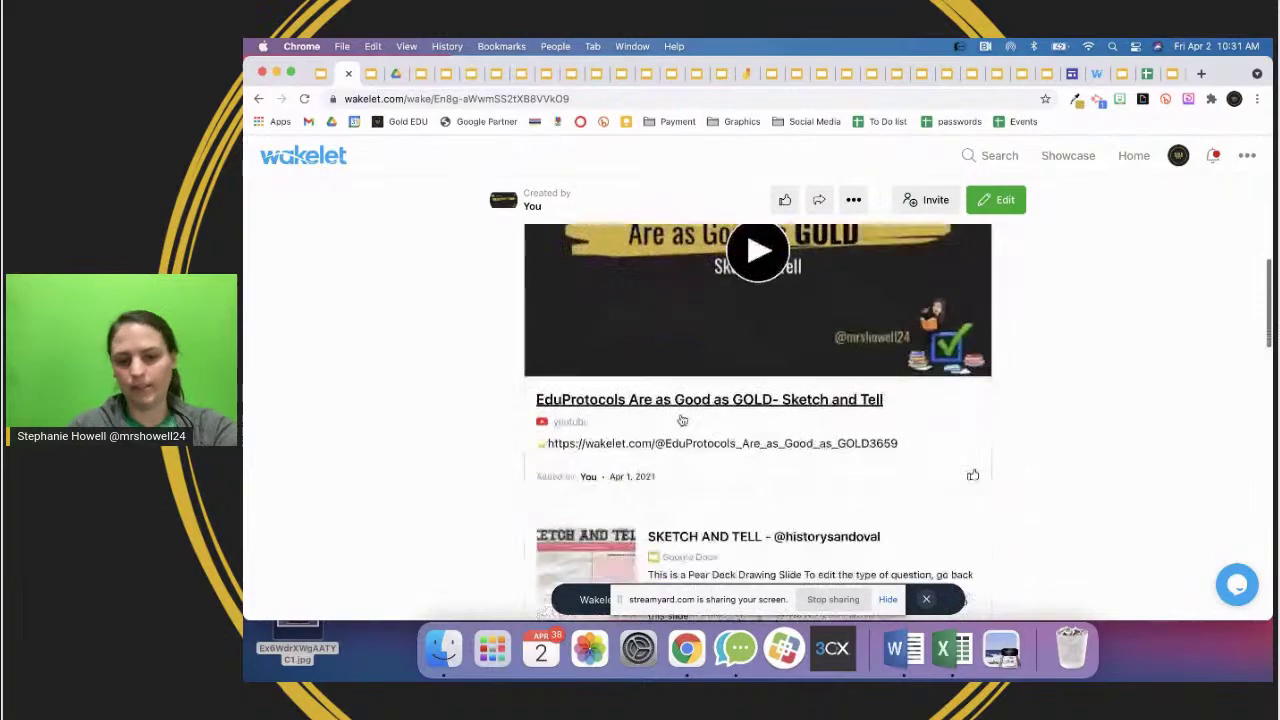
{"action": "scroll", "coordinate": [680, 420], "scroll_direction": "down", "scroll_amount": 15}
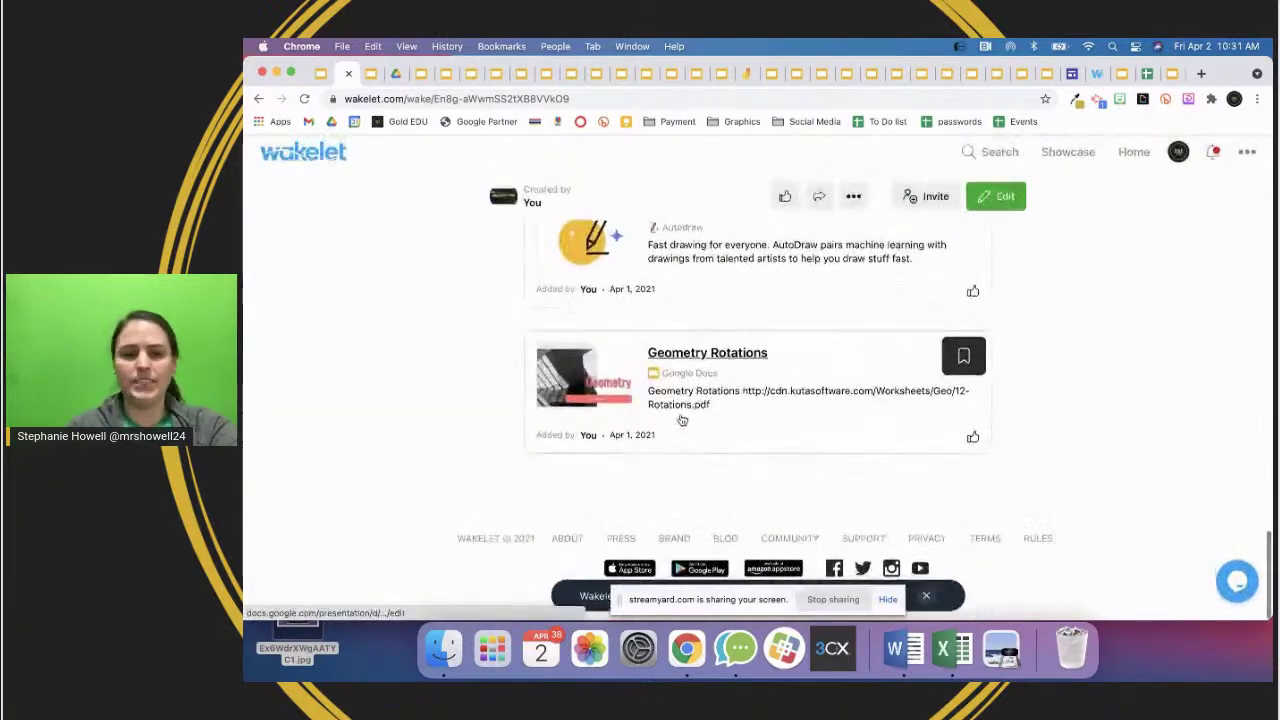
{"action": "scroll", "coordinate": [521, 251], "scroll_direction": "up", "scroll_amount": 20}
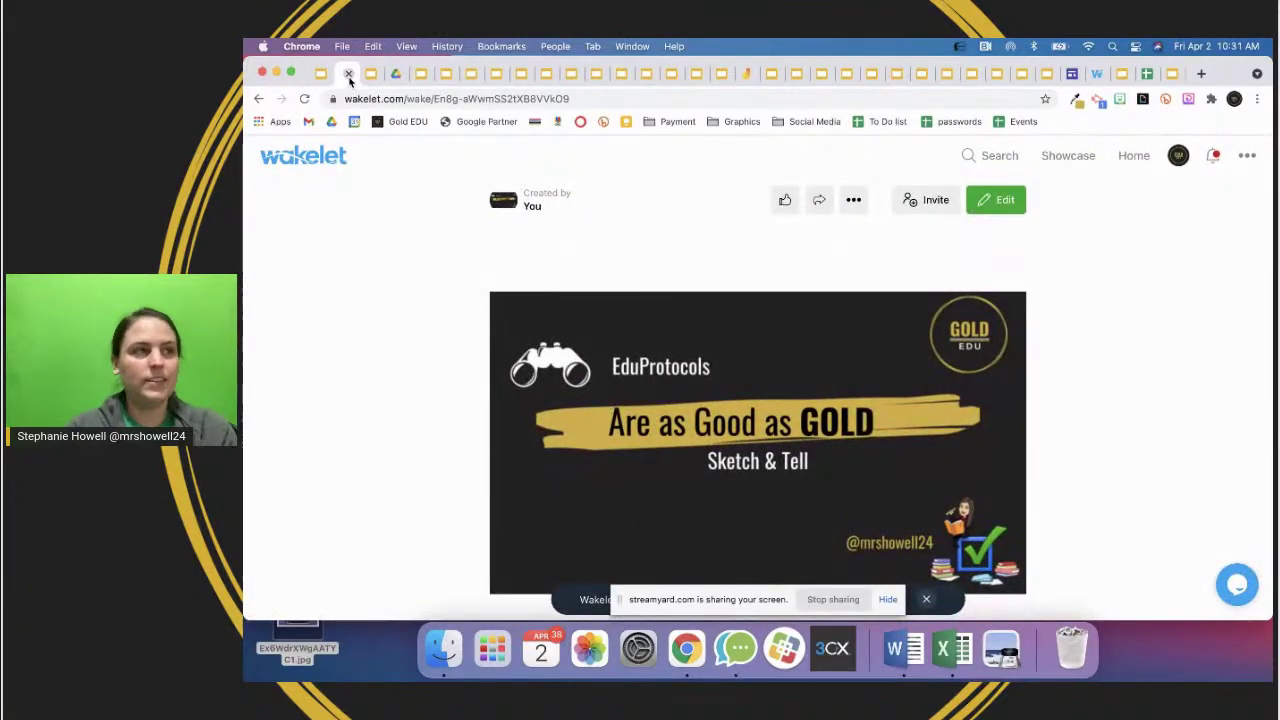
{"action": "left_click", "coordinate": [348, 73]}
{"action": "key", "text": "Right"}
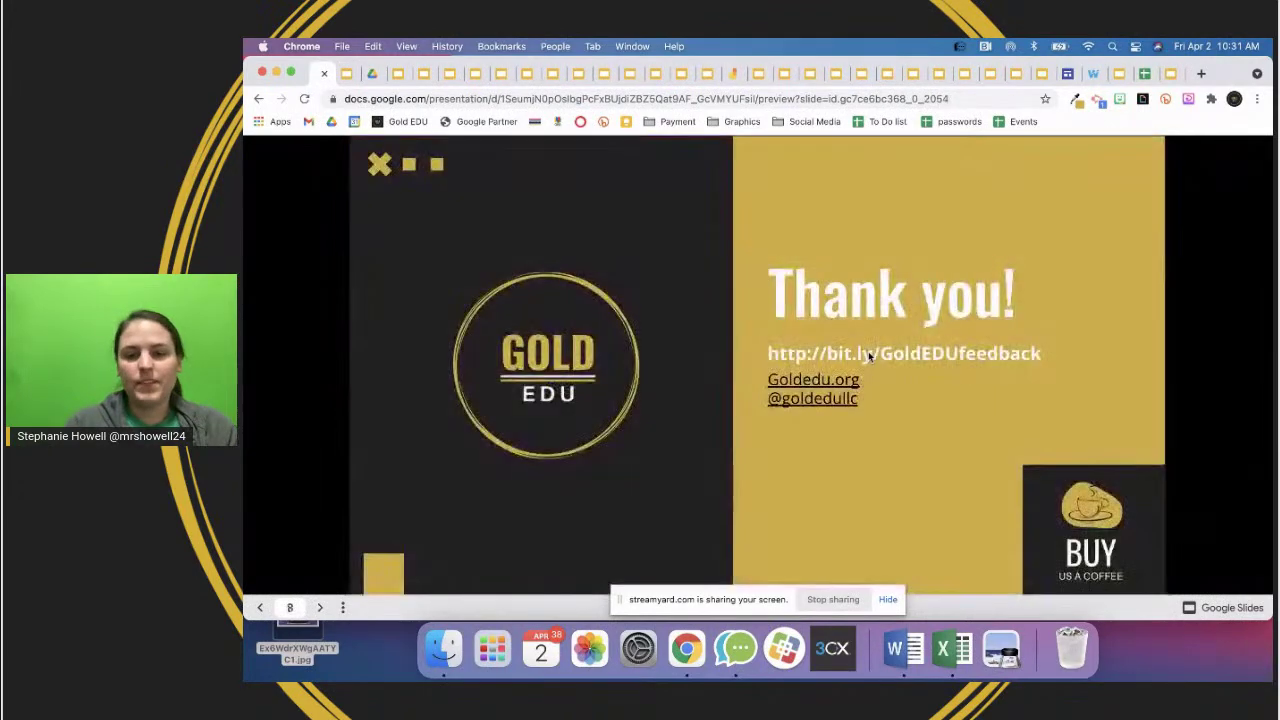
{"action": "key", "text": "Left"}
- Switch to the Eduprotocols Iron Chef presentation and advance to the Iron Chef Lesson slide, number 5
{"action": "left_click", "coordinate": [346, 73]}
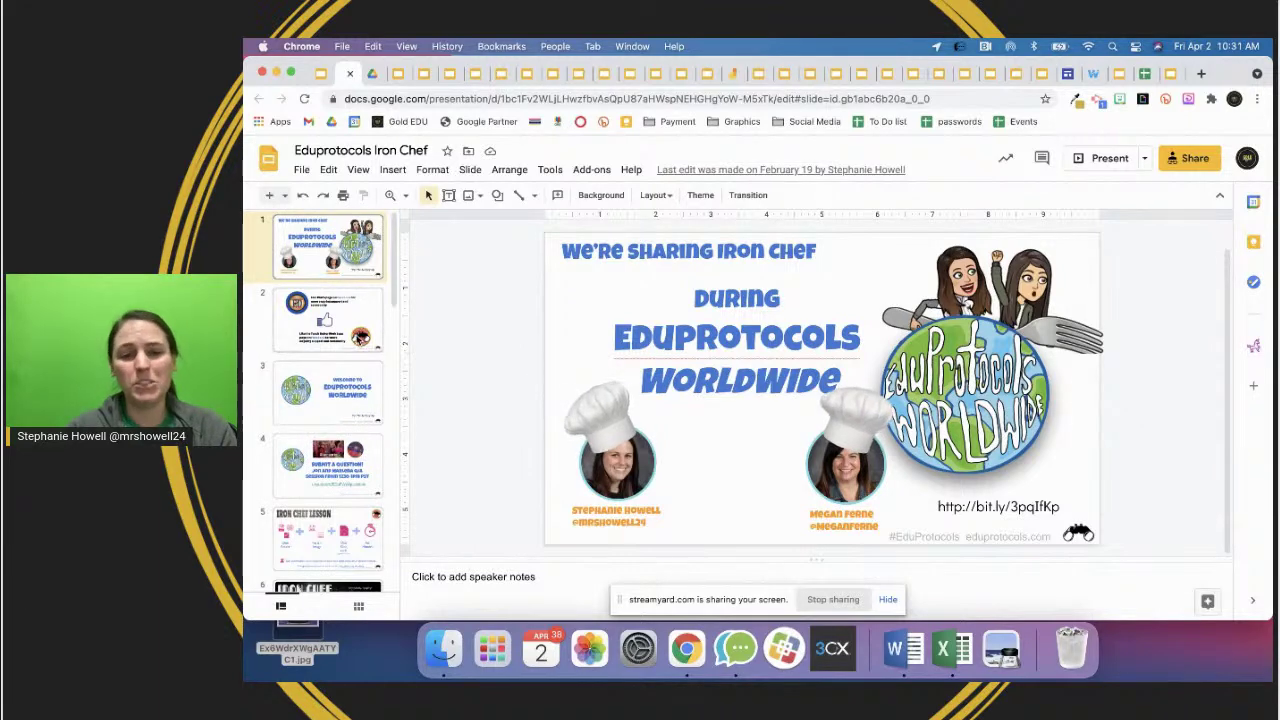
{"action": "left_click", "coordinate": [357, 334]}
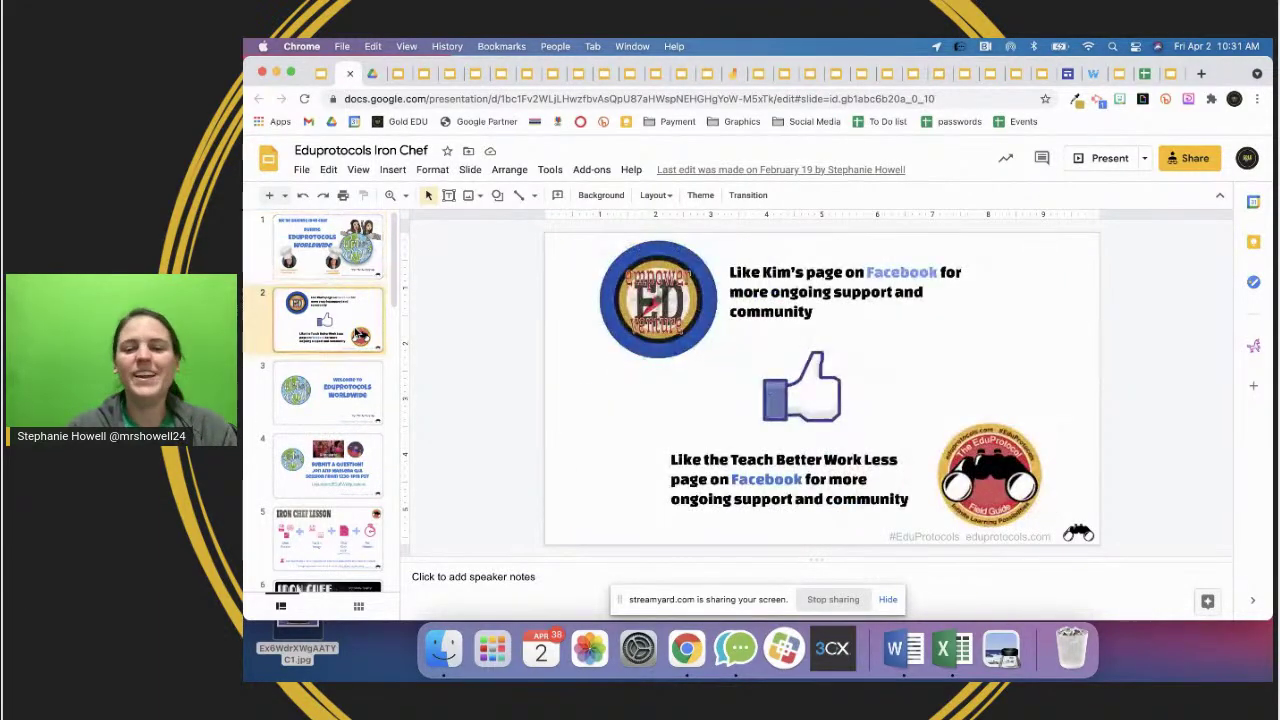
{"action": "key", "text": "Down"}
{"action": "key", "text": "Down"}
{"action": "key", "text": "Down"}
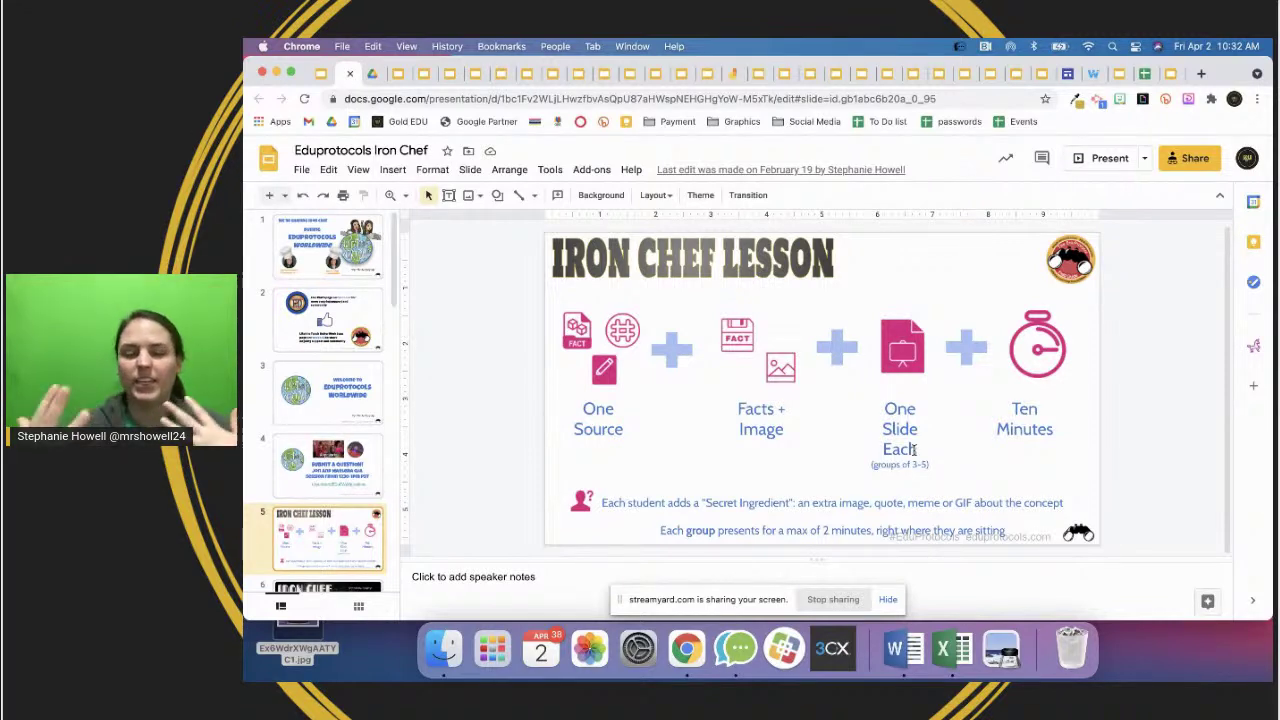
- Review the Ten Minutes limit and the "Secret Ingredient" instruction on the Iron Chef Lesson slide
{"action": "left_click", "coordinate": [1022, 418]}
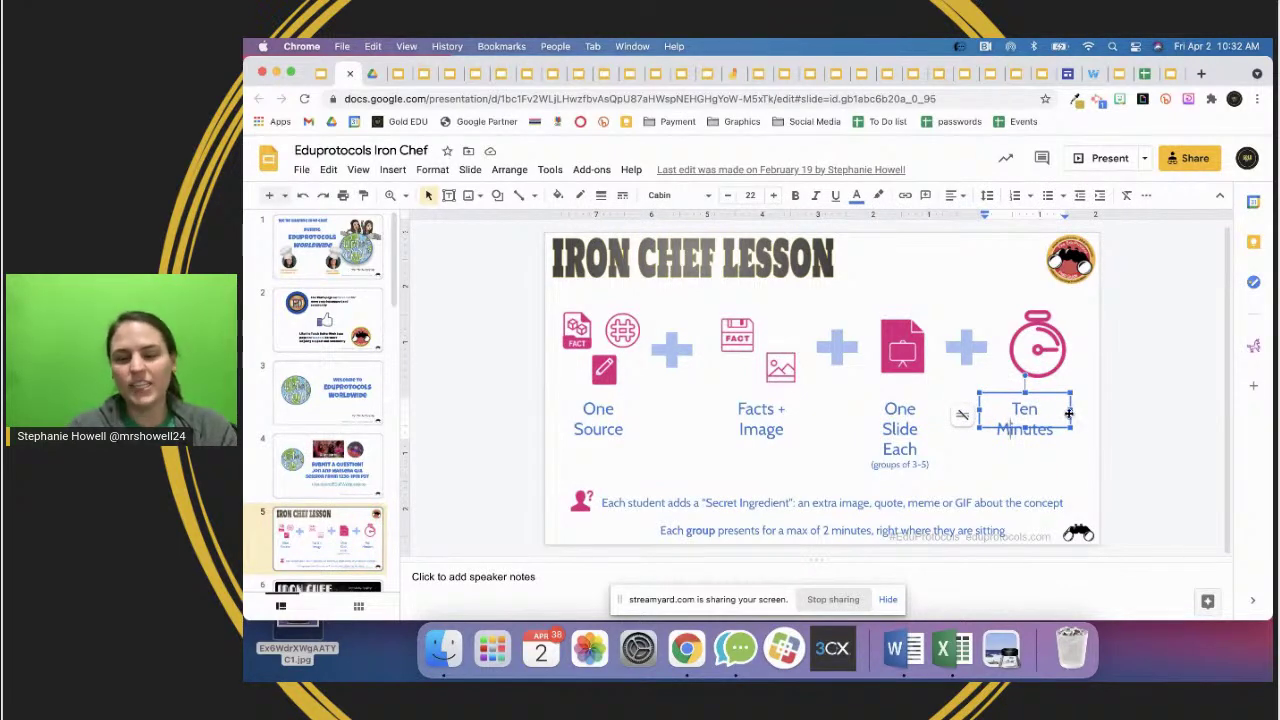
{"action": "left_click", "coordinate": [512, 453]}
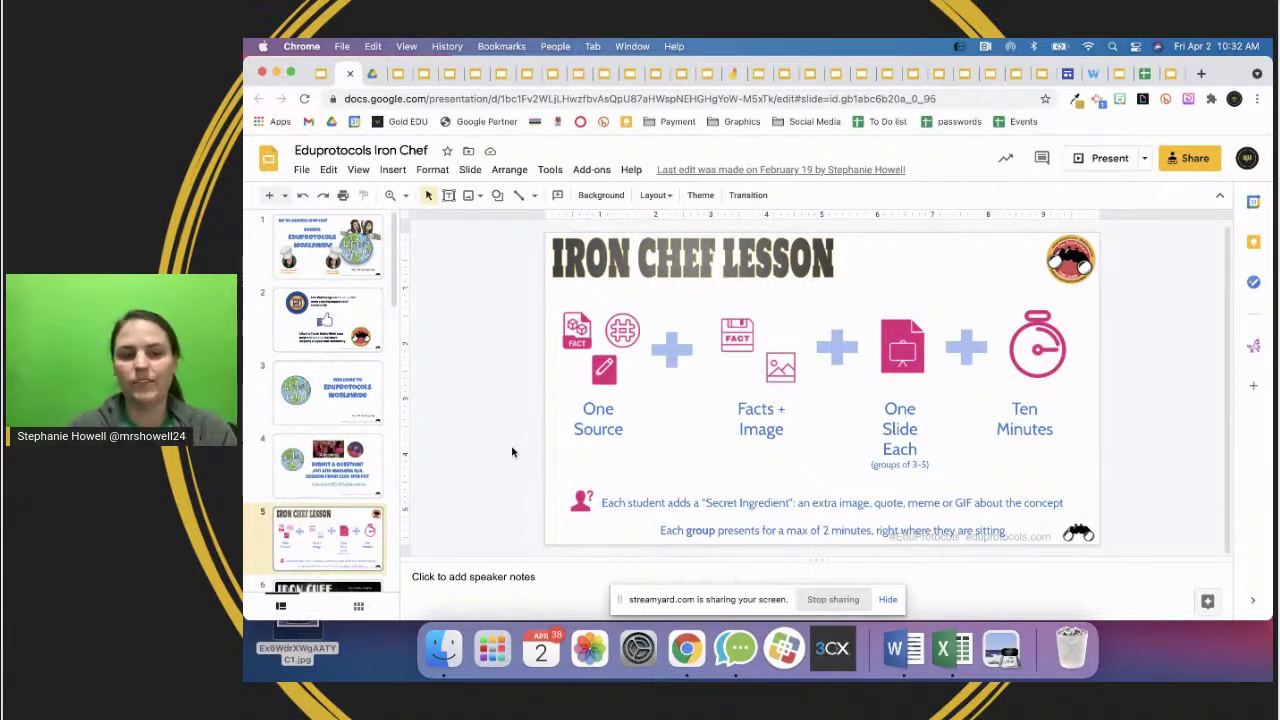
{"action": "scroll", "coordinate": [309, 485], "scroll_direction": "down", "scroll_amount": 1}
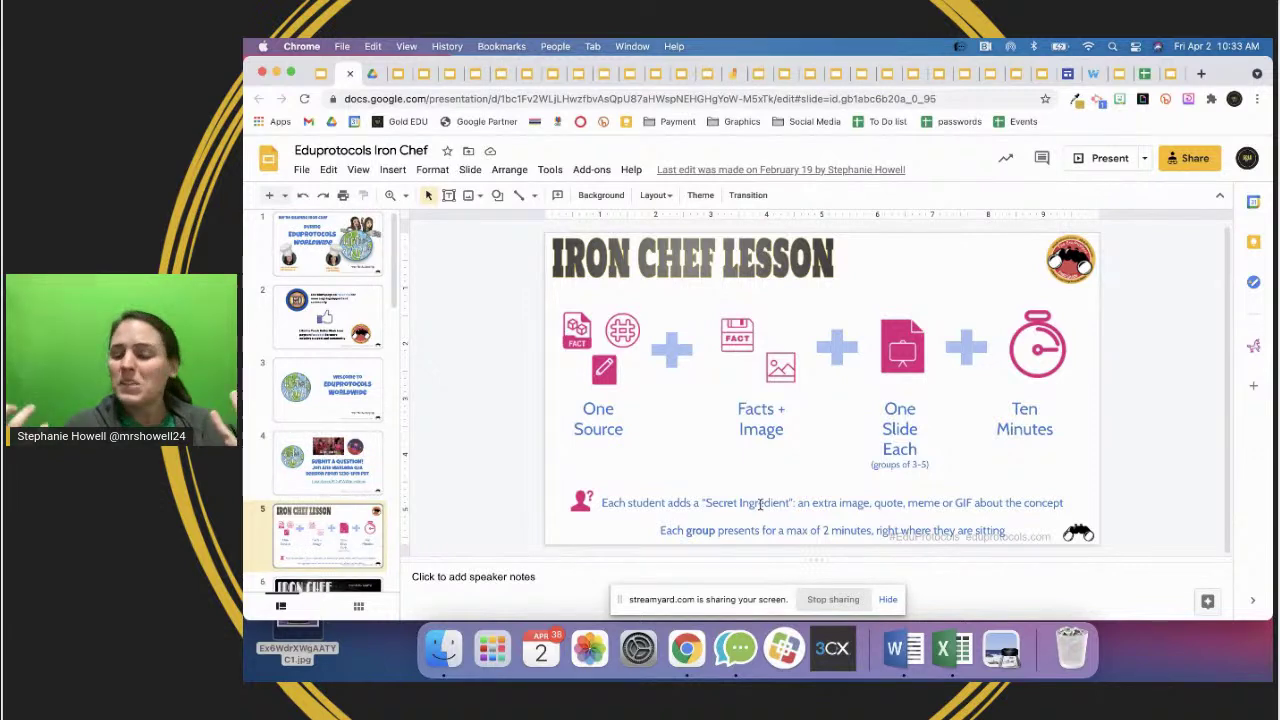
{"action": "double_click", "coordinate": [763, 505]}
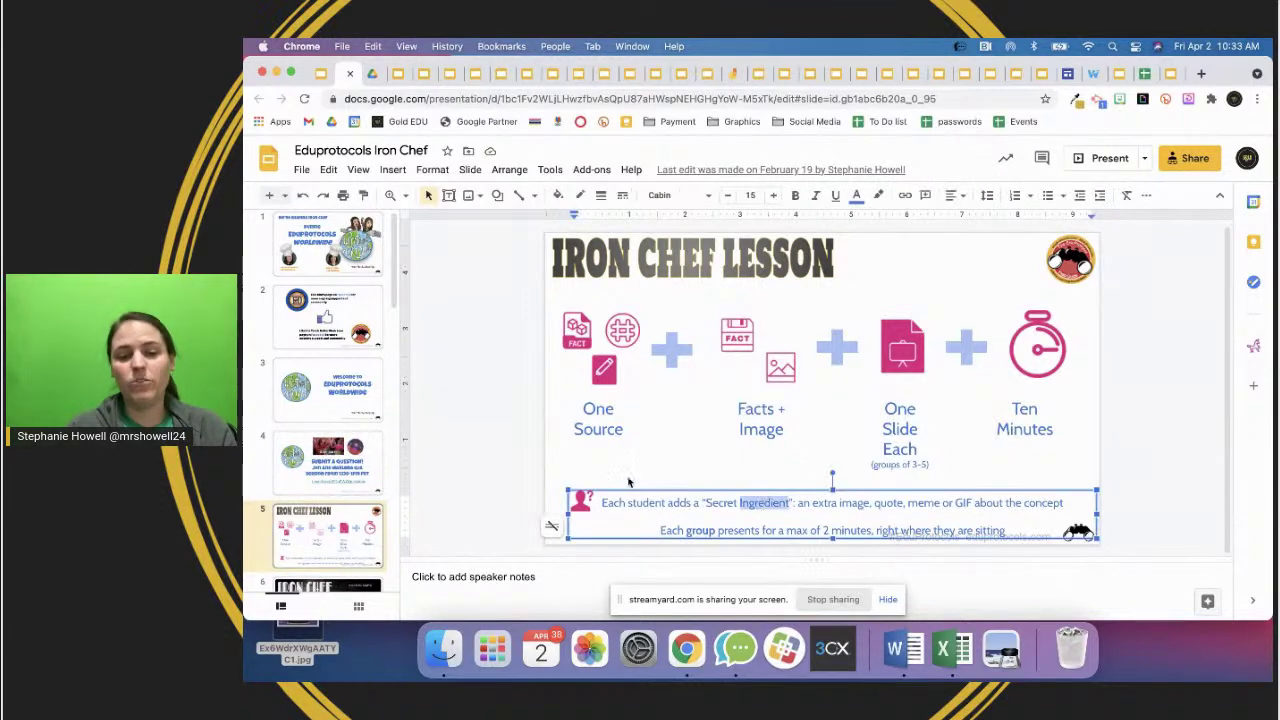
{"action": "left_click", "coordinate": [536, 503]}
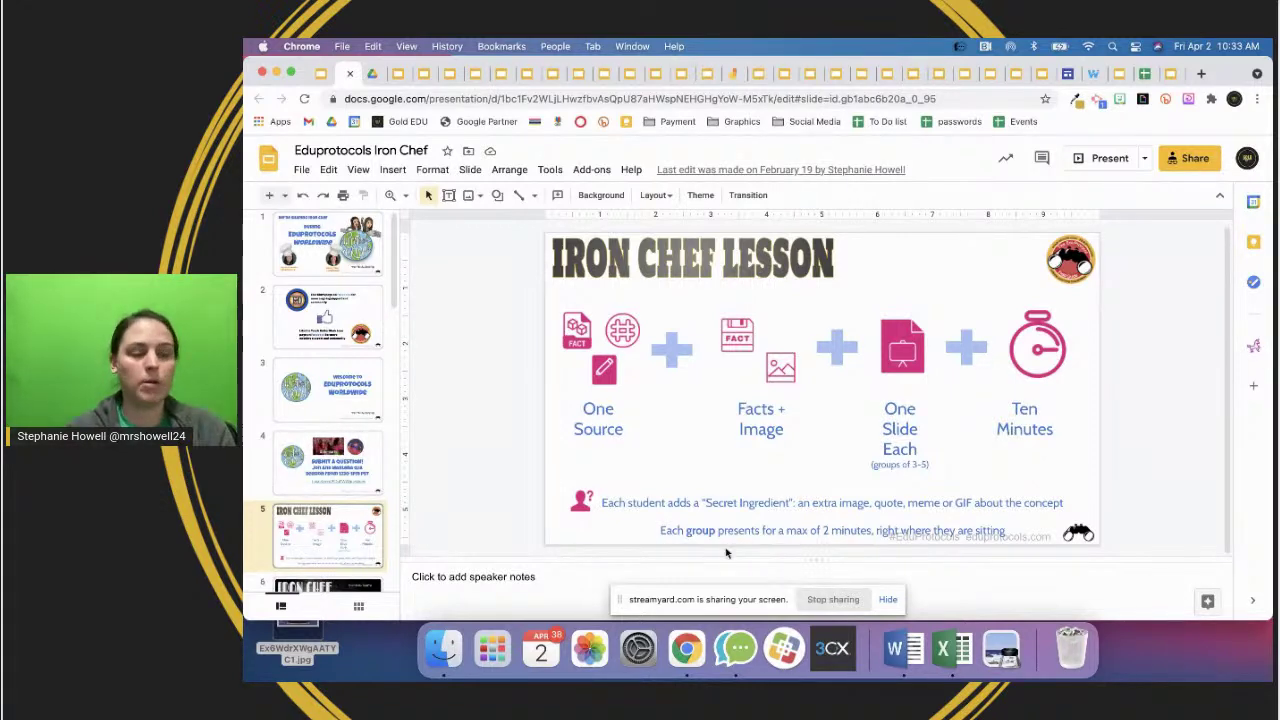
- Go to slide 7, Iron Chef Group Presentation, and review its What, How and Secret Ingredient sections
{"action": "scroll", "coordinate": [299, 542], "scroll_direction": "down", "scroll_amount": 4}
{"action": "key", "text": "Down"}
{"action": "key", "text": "Down"}
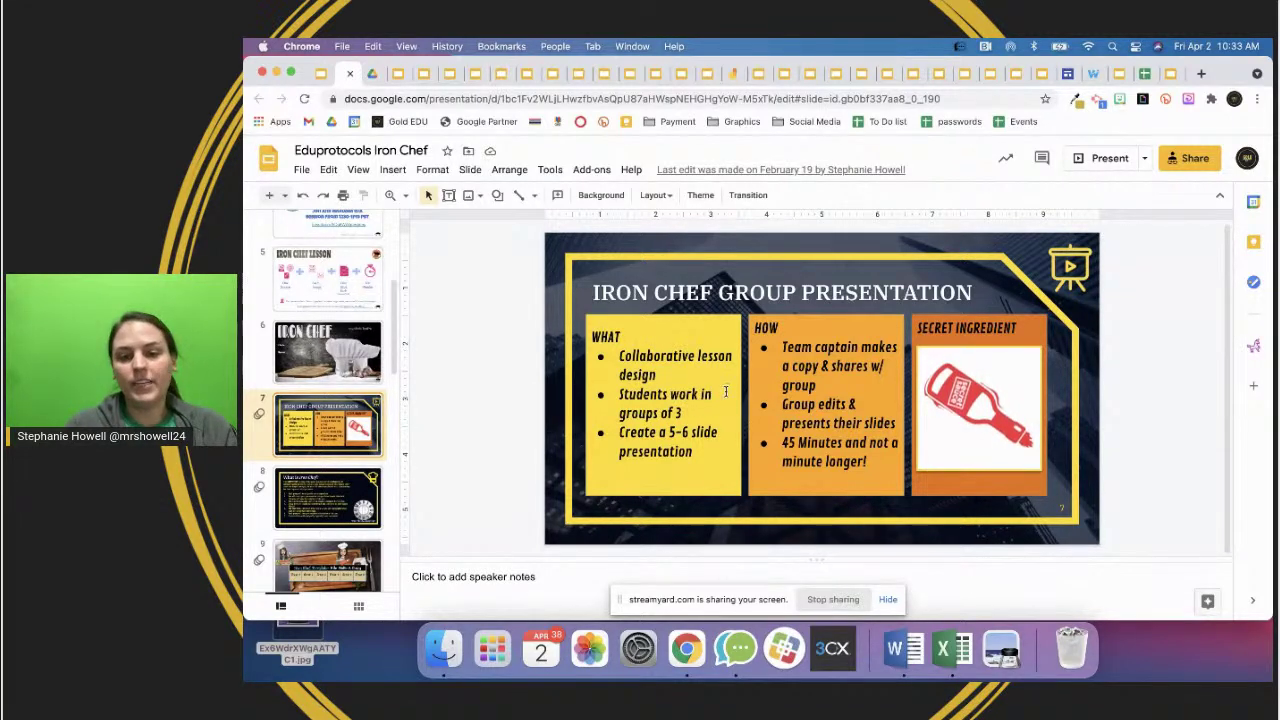
{"action": "left_click", "coordinate": [673, 348]}
{"action": "left_click", "coordinate": [801, 347]}
{"action": "left_click", "coordinate": [980, 374]}
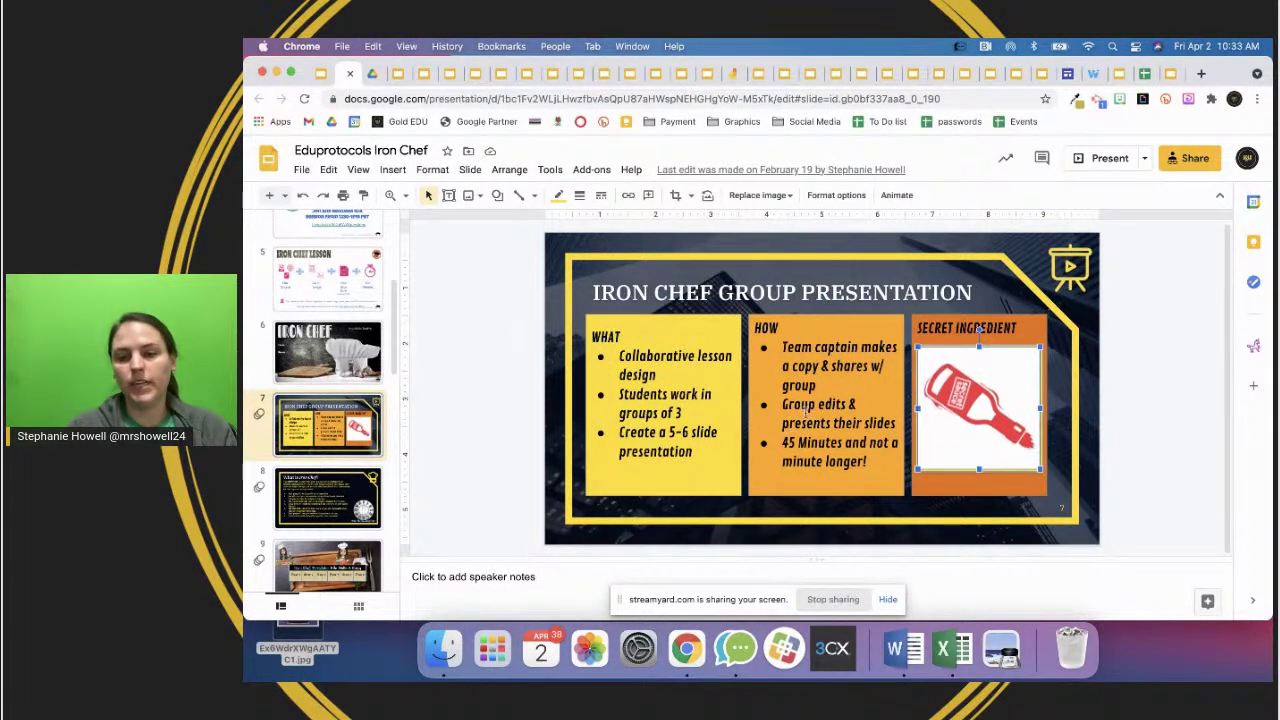
- View the What is Iron Chef? rules on slide 8 and the Iron Chef Template group table on slide 9
{"action": "left_click", "coordinate": [378, 478]}
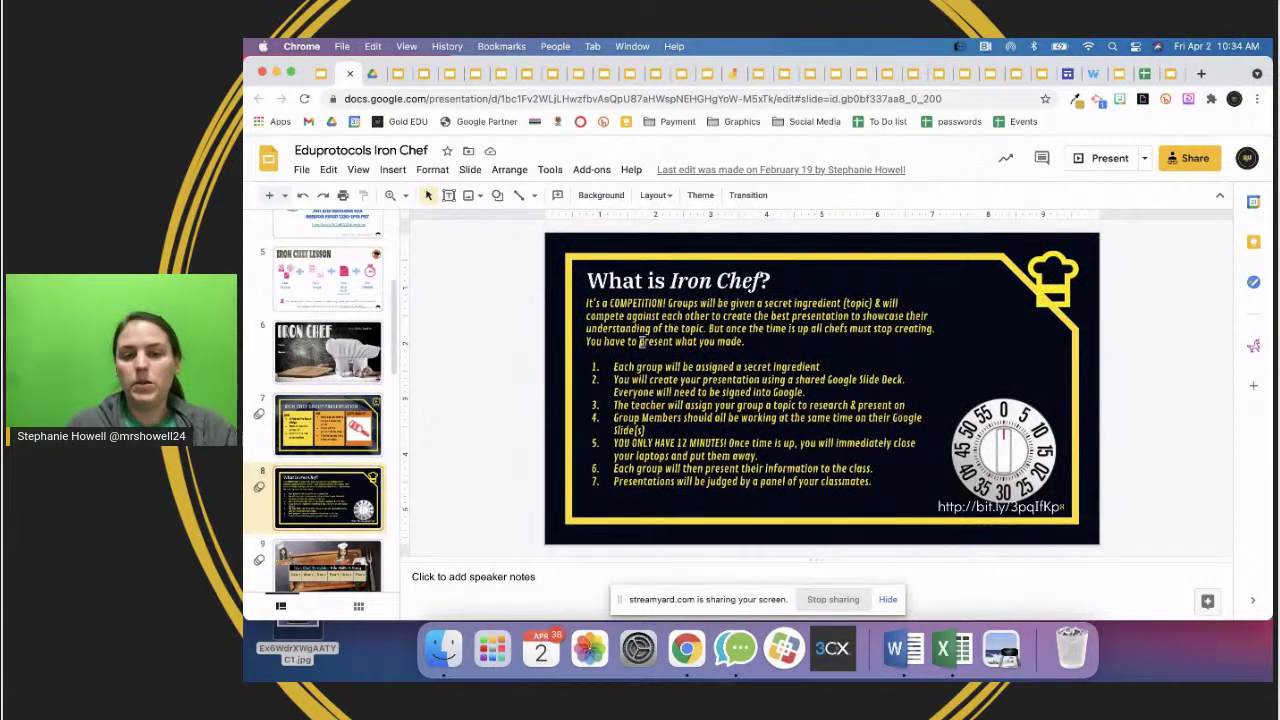
{"action": "scroll", "coordinate": [260, 494], "scroll_direction": "down", "scroll_amount": 1}
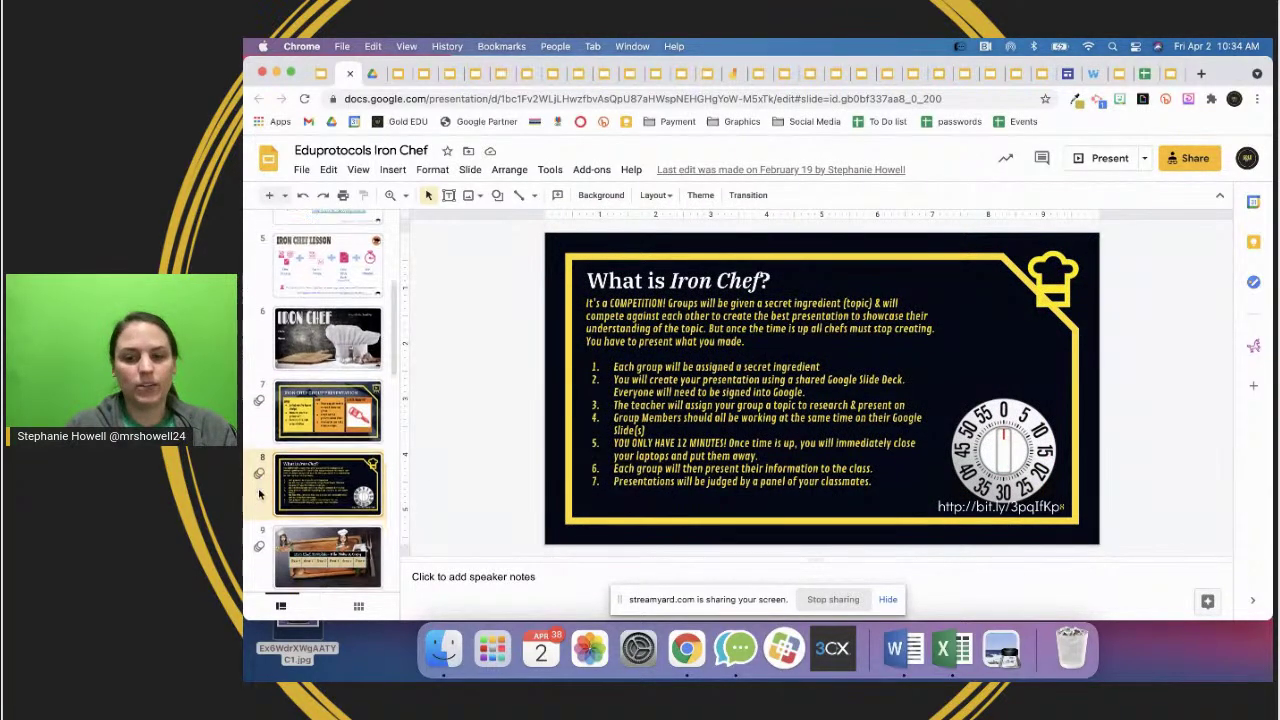
{"action": "scroll", "coordinate": [260, 494], "scroll_direction": "down", "scroll_amount": 2}
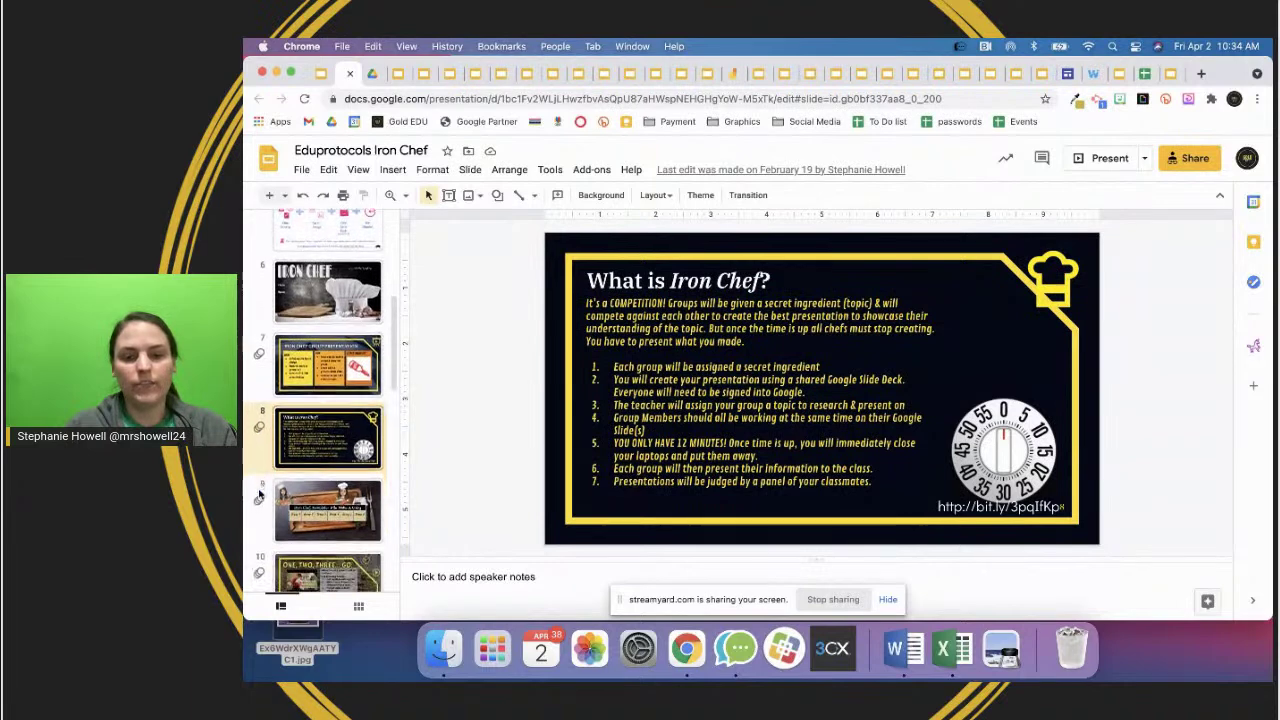
{"action": "left_click", "coordinate": [325, 522]}
{"action": "left_click", "coordinate": [714, 410]}
{"action": "left_click", "coordinate": [984, 425]}
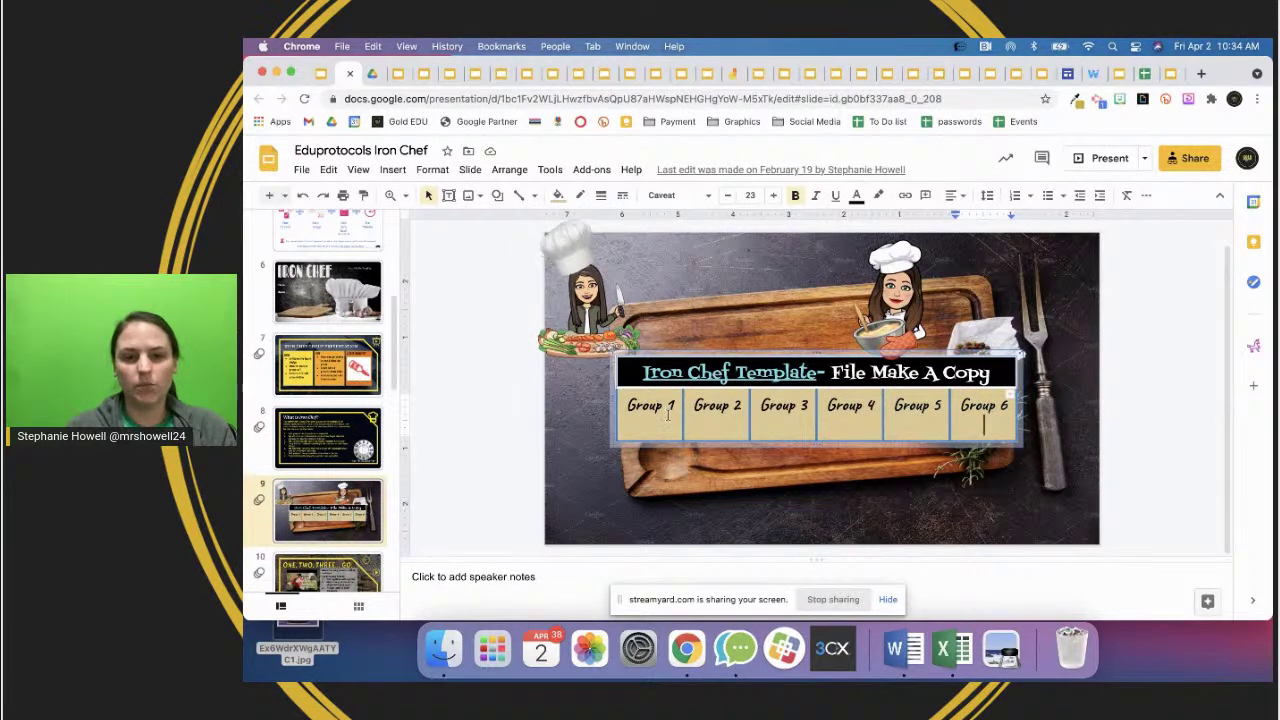
- View slide 10, One, Two, Three... Go!, with its song video and group start instructions
{"action": "scroll", "coordinate": [381, 508], "scroll_direction": "down", "scroll_amount": 3}
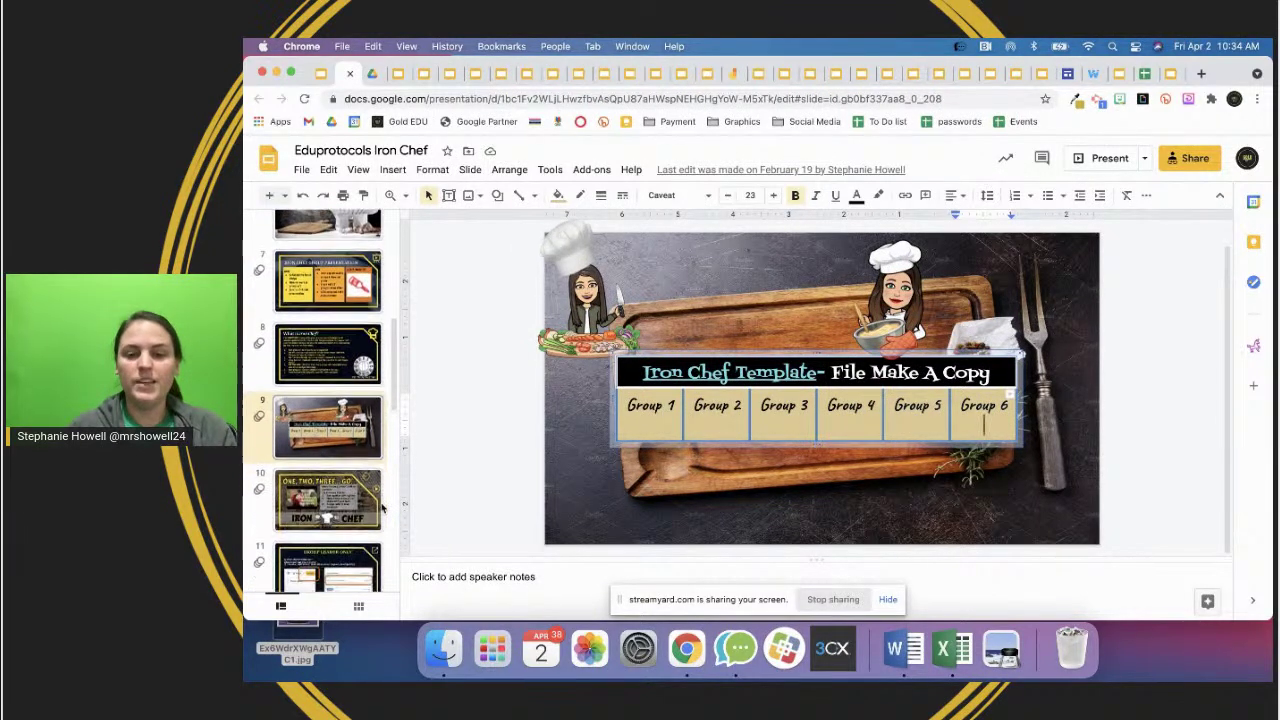
{"action": "scroll", "coordinate": [370, 495], "scroll_direction": "down", "scroll_amount": 1}
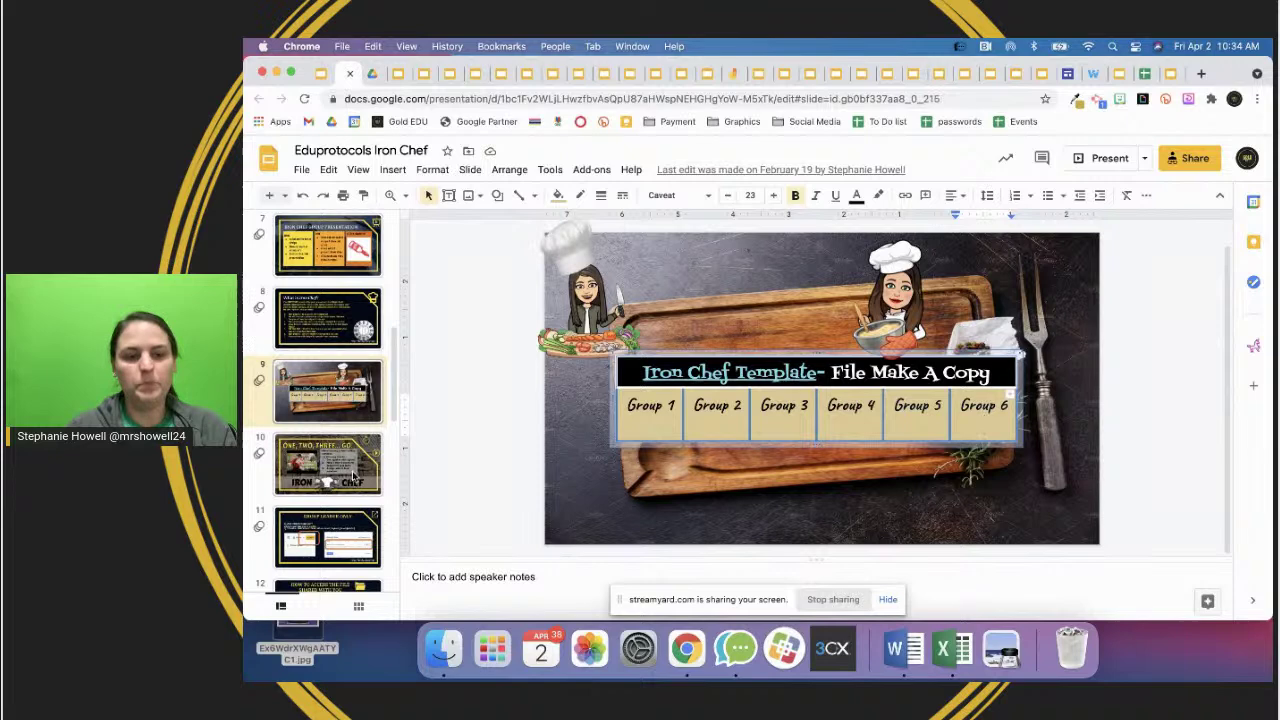
{"action": "left_click", "coordinate": [352, 478]}
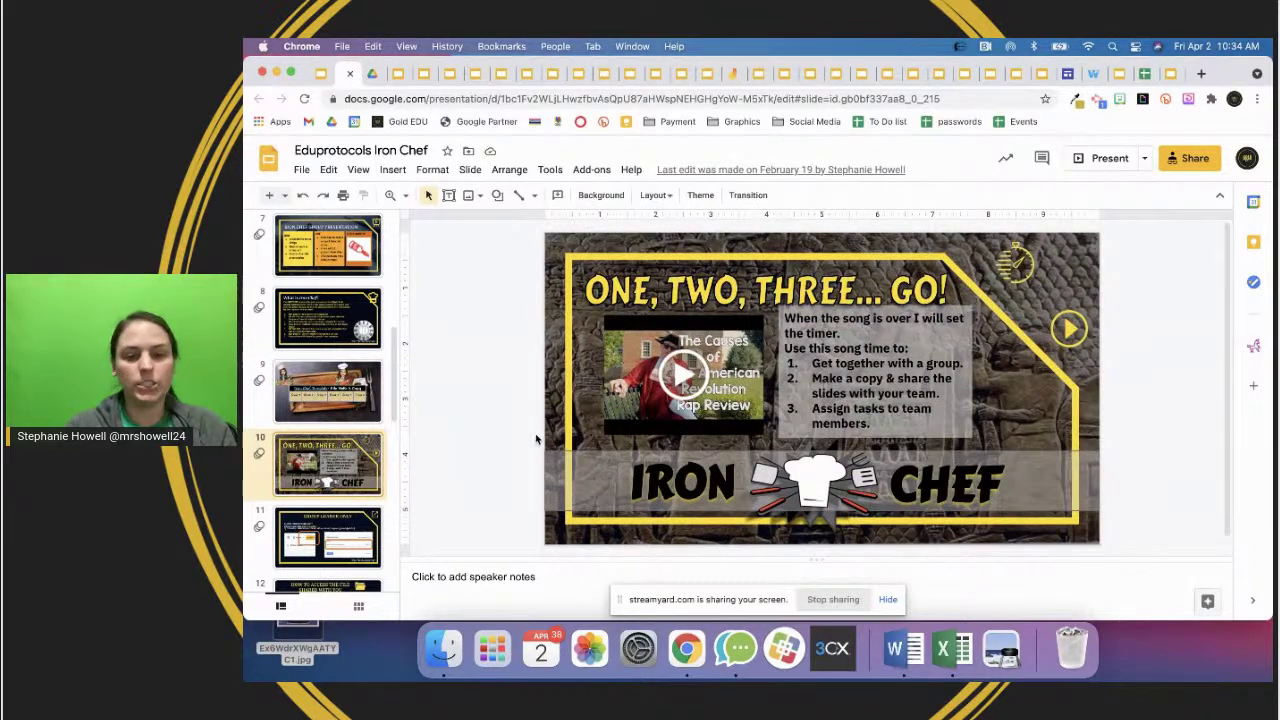
- Add a row to the group table on slide 9, enter "Name" below Group 1 and remove that word's bold formatting
{"action": "left_click", "coordinate": [285, 395]}
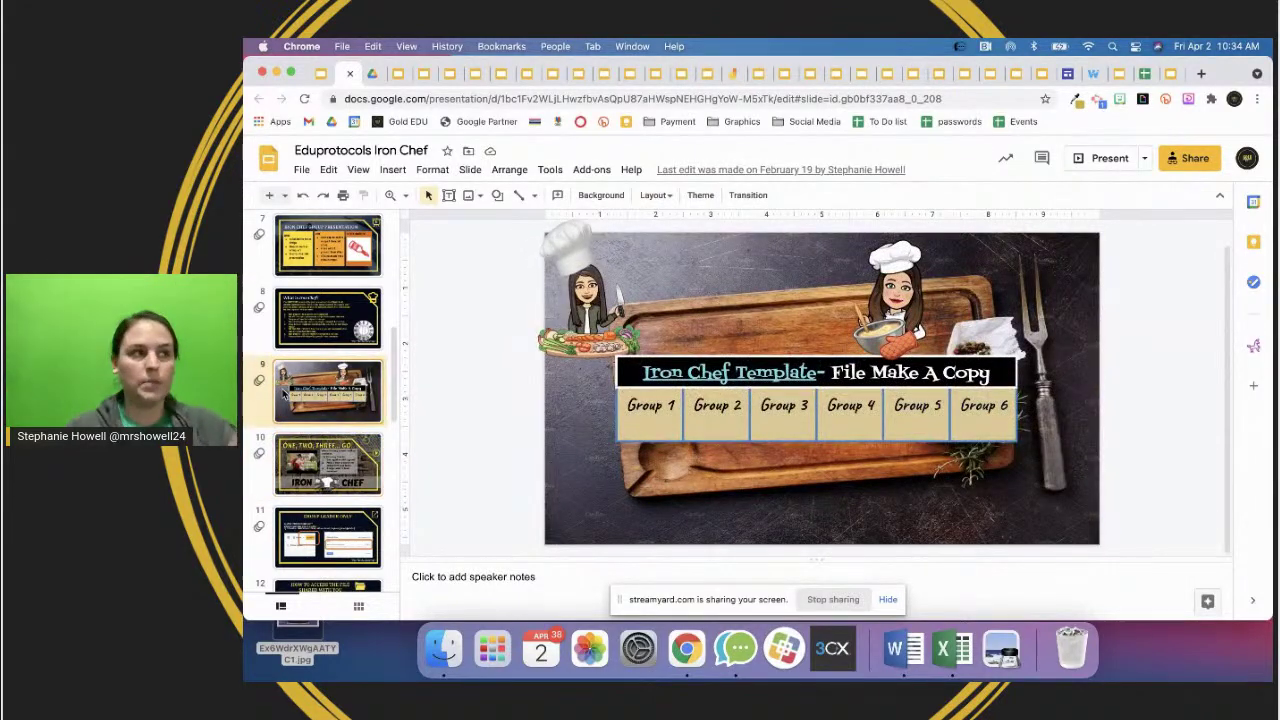
{"action": "left_click", "coordinate": [1006, 428]}
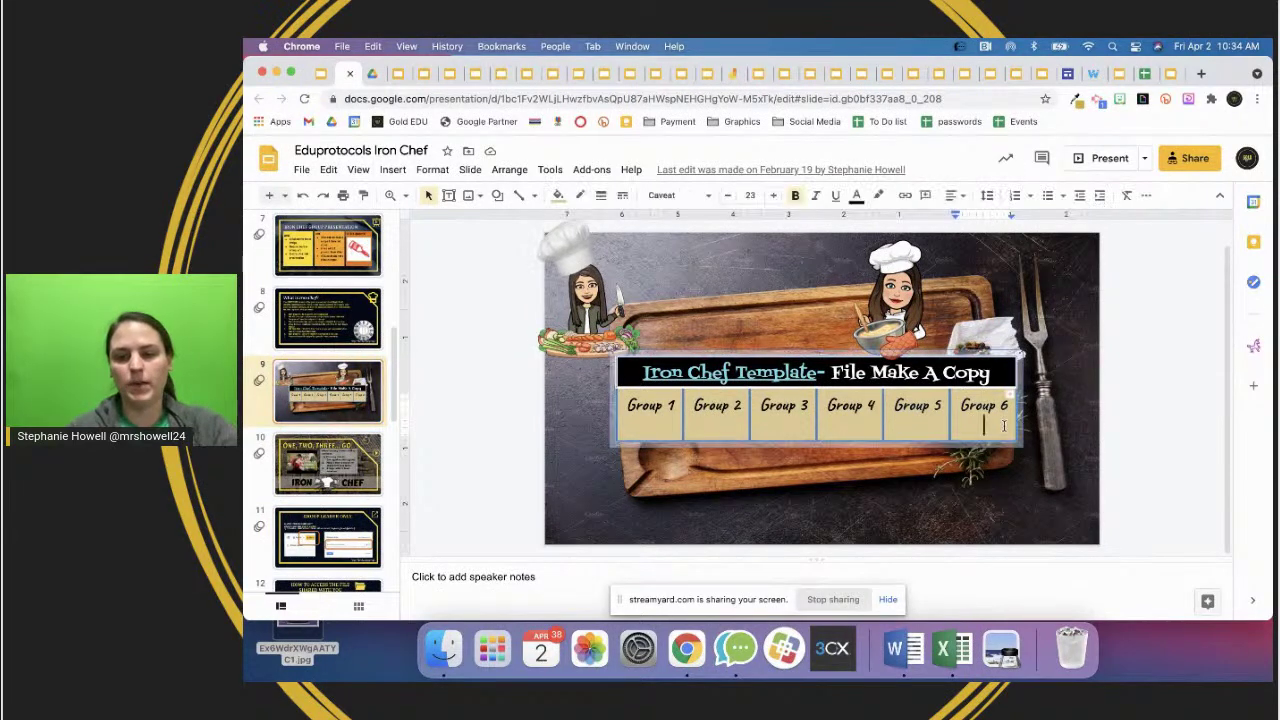
{"action": "key", "text": "Tab"}
{"action": "type", "text": "Name"}
{"action": "key", "text": "Tab"}
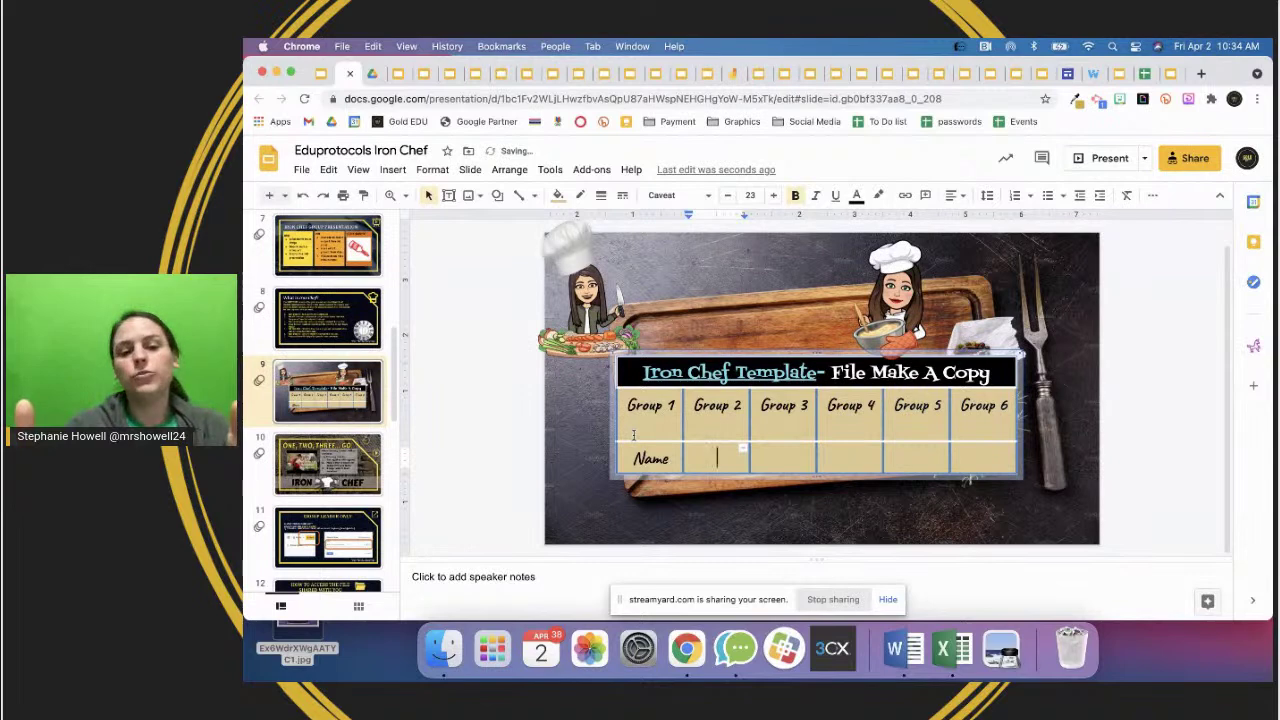
{"action": "double_click", "coordinate": [650, 458]}
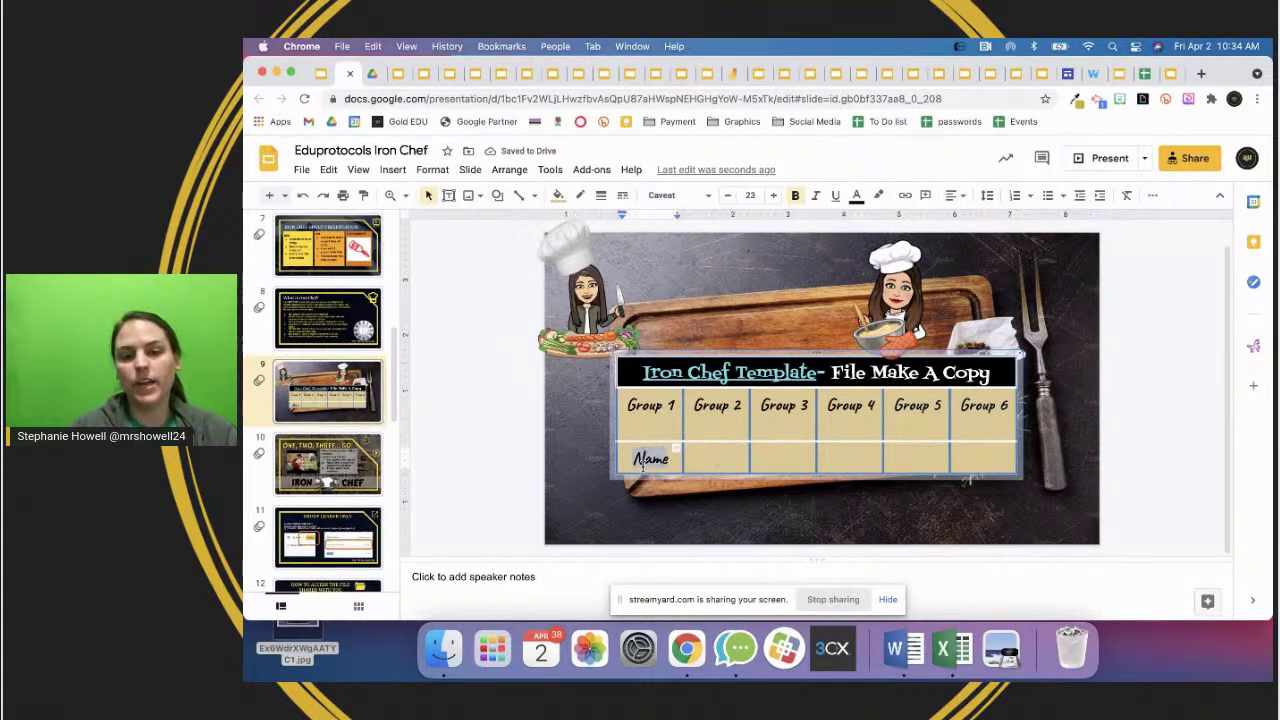
{"action": "left_click", "coordinate": [796, 197]}
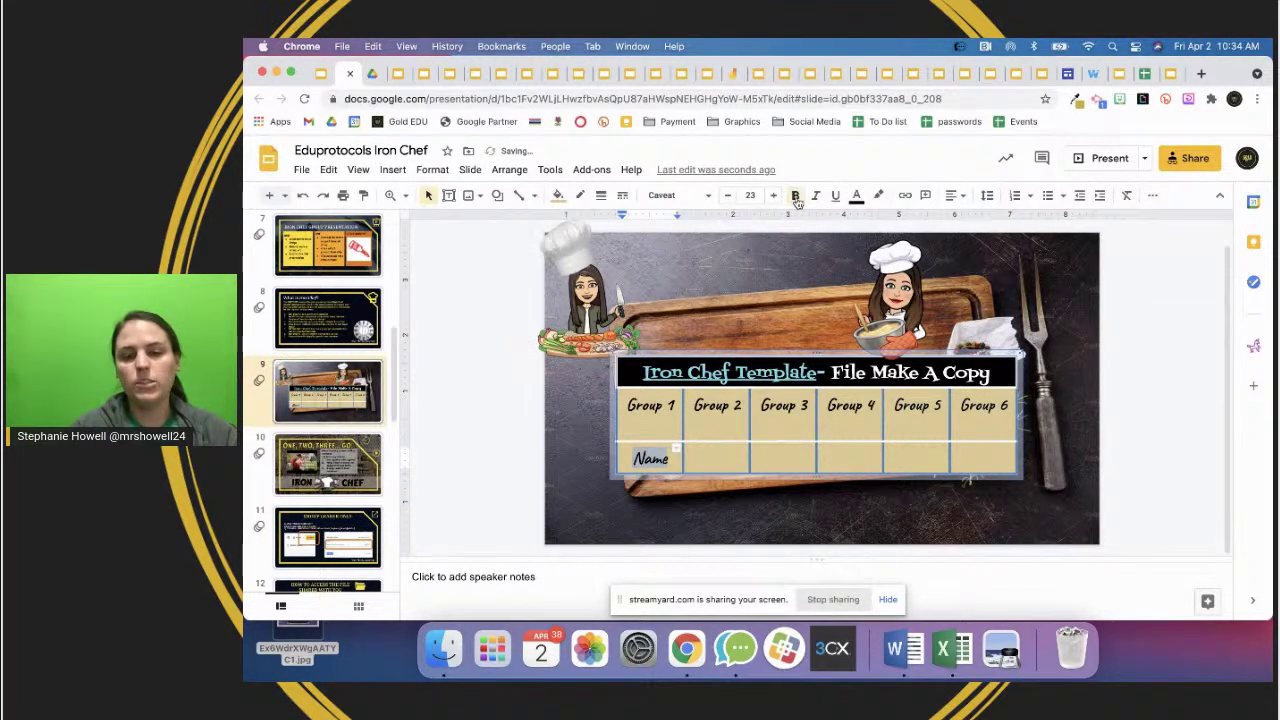
- Add a second "Name" line below the first in the Group 1 column and remove its bold formatting
{"action": "key", "text": "Right"}
{"action": "key", "text": "Return"}
{"action": "type", "text": "Name"}
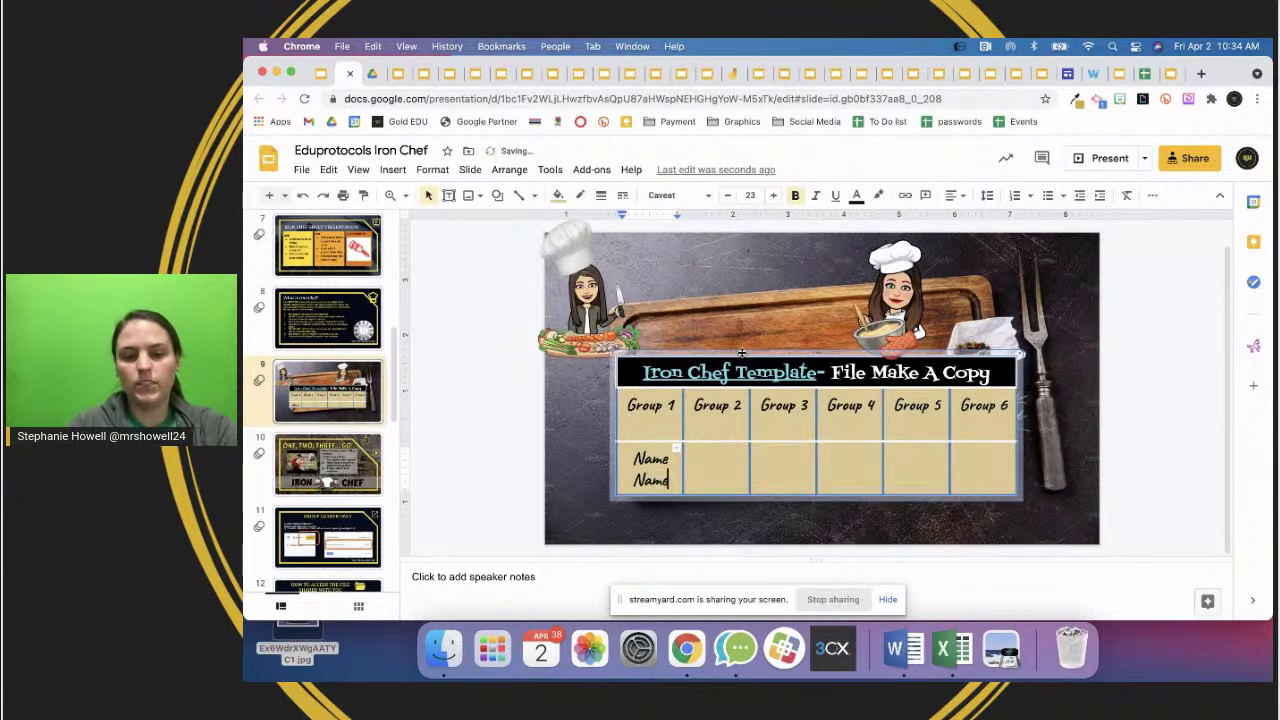
{"action": "key", "text": "shift+Home"}
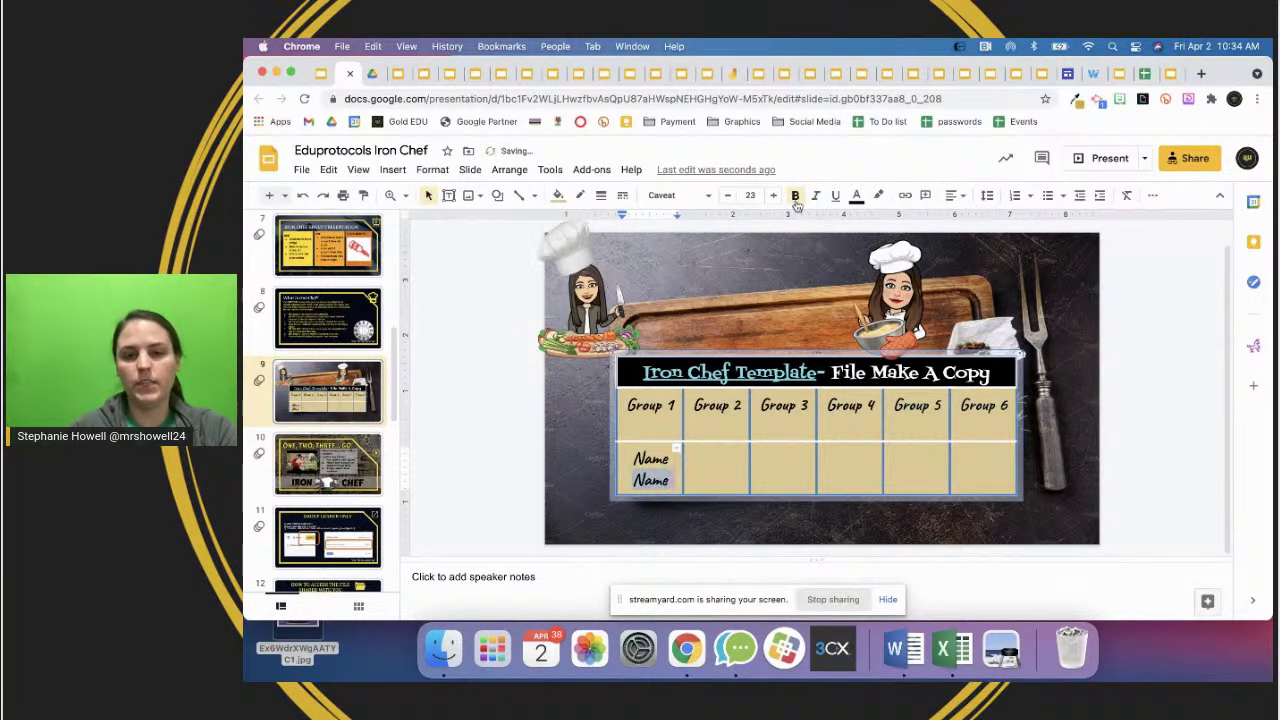
- Try a light blue text color on the first "Name" in the Group 1 column
{"action": "key", "text": "Up"}
{"action": "key", "text": "shift+End"}
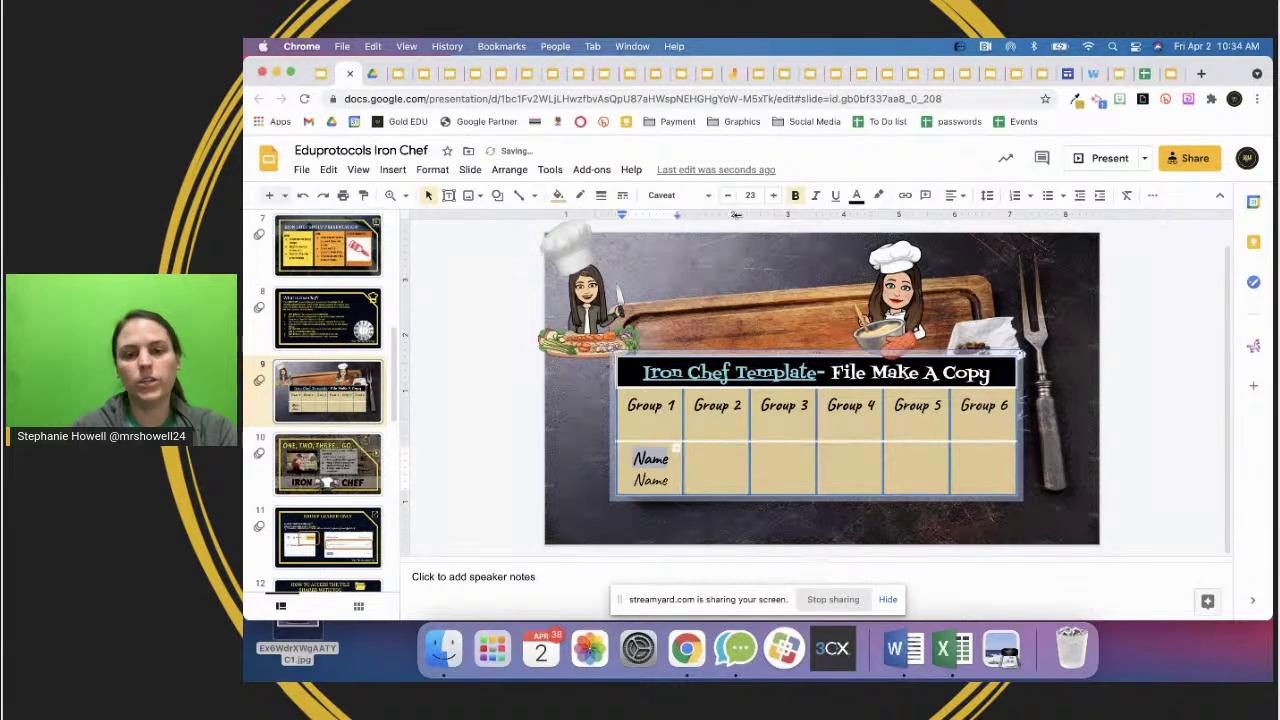
{"action": "left_click", "coordinate": [856, 196]}
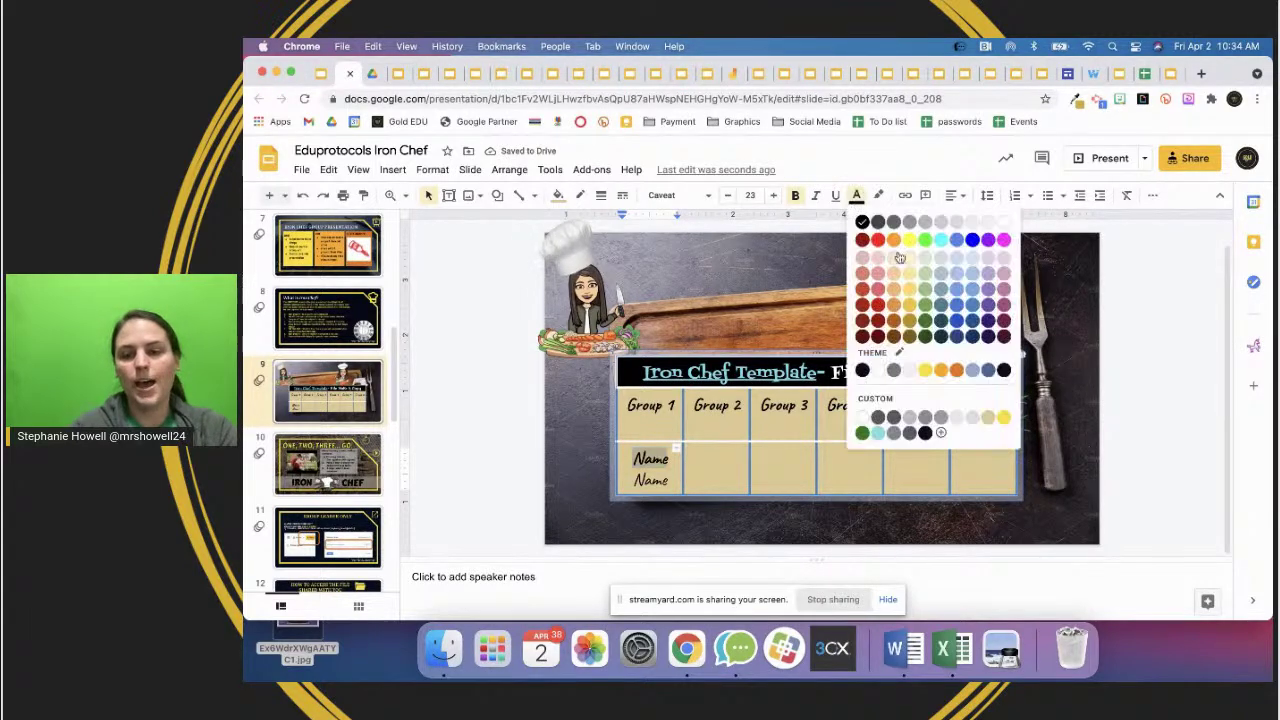
{"action": "left_click", "coordinate": [877, 433]}
{"action": "left_click", "coordinate": [705, 460]}
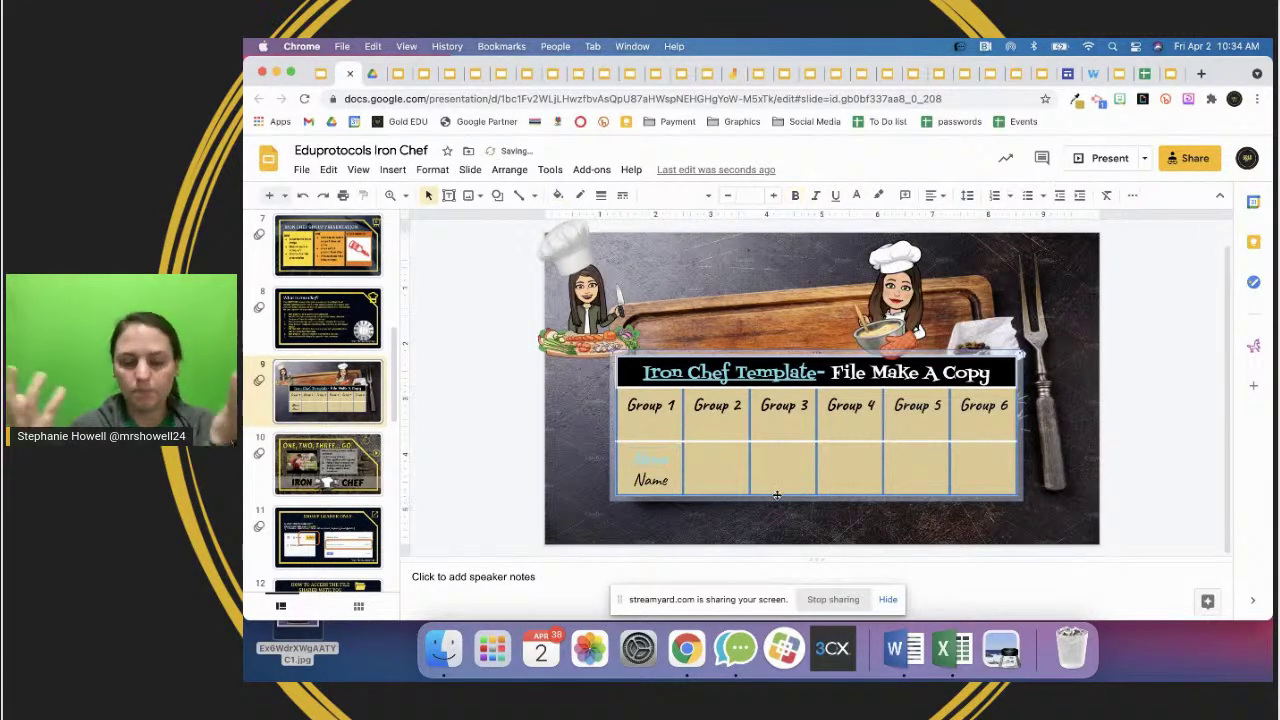
- Set the text color of the first "Name" in the Group 1 column to green
{"action": "double_click", "coordinate": [651, 459]}
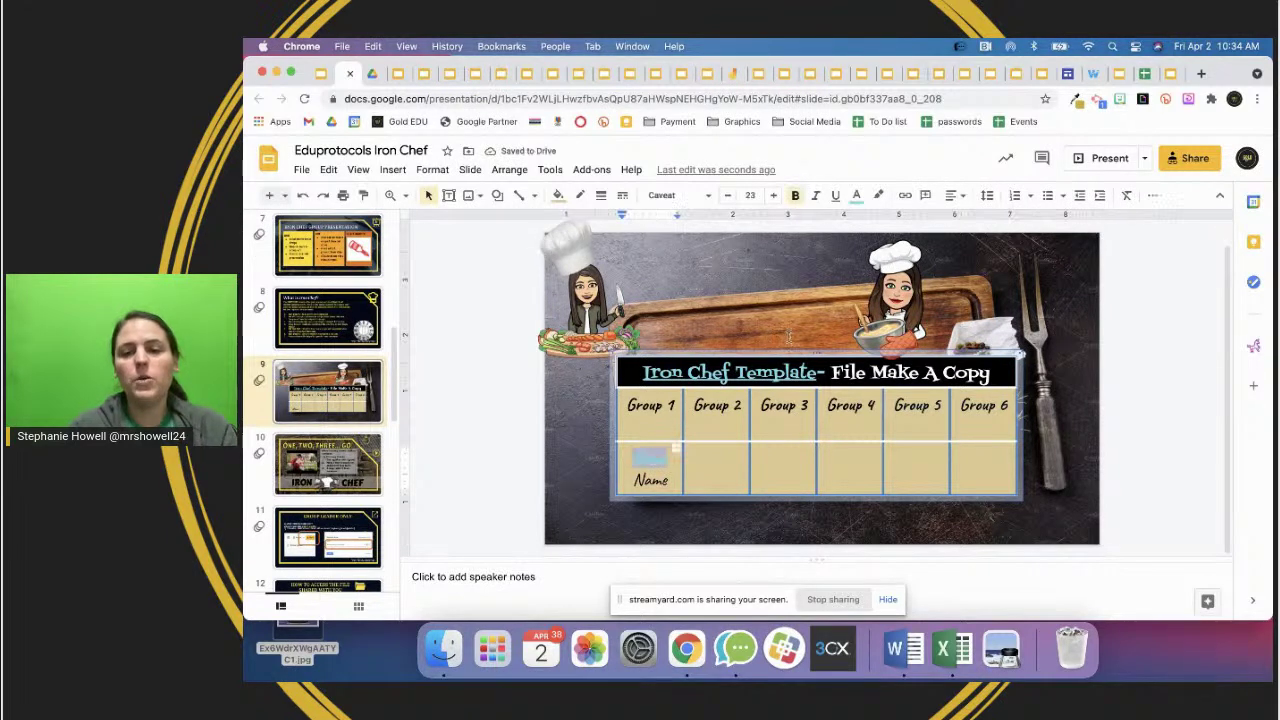
{"action": "left_click", "coordinate": [844, 228]}
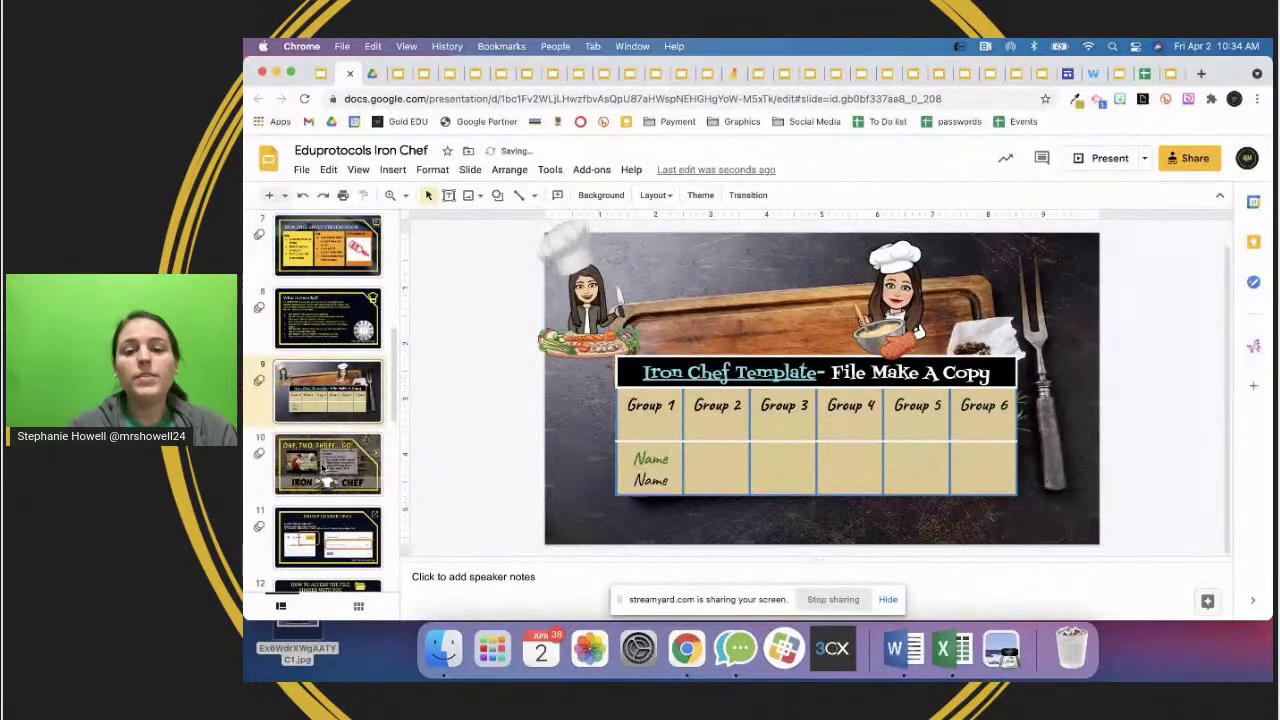
- View slide 10, One, Two, Three... Go!, and the Group Leader Only instructions on slide 11
{"action": "left_click", "coordinate": [323, 467]}
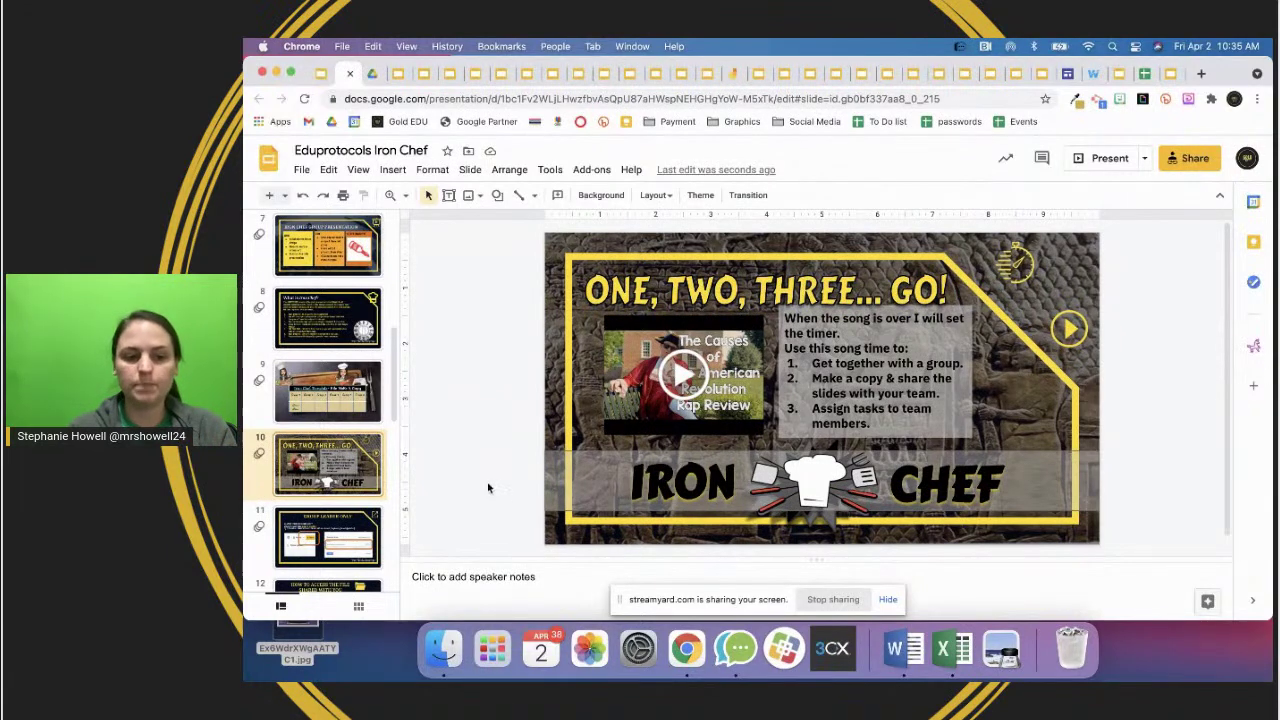
{"action": "left_click", "coordinate": [348, 528]}
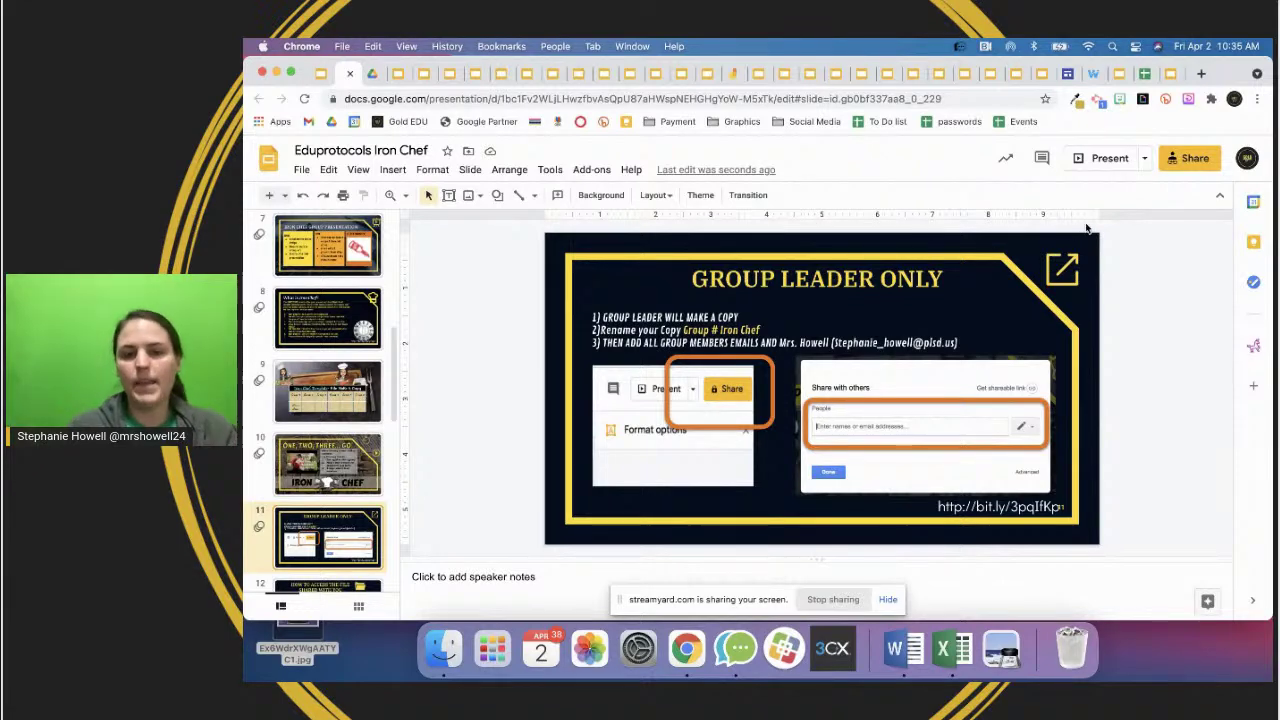
- Review the options for copying the entire presentation and for sharing it with people, then leave both without changes
{"action": "left_click", "coordinate": [1186, 163]}
{"action": "left_click", "coordinate": [355, 178]}
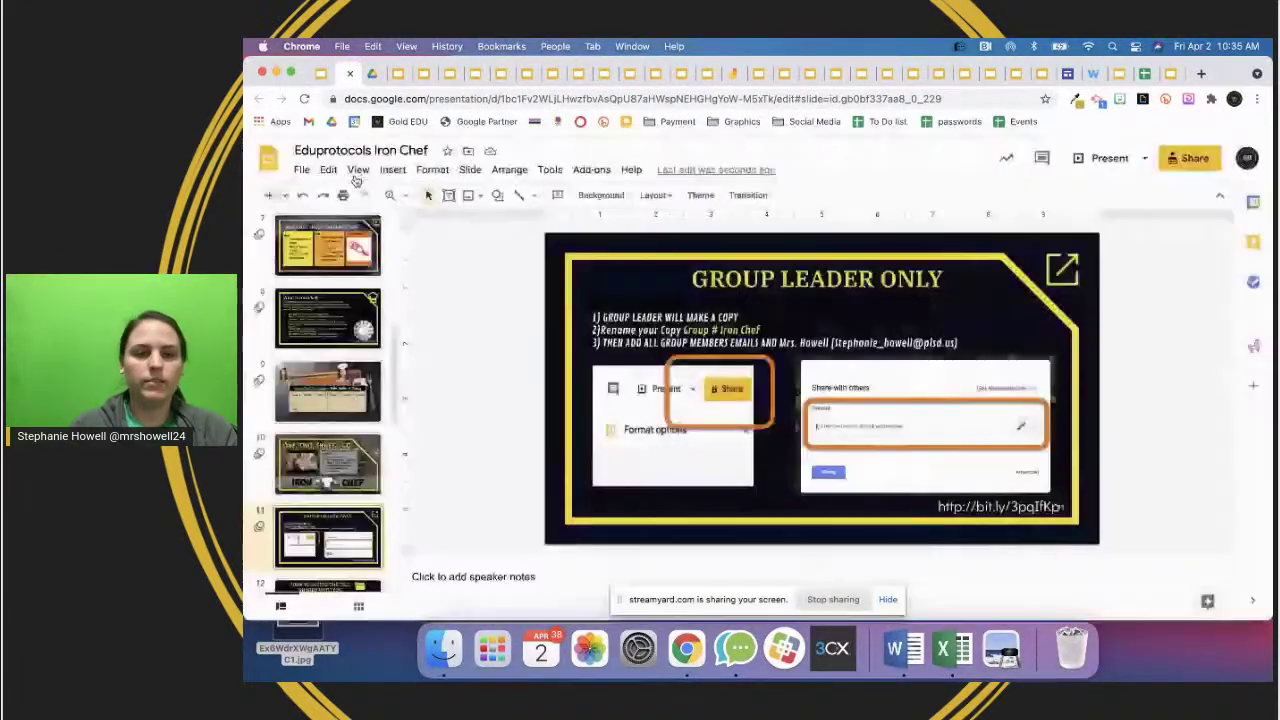
{"action": "left_click", "coordinate": [301, 169]}
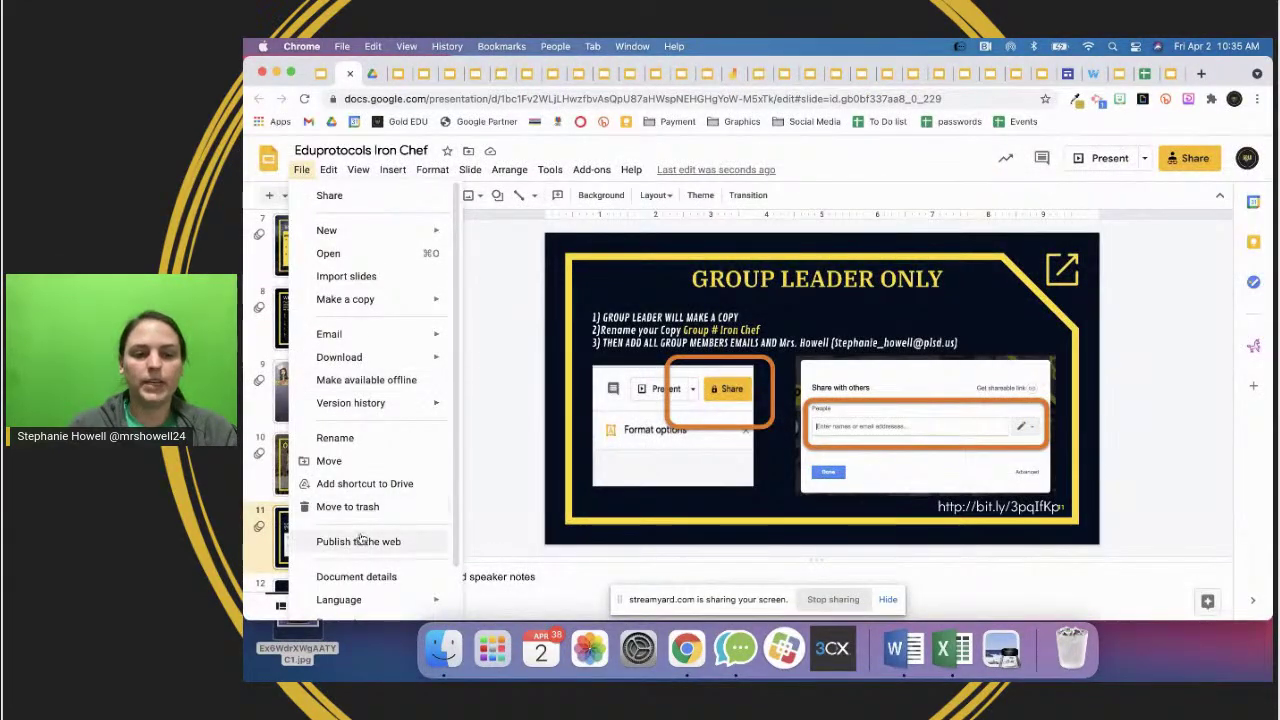
{"action": "mouse_move", "coordinate": [420, 299]}
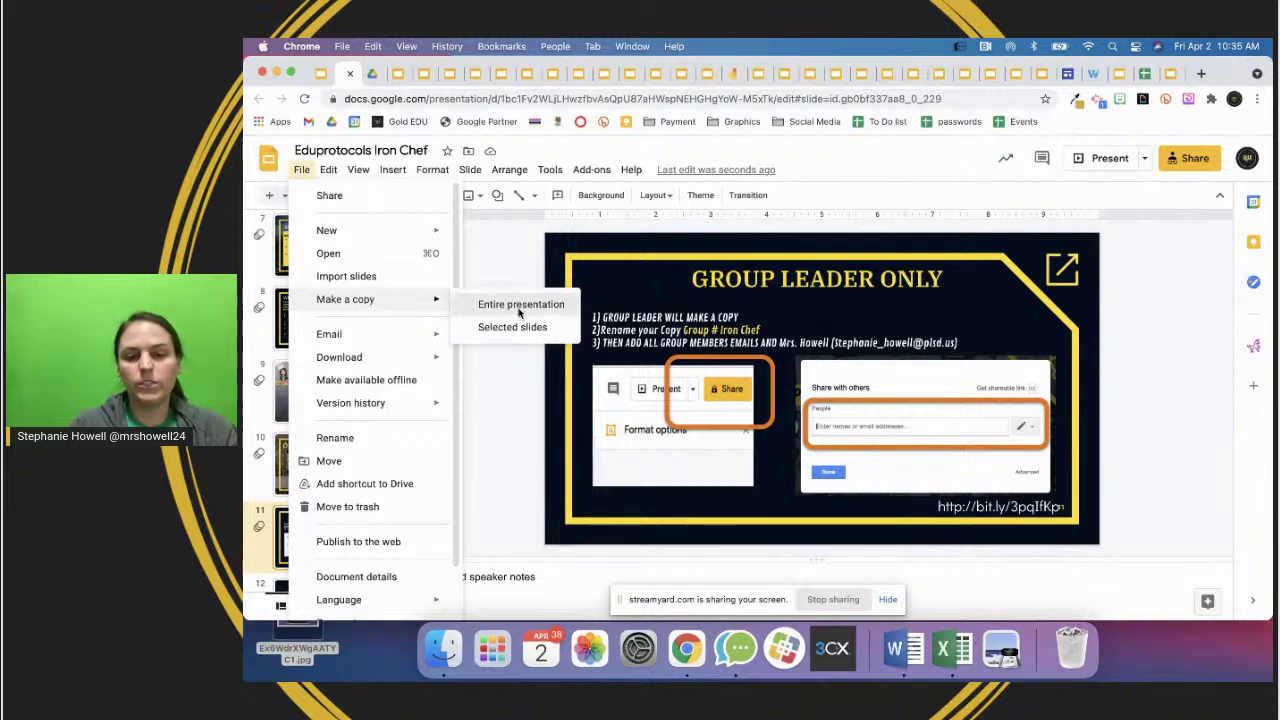
{"action": "left_click", "coordinate": [519, 305]}
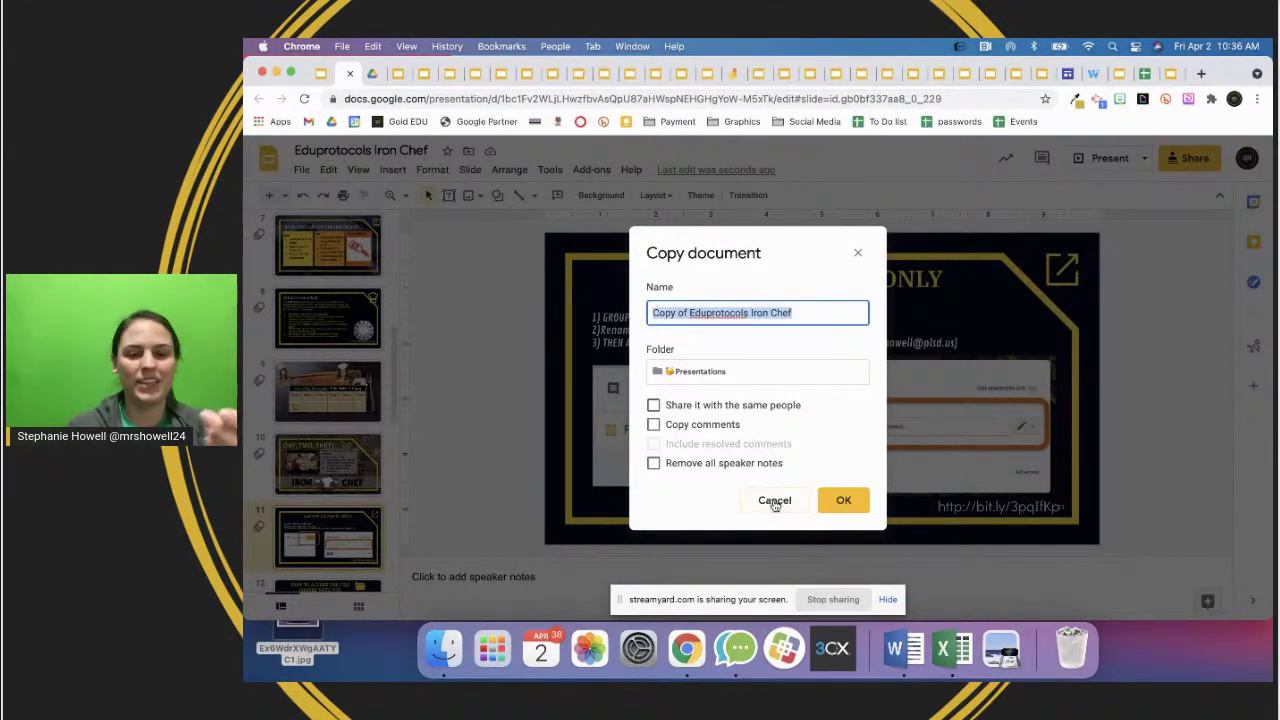
{"action": "left_click", "coordinate": [775, 502]}
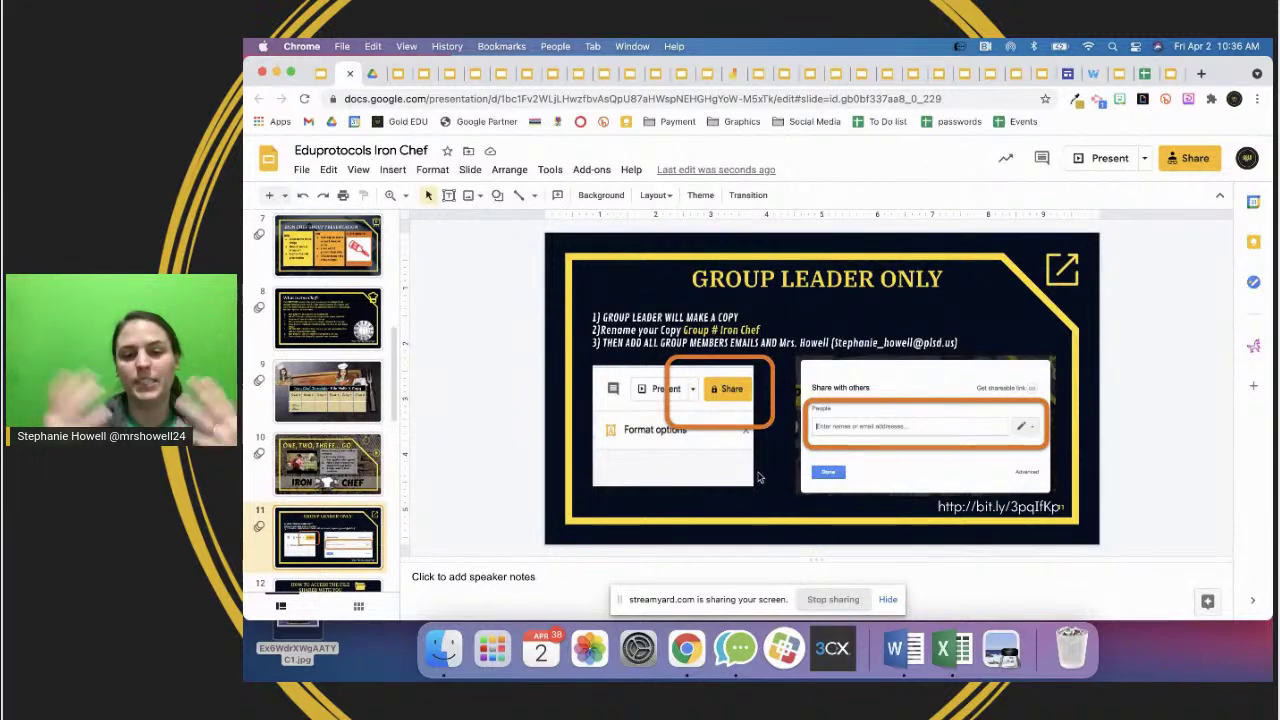
{"action": "left_click", "coordinate": [1186, 160]}
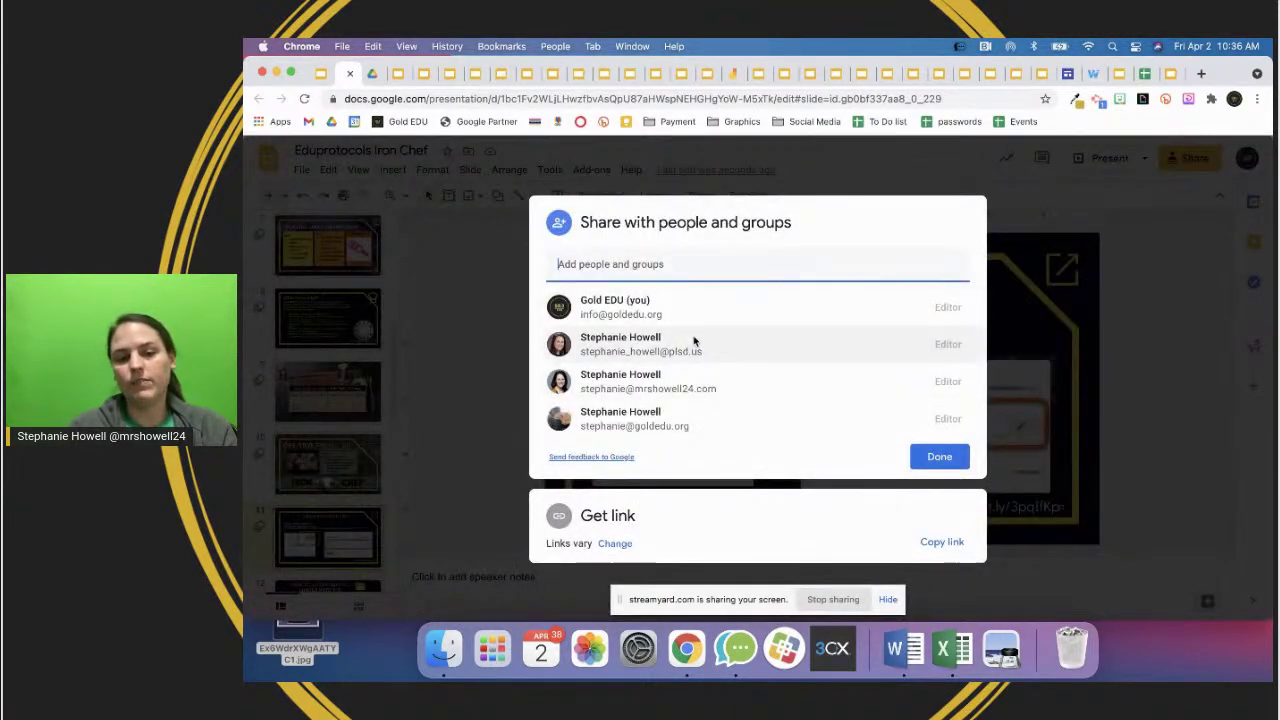
{"action": "left_click", "coordinate": [1078, 462]}
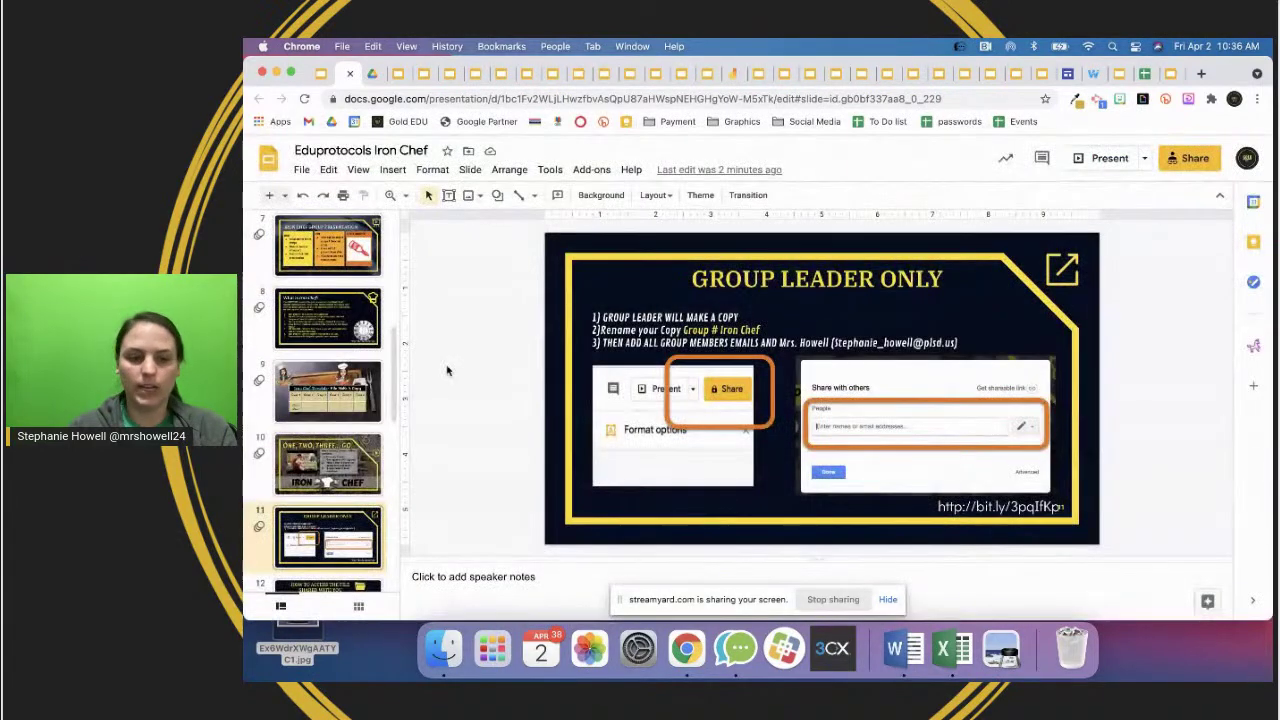
- View slide 12, How to Access the File Shared With You, and the 12-minute timer on slide 13
{"action": "scroll", "coordinate": [300, 495], "scroll_direction": "down", "scroll_amount": 3}
{"action": "left_click", "coordinate": [308, 450]}
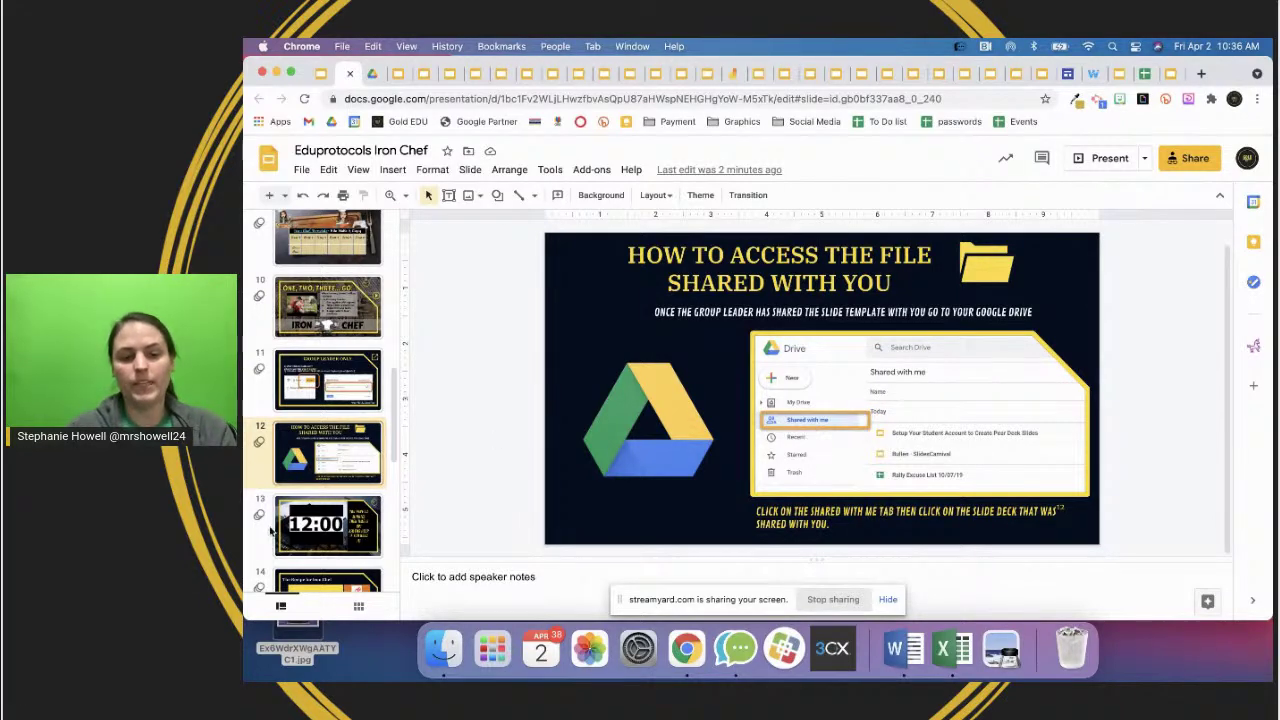
{"action": "left_click", "coordinate": [337, 537]}
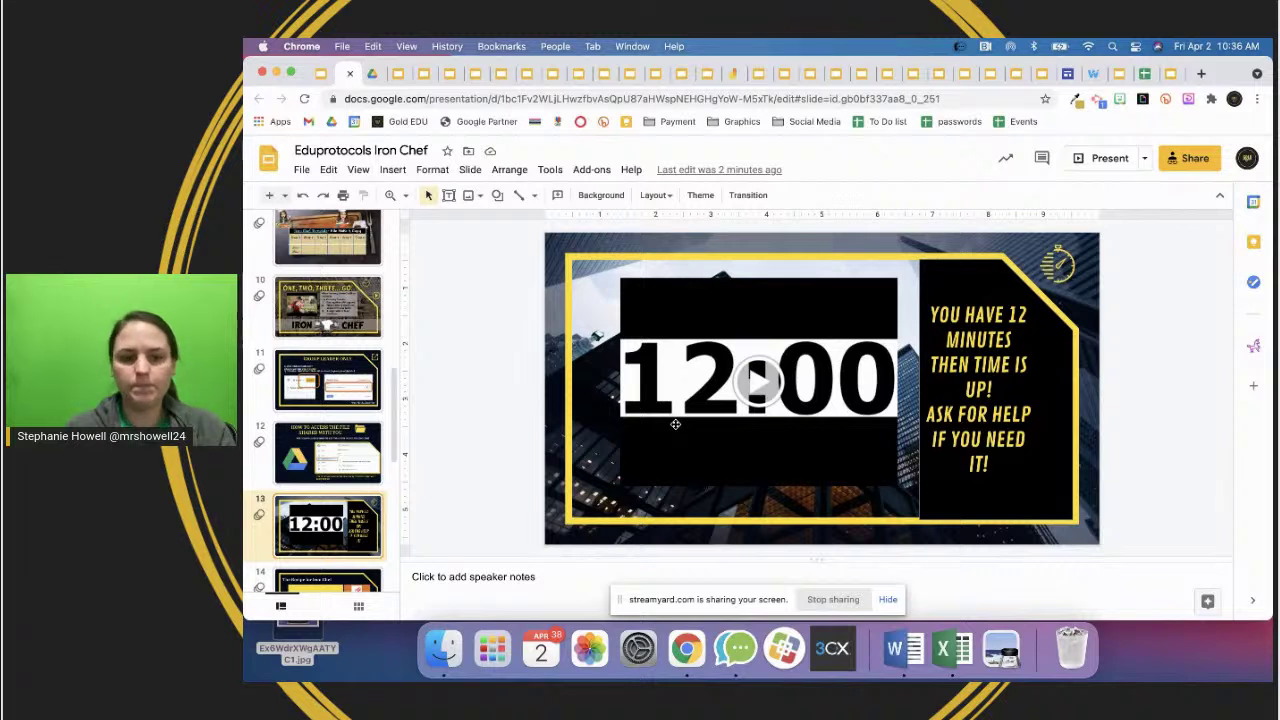
- Look through the group question slides 14 to 16 and return to slide 14, The Recipe for Iron Chef
{"action": "scroll", "coordinate": [335, 515], "scroll_direction": "down", "scroll_amount": 3}
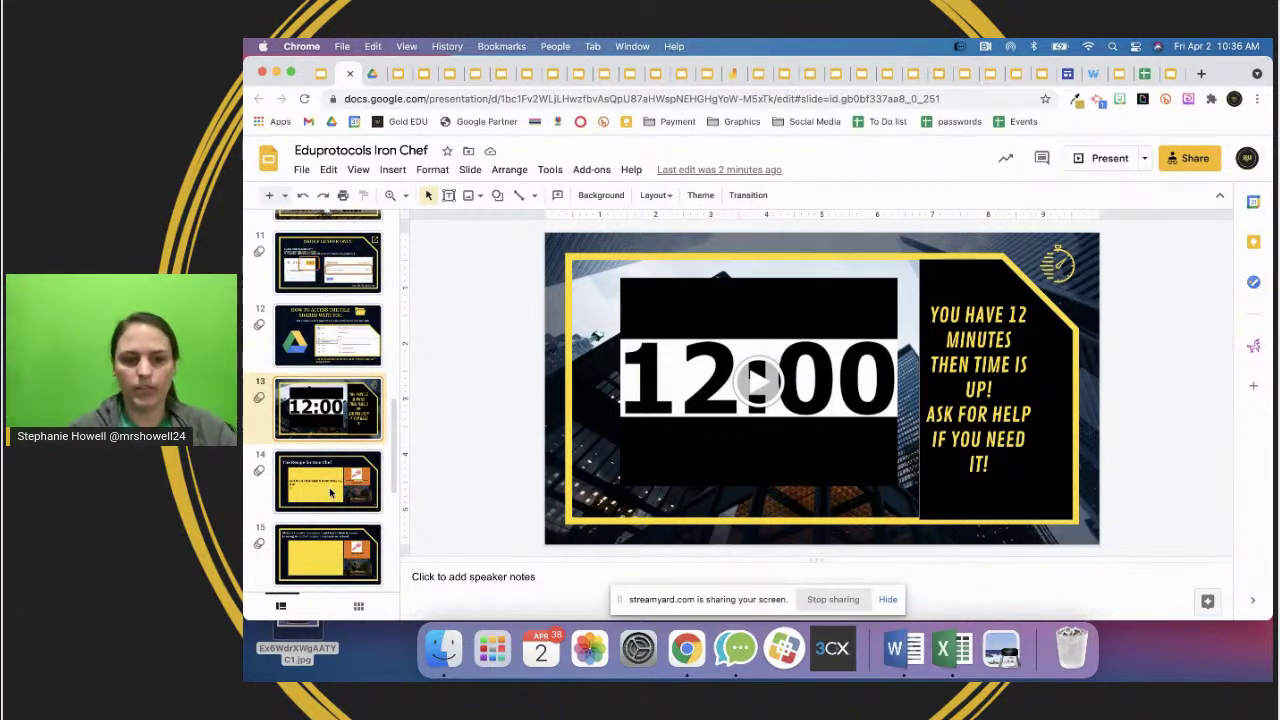
{"action": "left_click", "coordinate": [331, 492]}
{"action": "key", "text": "Up"}
{"action": "scroll", "coordinate": [336, 440], "scroll_direction": "down", "scroll_amount": 1}
{"action": "scroll", "coordinate": [336, 440], "scroll_direction": "down", "scroll_amount": 1}
{"action": "left_click", "coordinate": [338, 445]}
{"action": "left_click", "coordinate": [340, 490]}
{"action": "scroll", "coordinate": [338, 517], "scroll_direction": "down", "scroll_amount": 3}
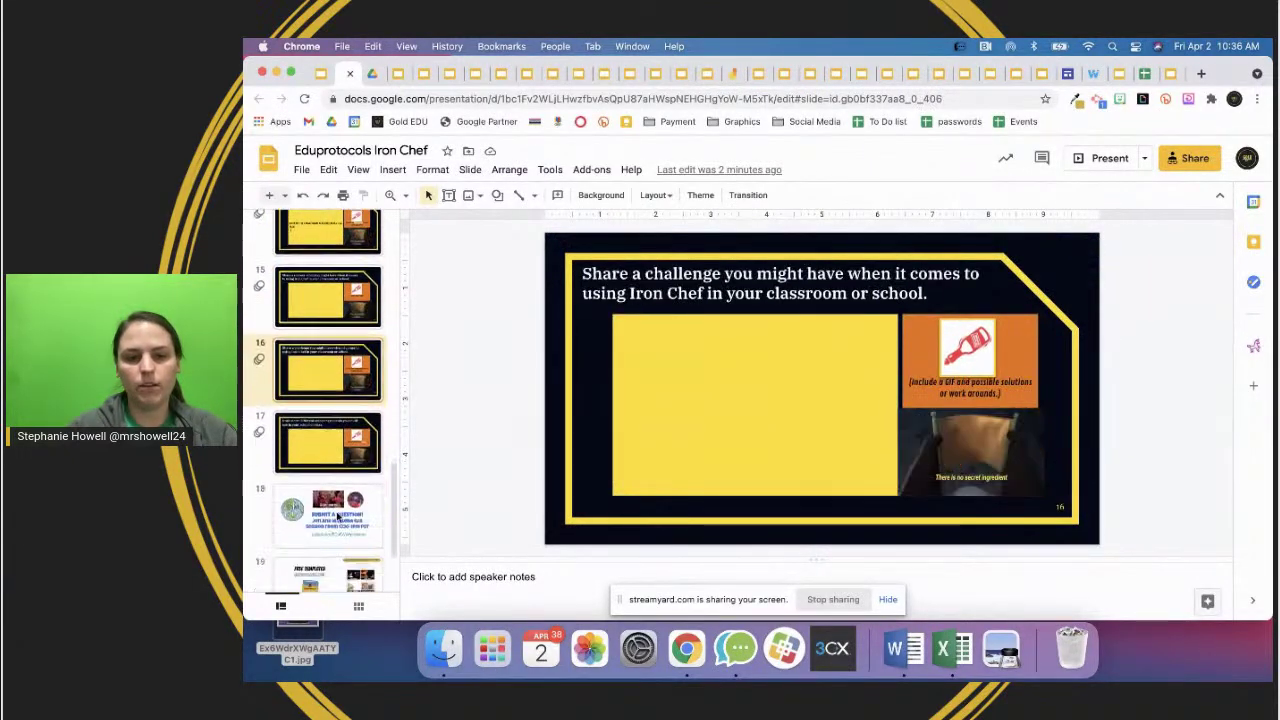
{"action": "key", "text": "Up"}
{"action": "scroll", "coordinate": [335, 450], "scroll_direction": "up", "scroll_amount": 5}
{"action": "left_click", "coordinate": [331, 440]}
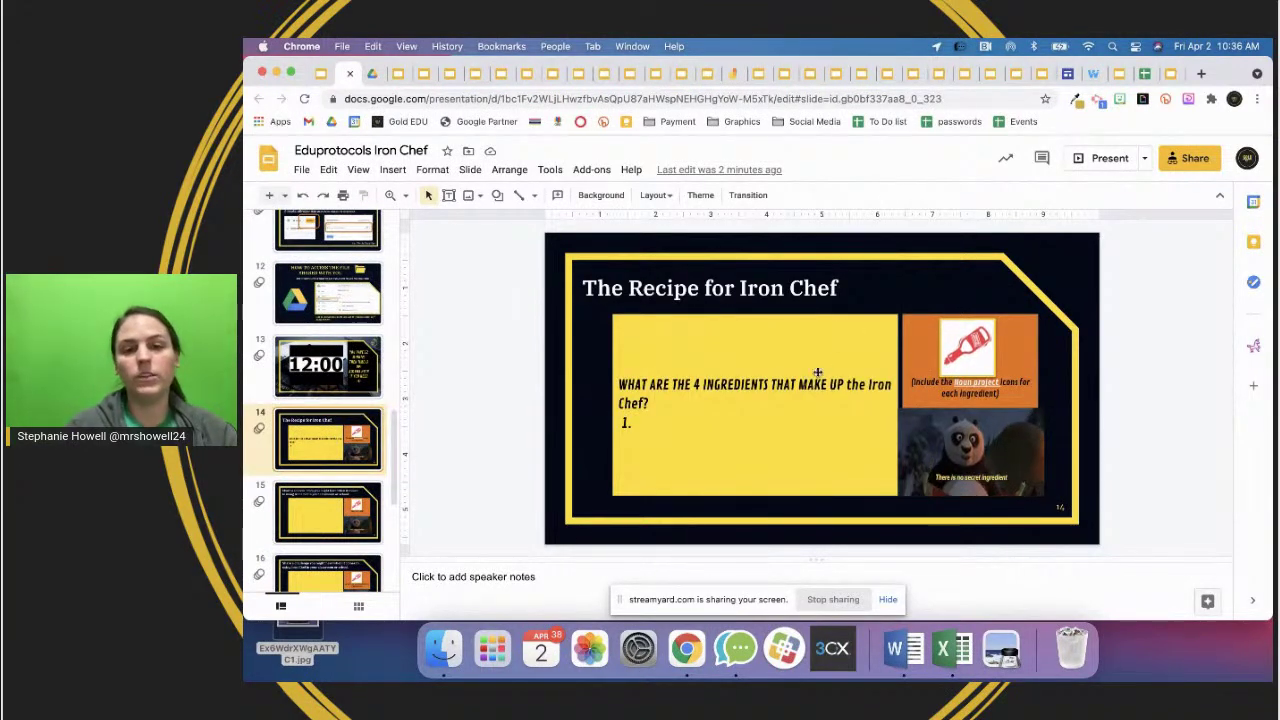
{"action": "left_click", "coordinate": [1035, 73]}
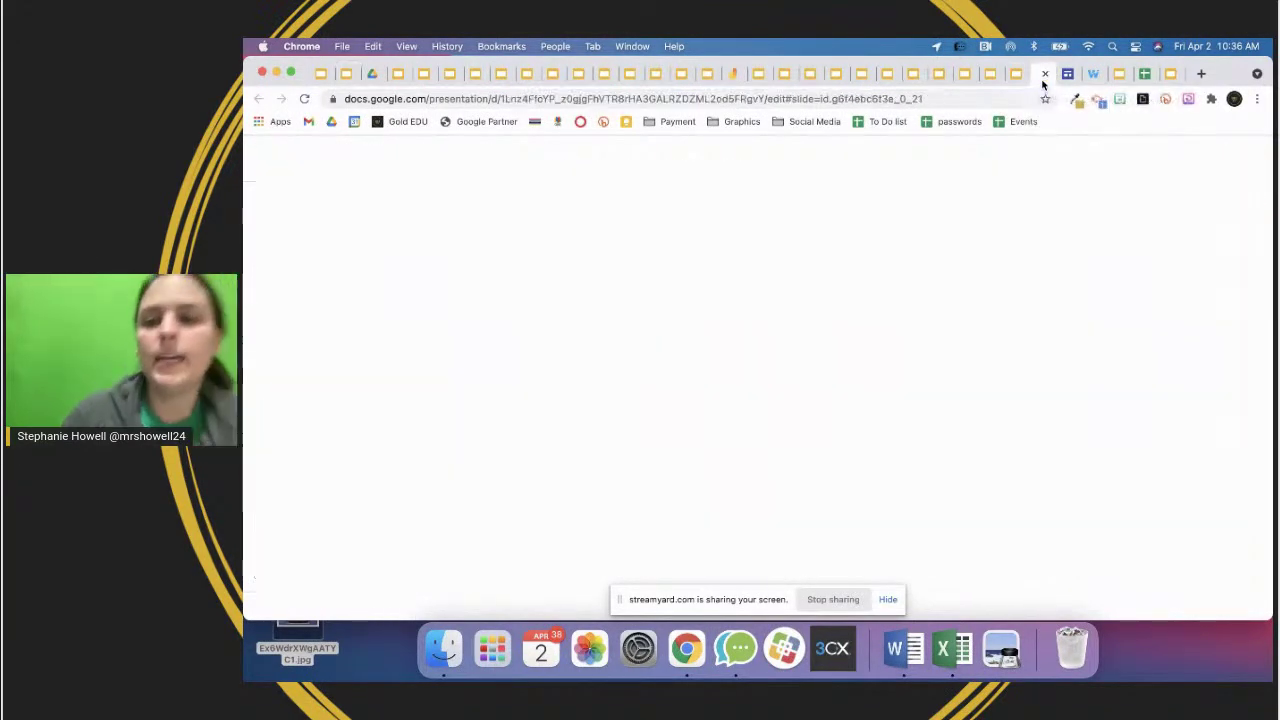
{"action": "left_click", "coordinate": [400, 73]}
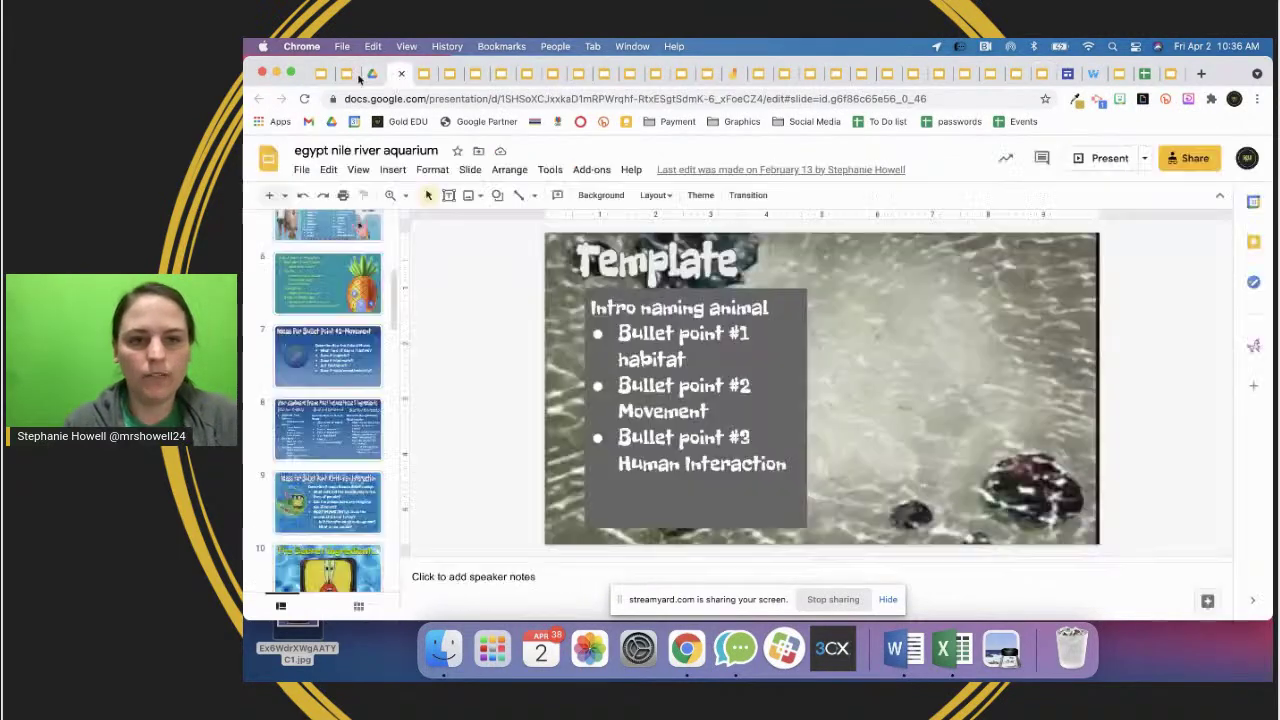
{"action": "left_click", "coordinate": [367, 76]}
{"action": "left_click", "coordinate": [346, 75]}
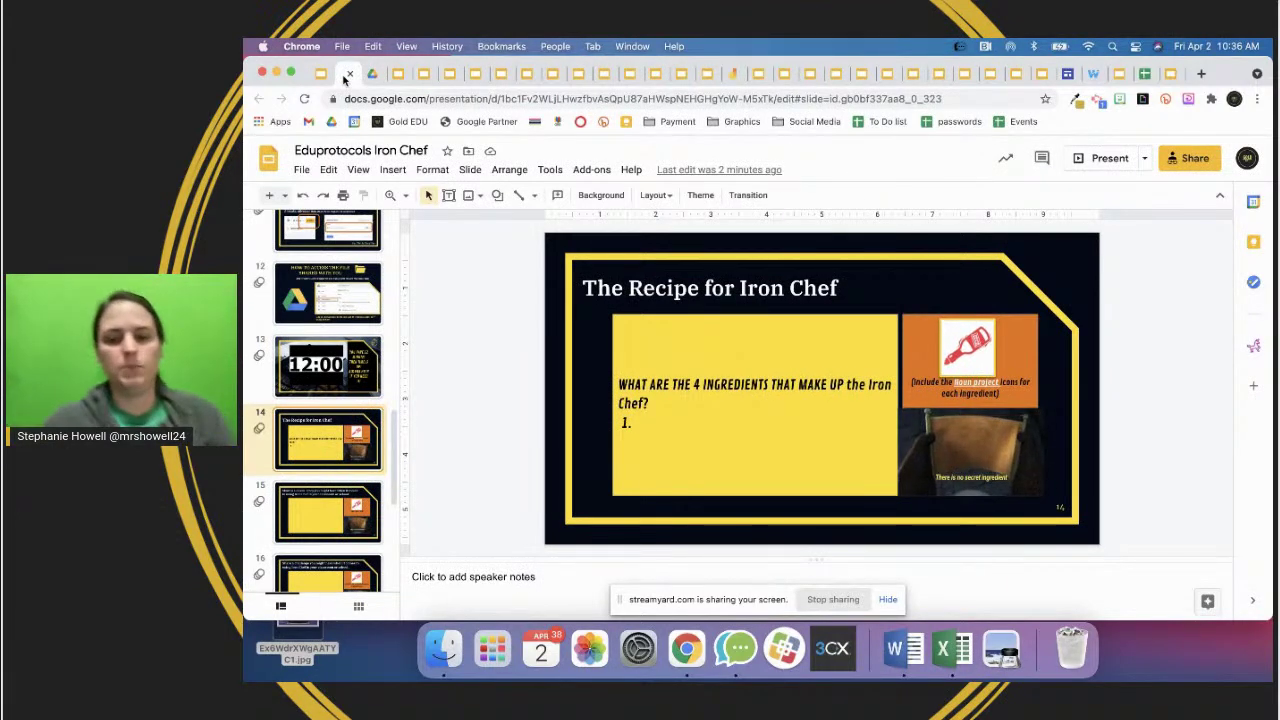
- Examine the title, the four-ingredients text box and the secret ingredient icon on slide 14
{"action": "left_click", "coordinate": [604, 287]}
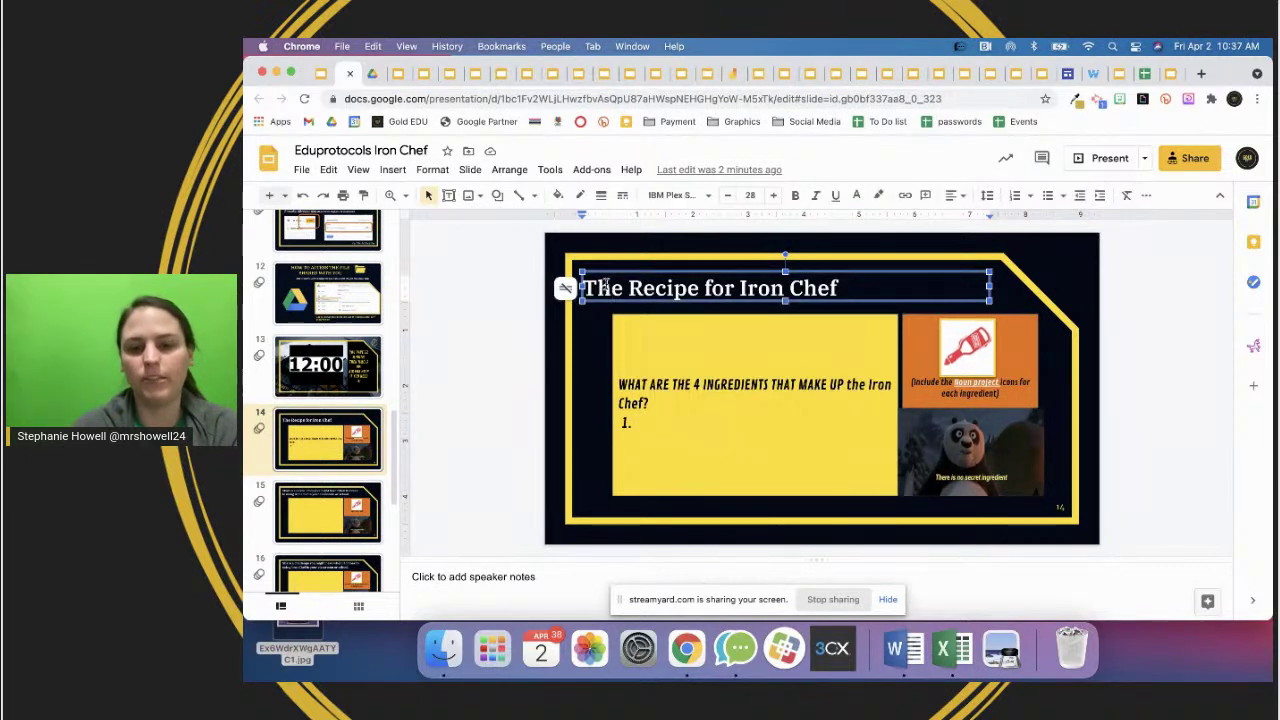
{"action": "left_click", "coordinate": [683, 441]}
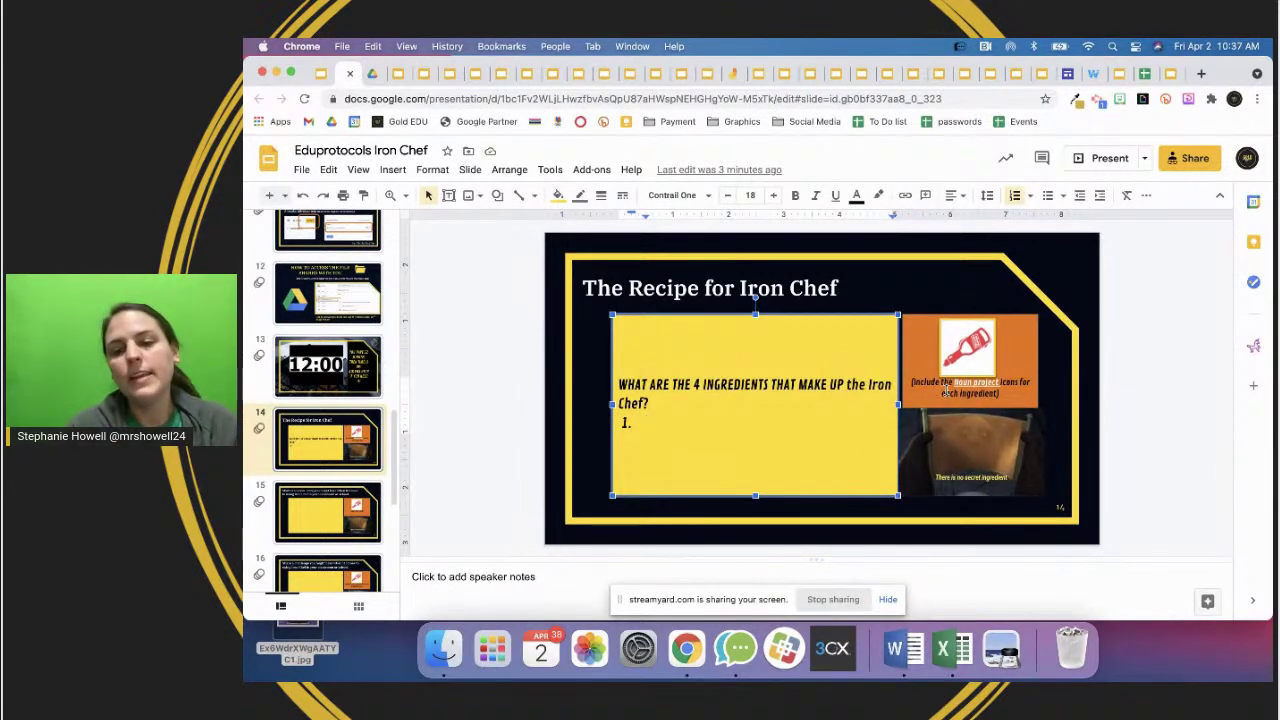
{"action": "left_click", "coordinate": [959, 348]}
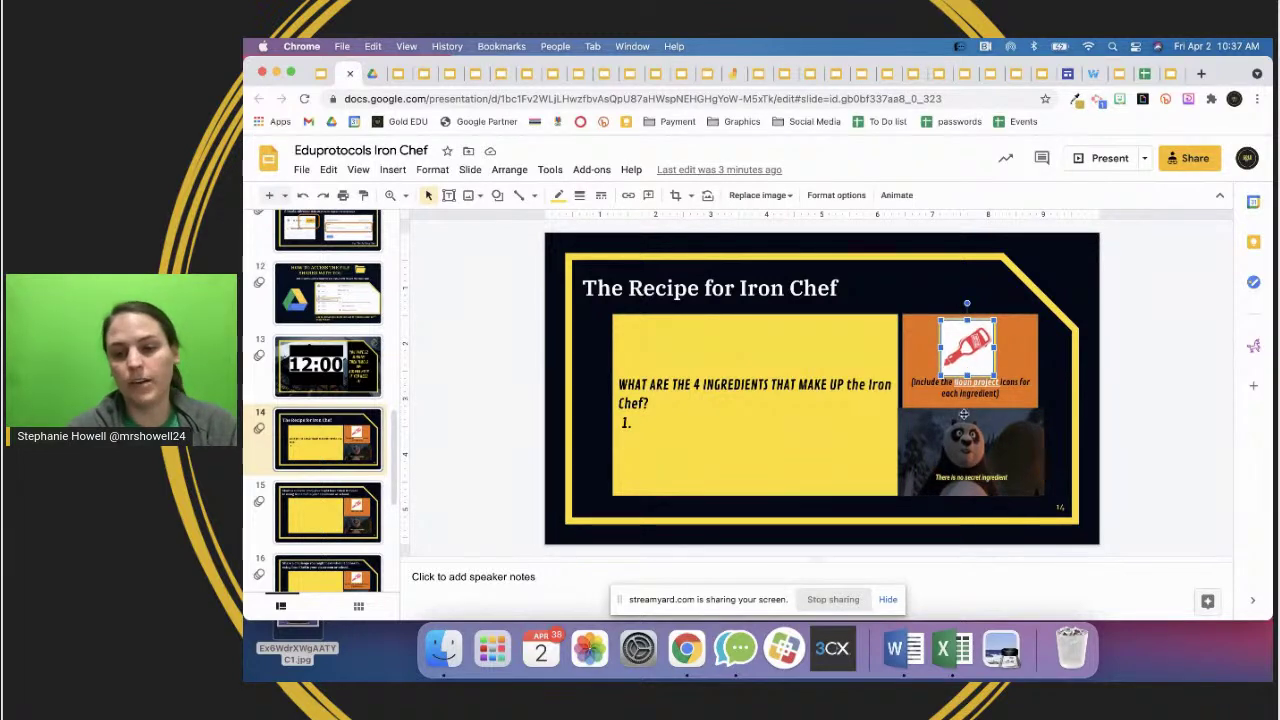
- Search the Noun Project site linked on slide 14 for "share" and place a solid three-node share icon in the slide's yellow box
{"action": "left_click", "coordinate": [975, 382]}
{"action": "left_click", "coordinate": [950, 403]}
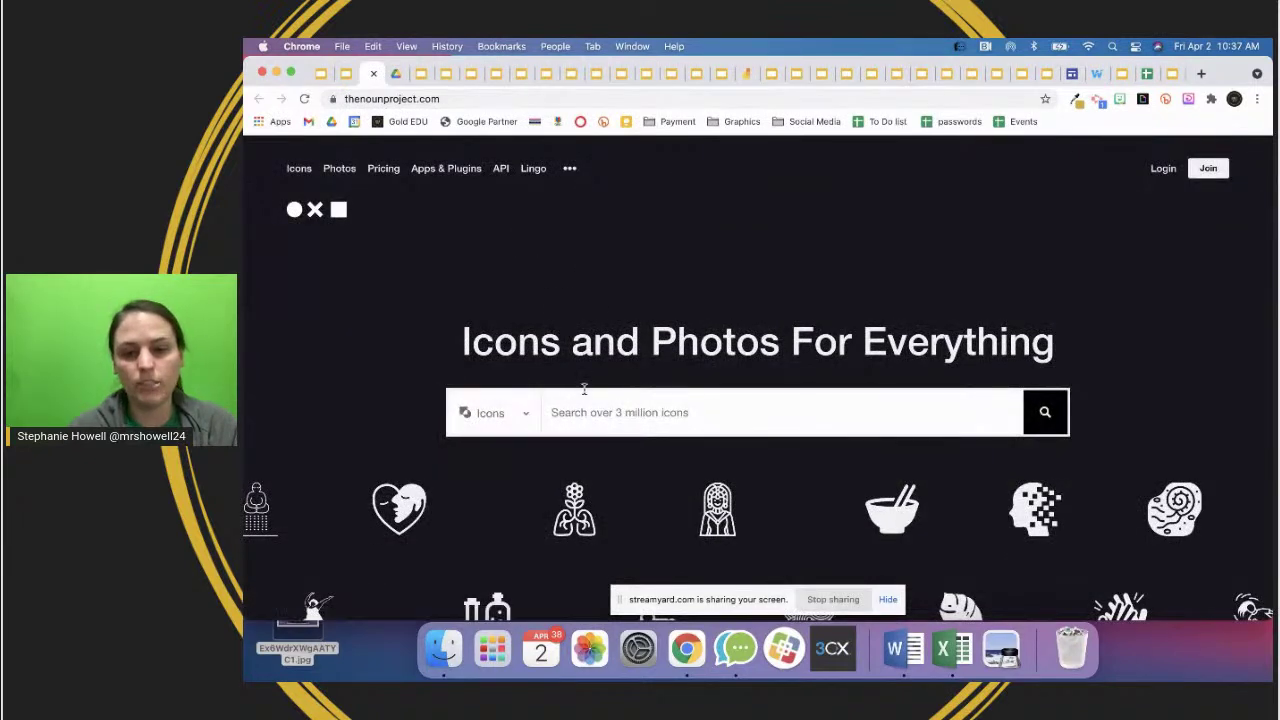
{"action": "left_click", "coordinate": [612, 419]}
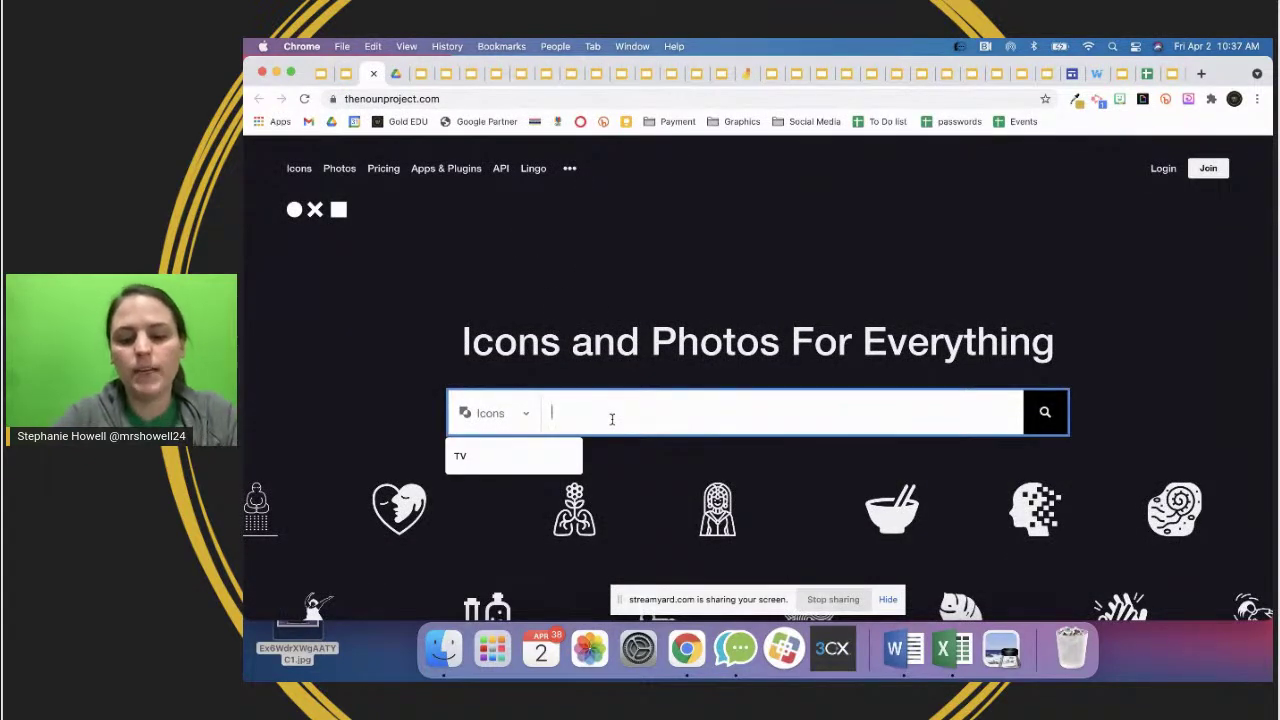
{"action": "type", "text": "share"}
{"action": "key", "text": "Return"}
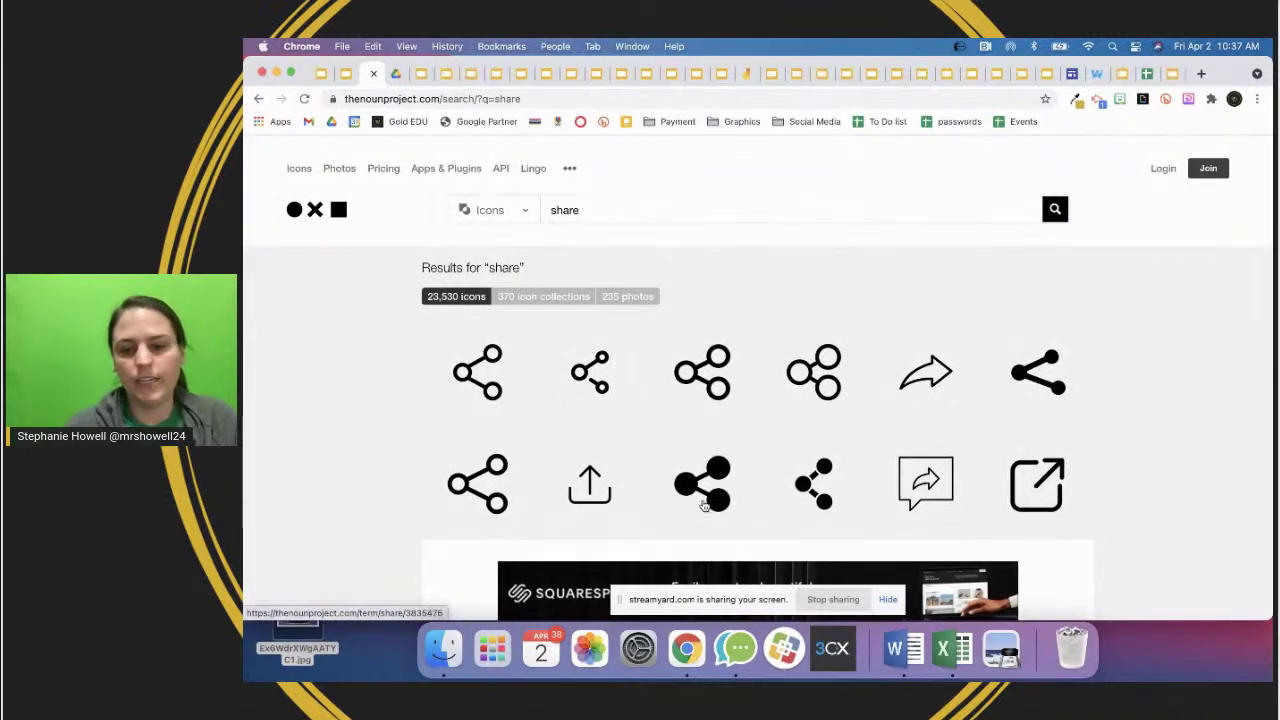
{"action": "left_click_drag", "start_coordinate": [1040, 378], "coordinate": [778, 444]}
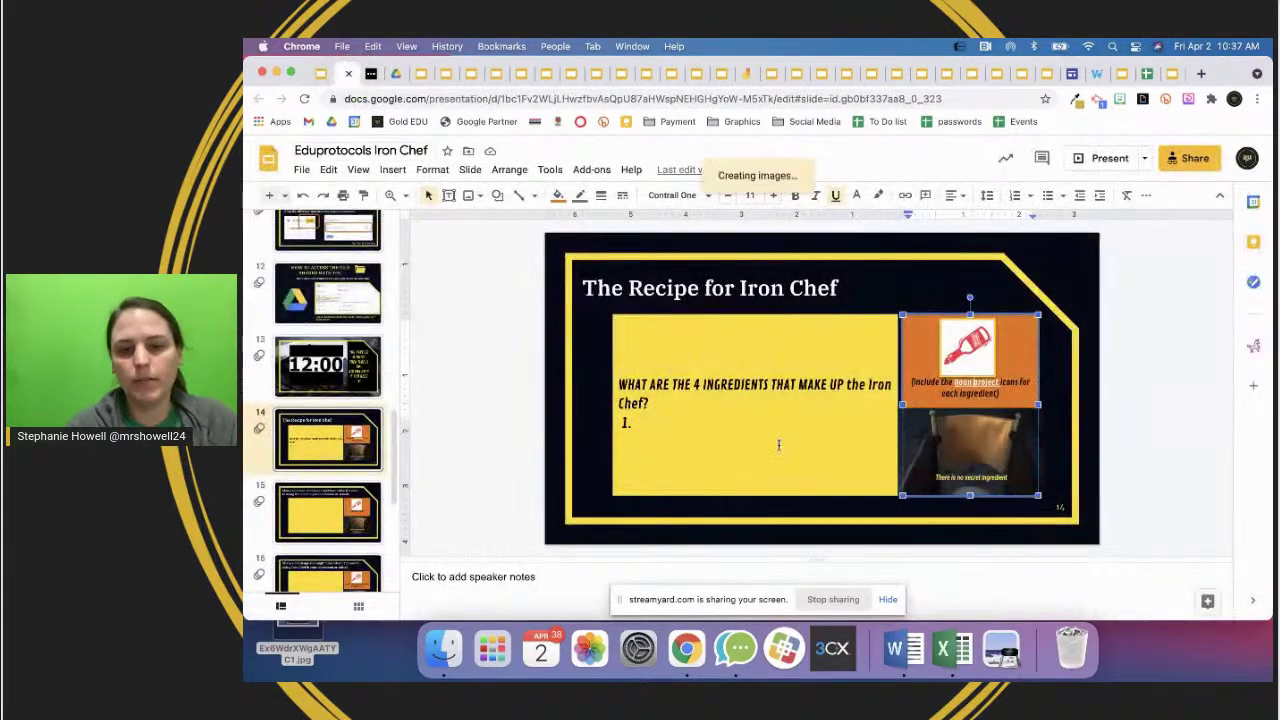
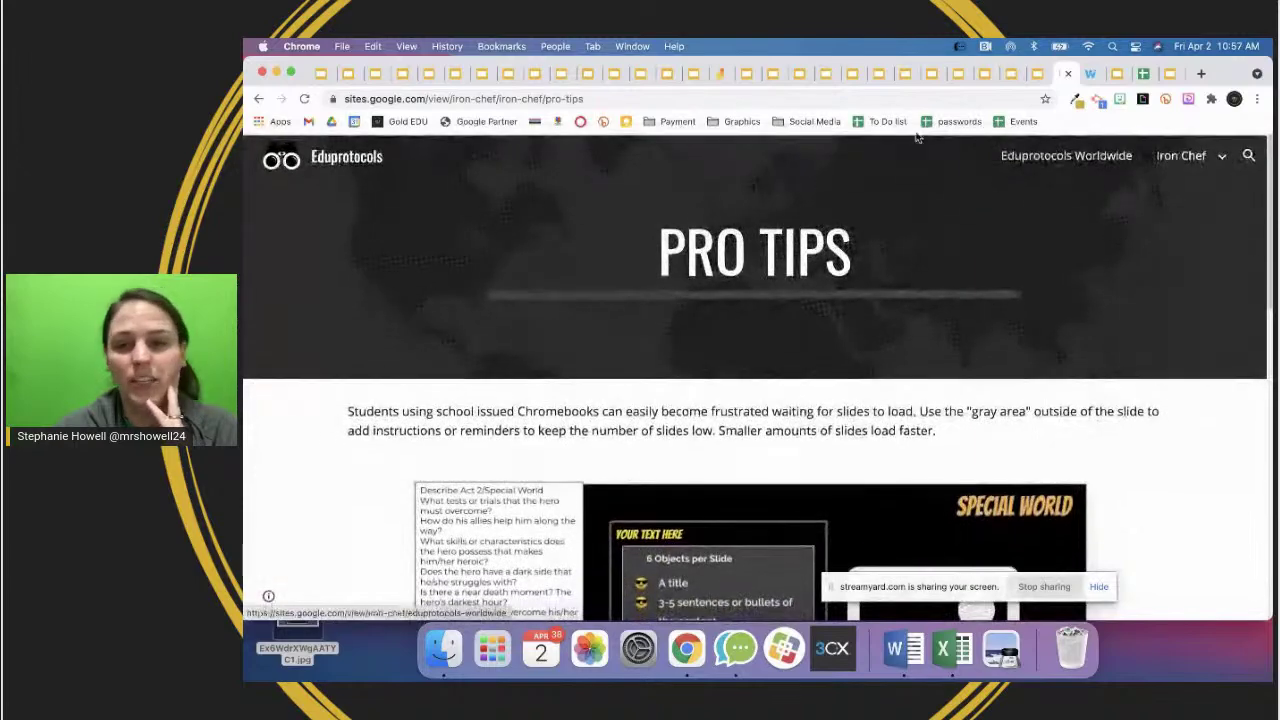
- Switch to the Wakelet collection Iron Chef Secret Ingredients Brainstorm and look through its listed ideas
{"action": "left_click", "coordinate": [1088, 76]}
{"action": "scroll", "coordinate": [751, 414], "scroll_direction": "down", "scroll_amount": 5}
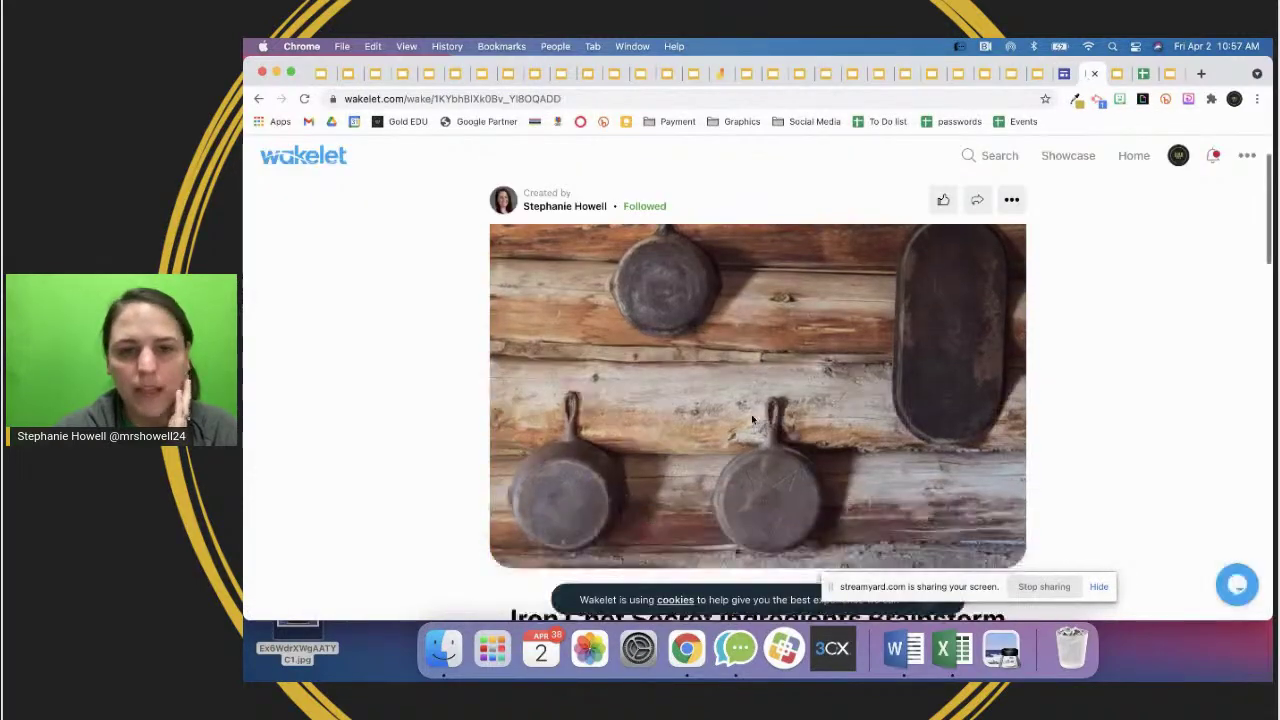
{"action": "scroll", "coordinate": [751, 414], "scroll_direction": "up", "scroll_amount": 5}
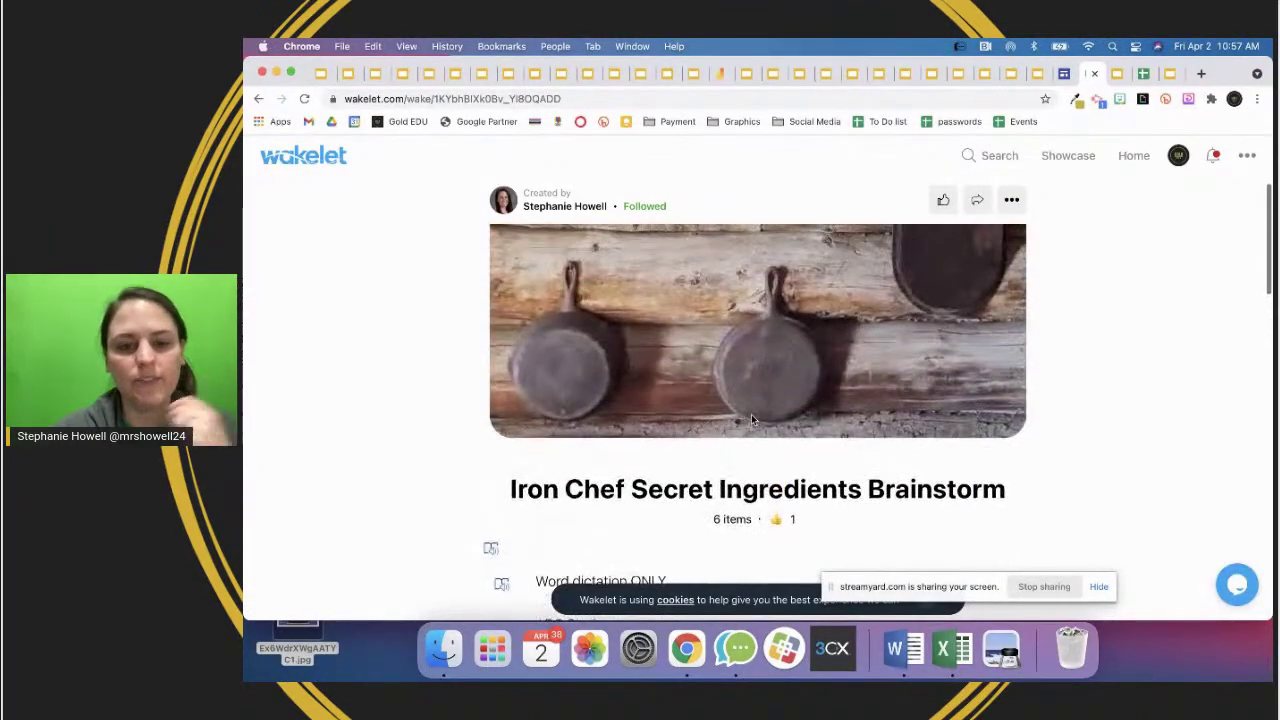
{"action": "scroll", "coordinate": [751, 414], "scroll_direction": "down", "scroll_amount": 2}
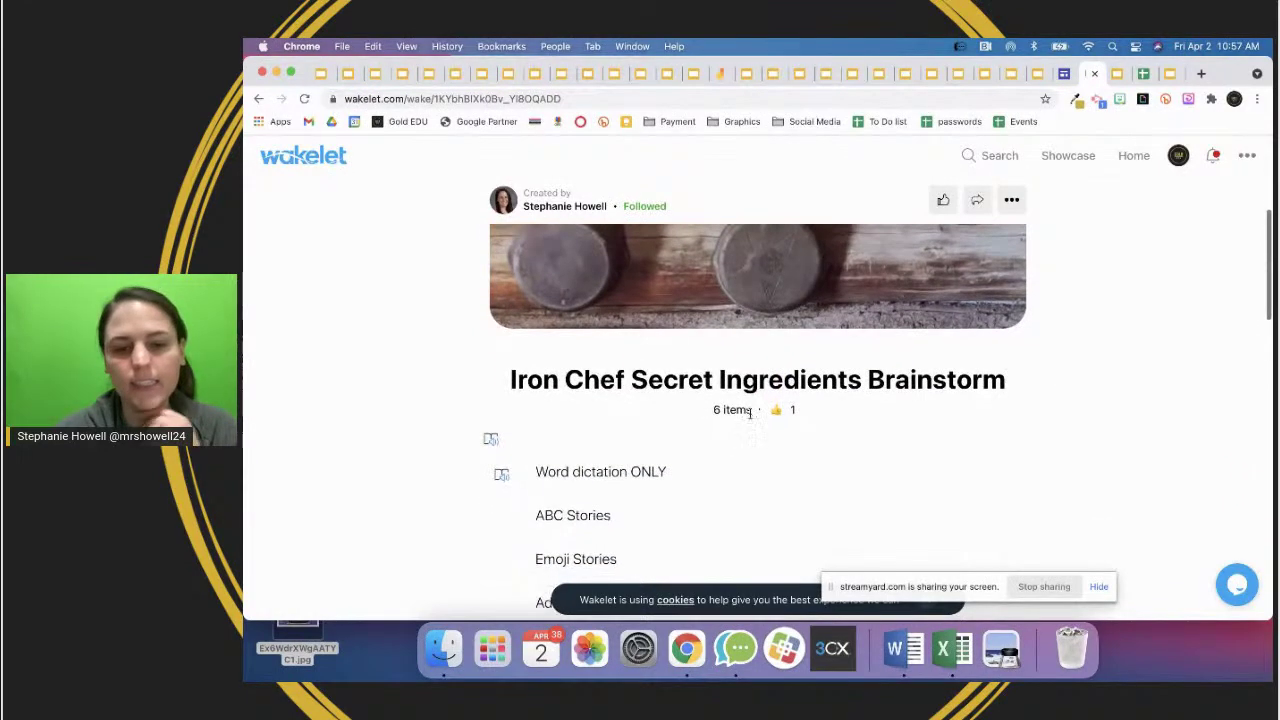
- Highlight the idea "Word dictation ONLY" and show the voice typing tool for speaker notes in the iron chef thin slides GCI deck
{"action": "triple_click", "coordinate": [655, 471]}
{"action": "scroll", "coordinate": [655, 471], "scroll_direction": "down", "scroll_amount": 1}
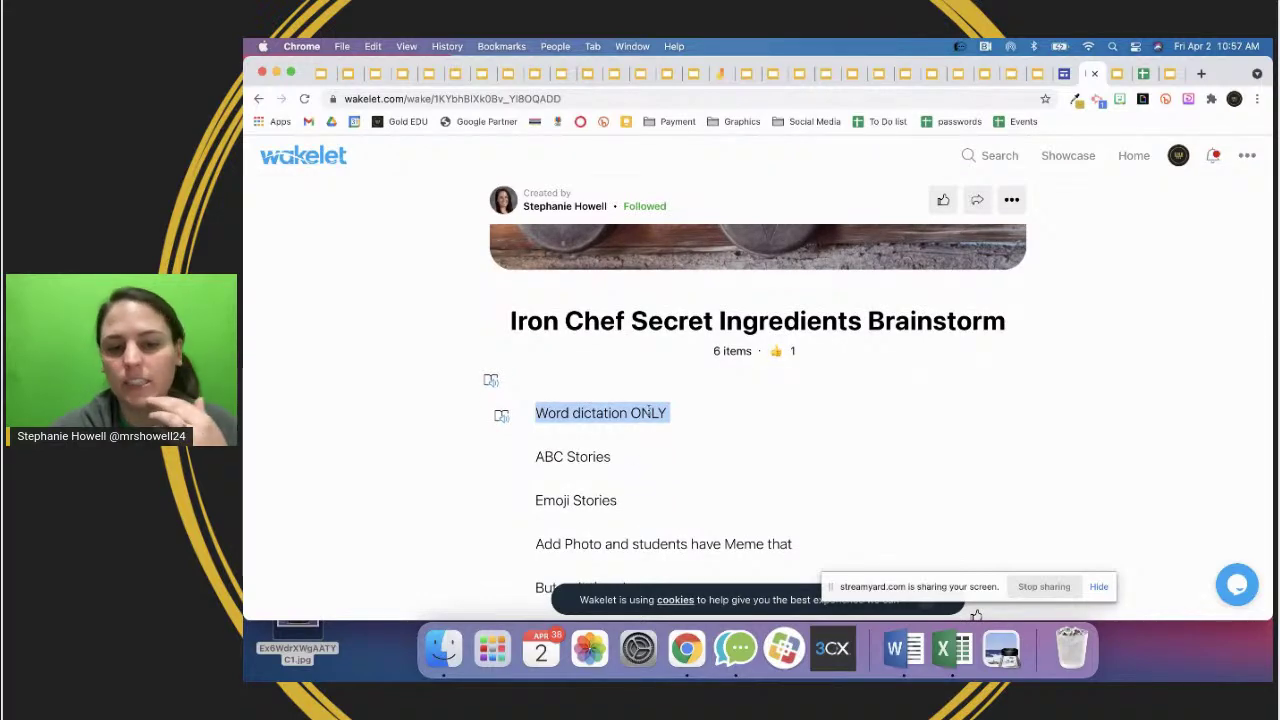
{"action": "left_click", "coordinate": [1038, 73]}
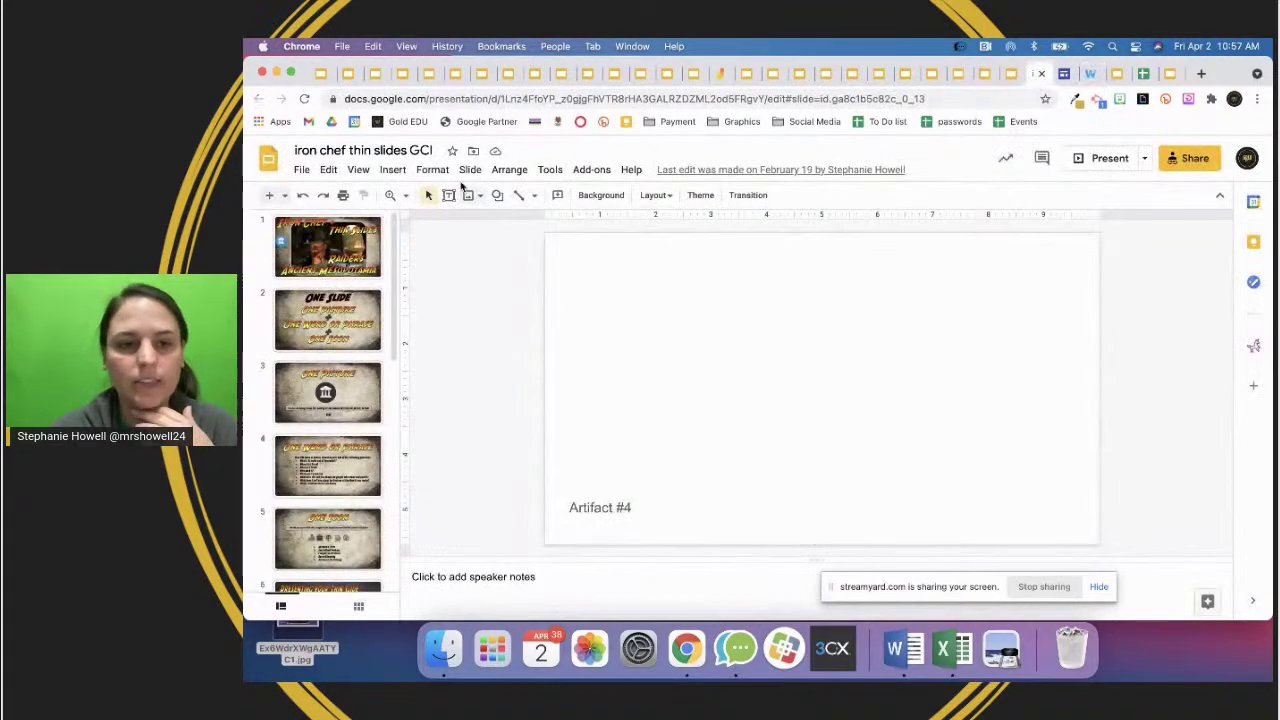
{"action": "left_click", "coordinate": [469, 170]}
{"action": "mouse_move", "coordinate": [393, 170]}
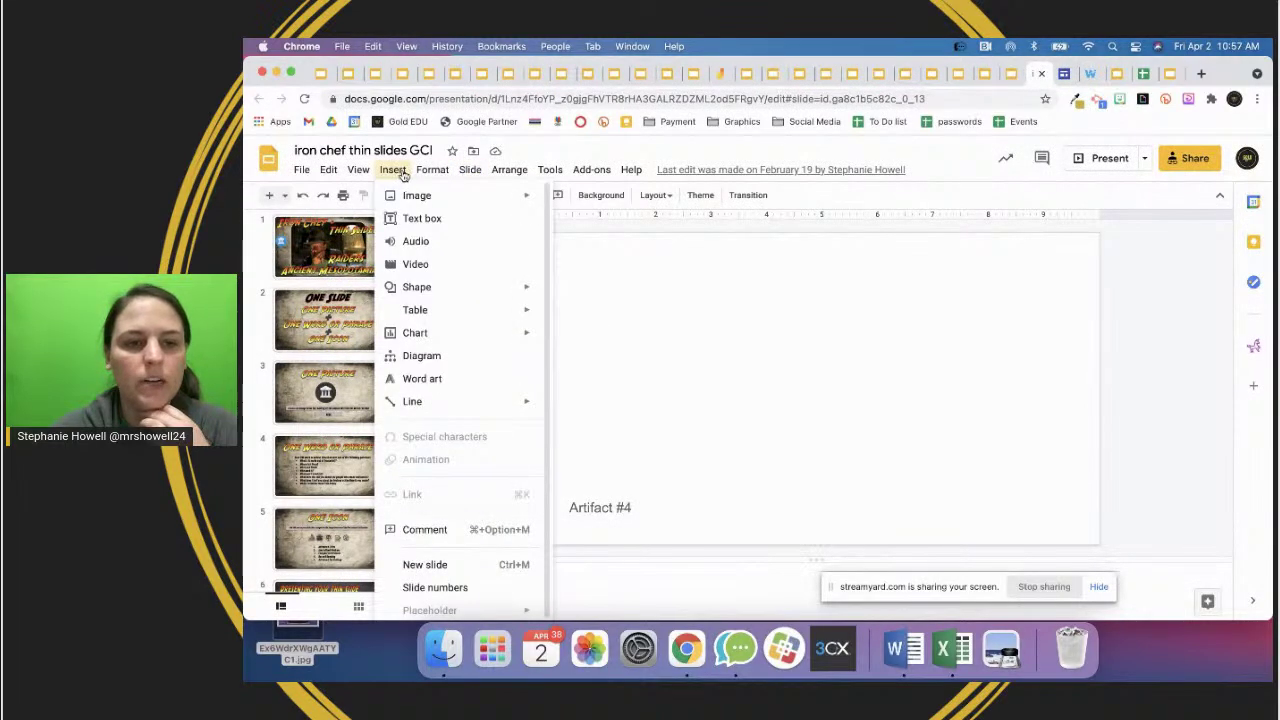
{"action": "mouse_move", "coordinate": [548, 171]}
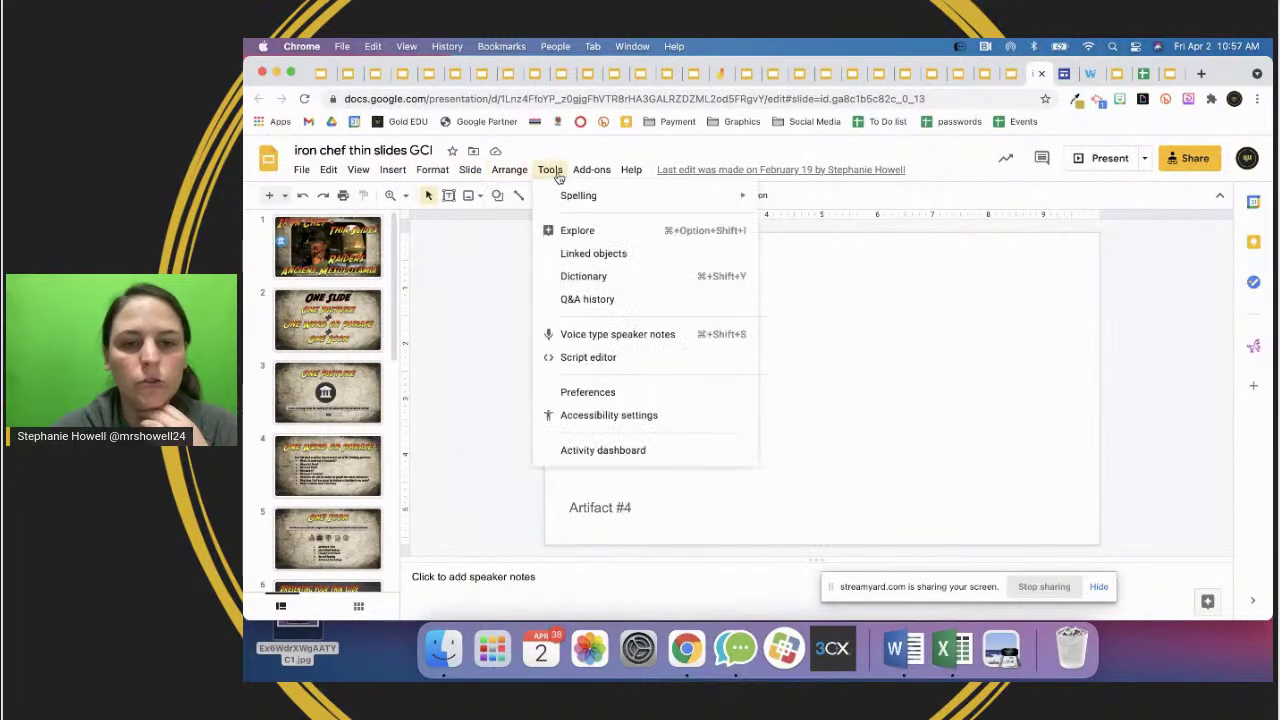
{"action": "left_click", "coordinate": [604, 335]}
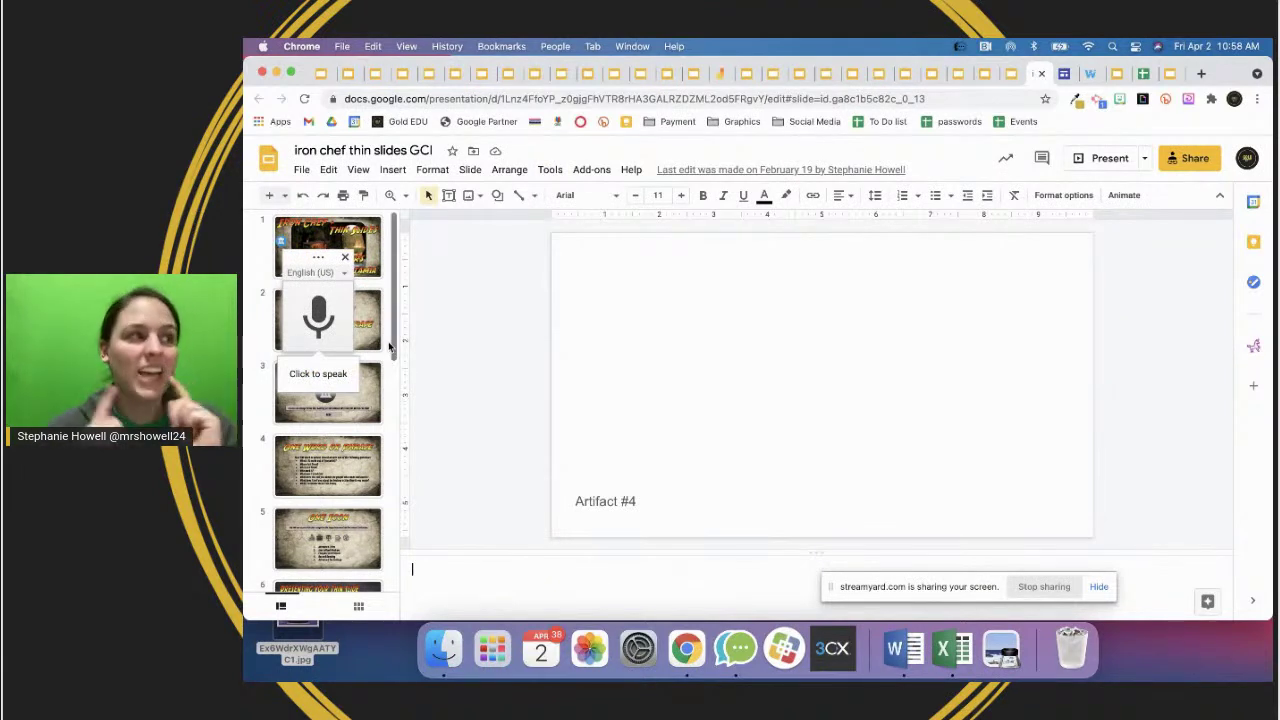
{"action": "left_click", "coordinate": [345, 257]}
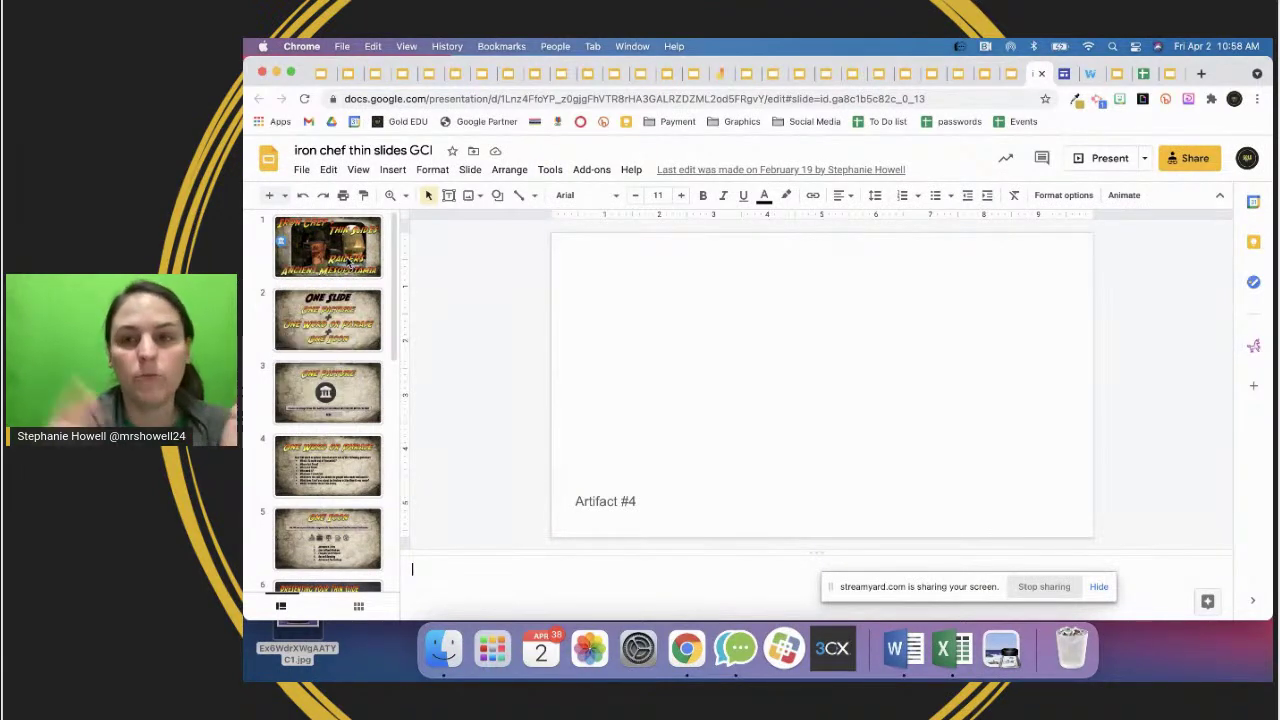
- Return to the Wakelet brainstorm and highlight ABC Stories, Emoji Stories, the photo meme idea and "But wait there's more" one by one
{"action": "left_click", "coordinate": [1092, 76]}
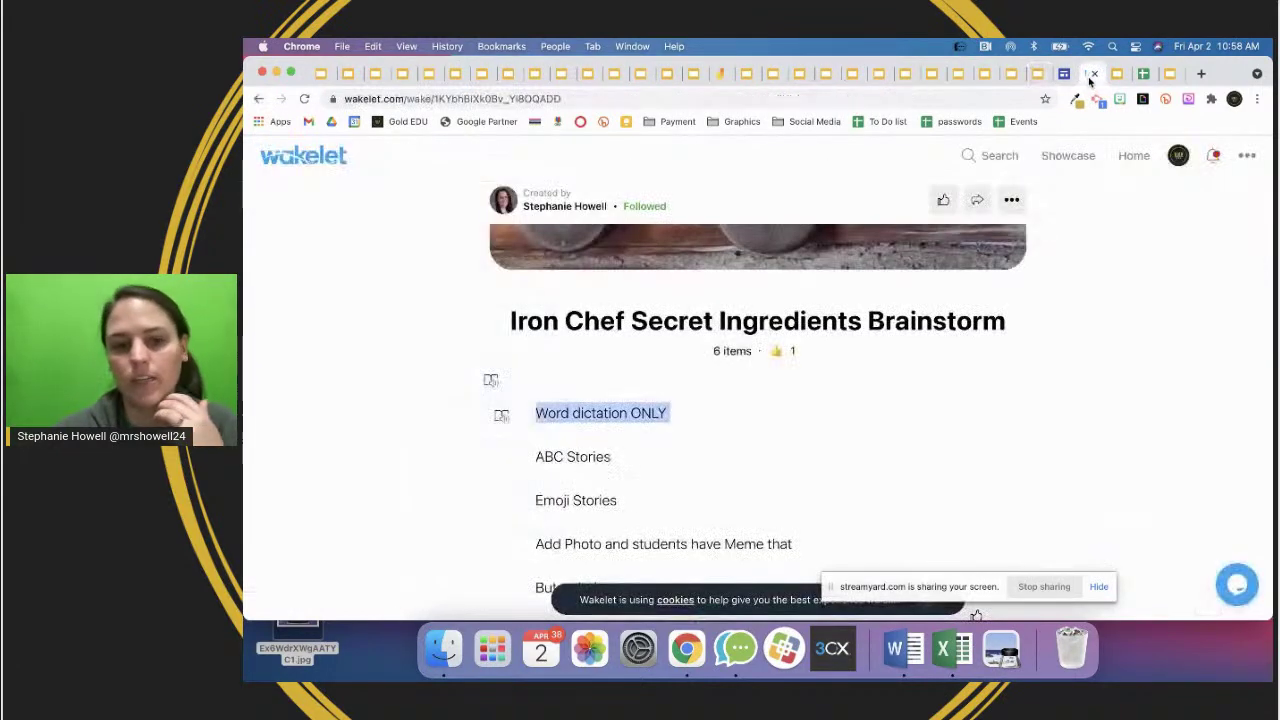
{"action": "scroll", "coordinate": [706, 491], "scroll_direction": "down", "scroll_amount": 2}
{"action": "triple_click", "coordinate": [603, 281]}
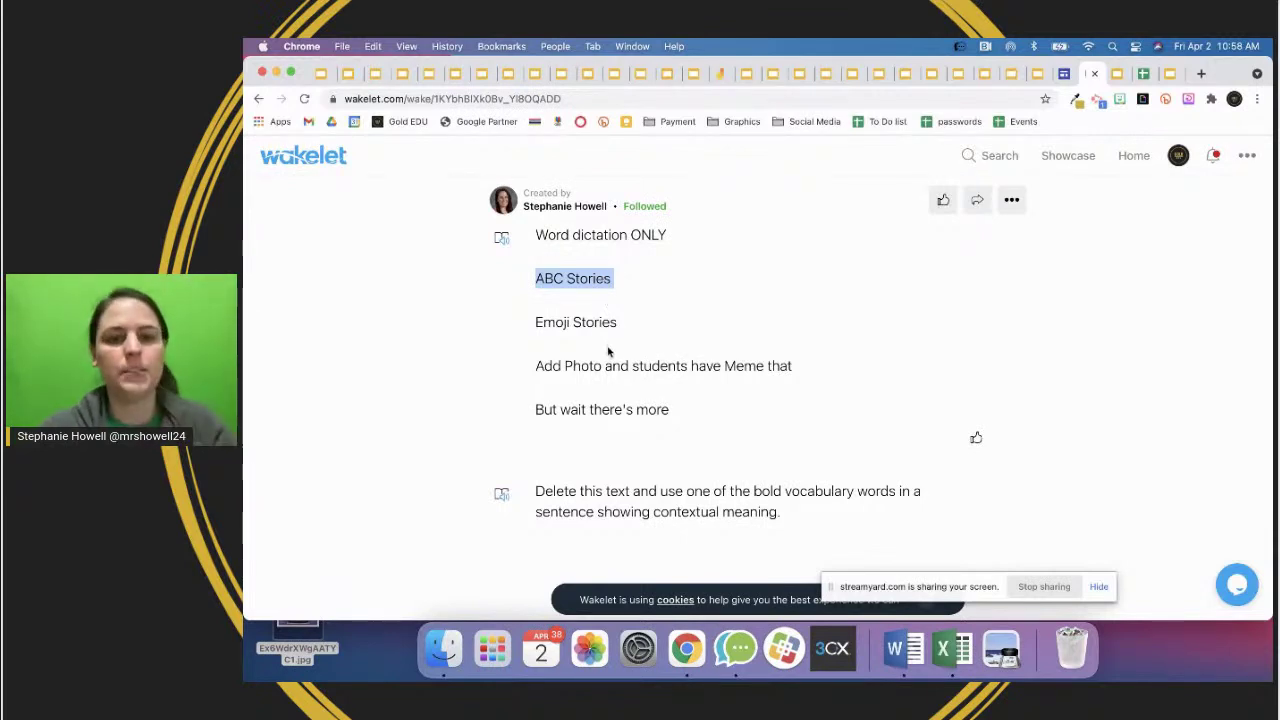
{"action": "triple_click", "coordinate": [598, 322]}
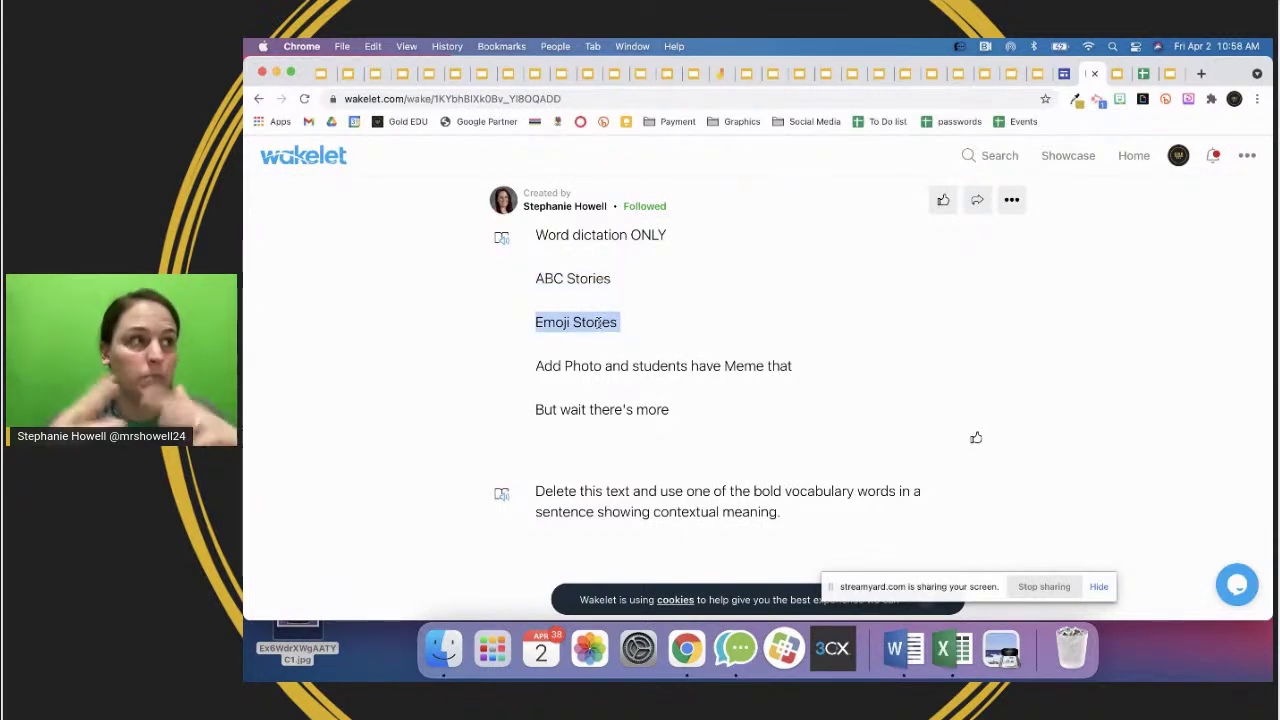
{"action": "triple_click", "coordinate": [612, 368]}
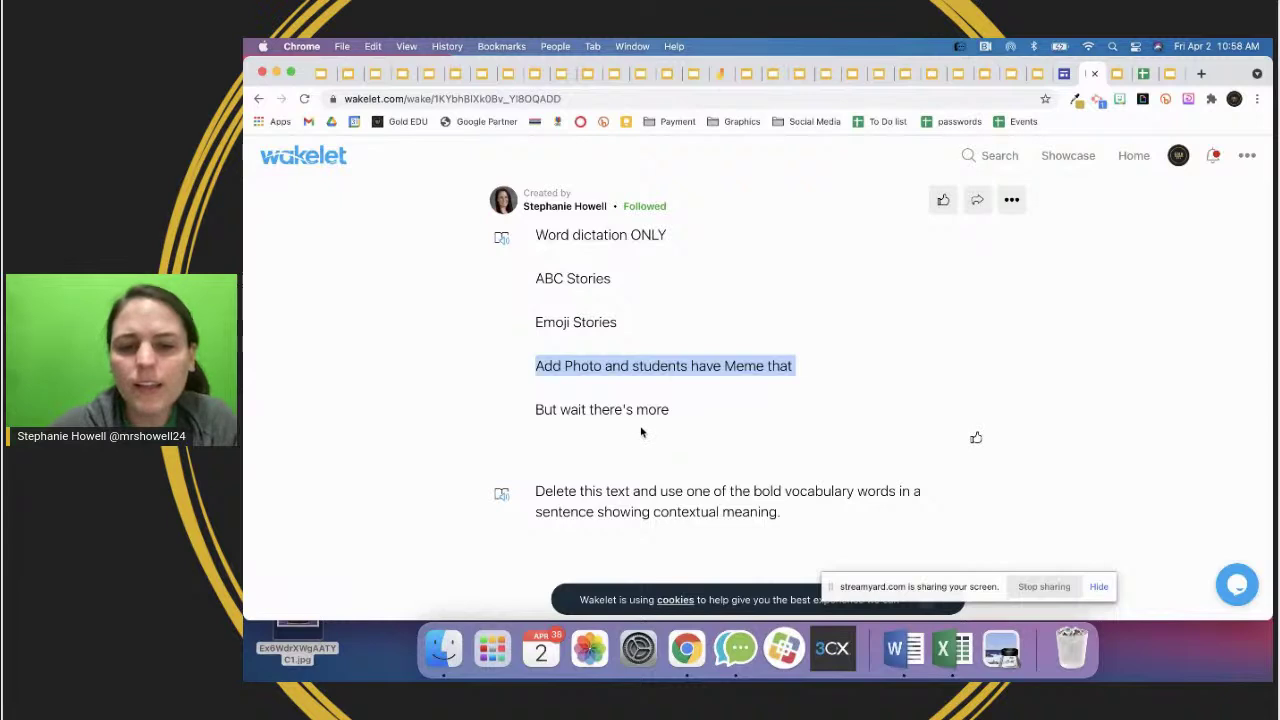
{"action": "triple_click", "coordinate": [633, 411]}
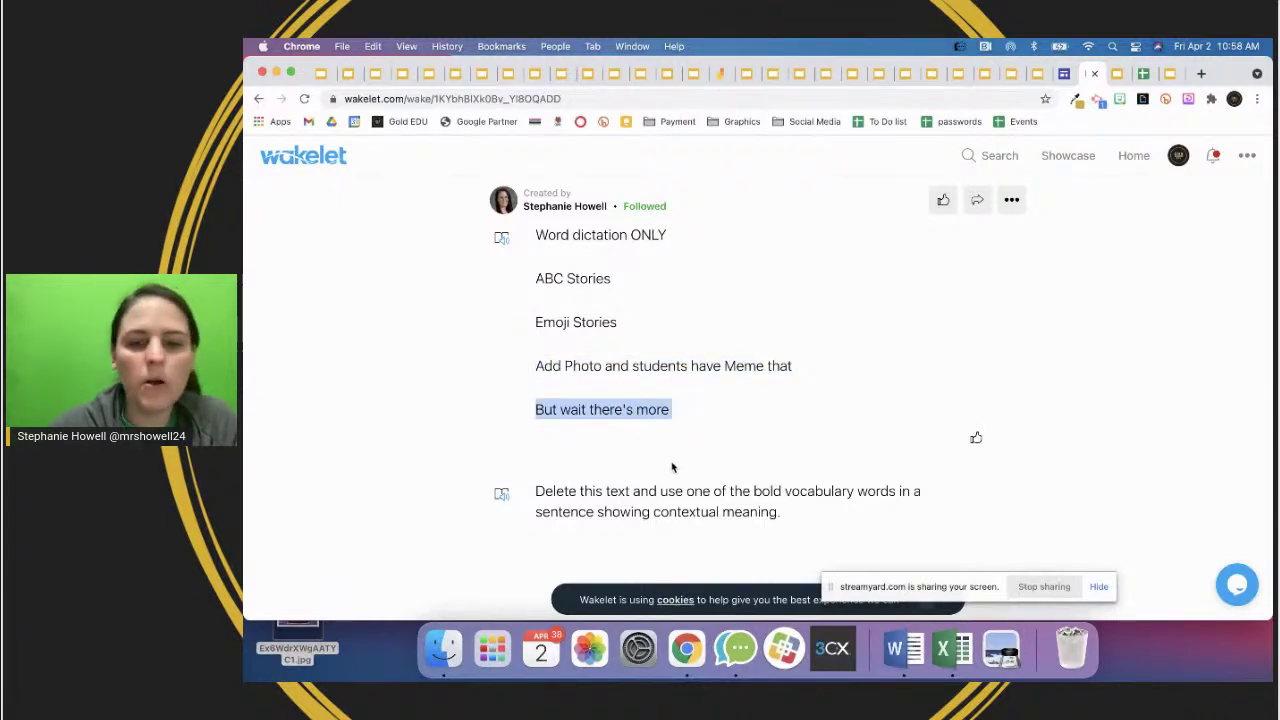
{"action": "left_click", "coordinate": [672, 467]}
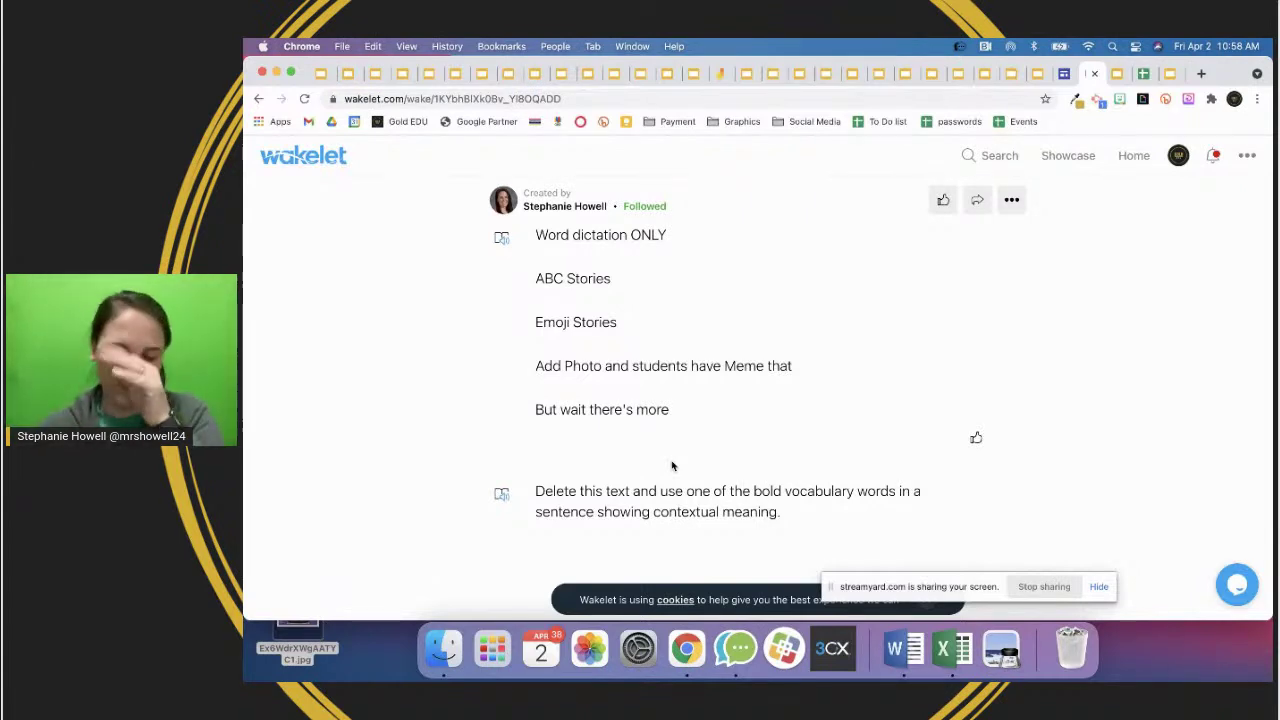
- Look through the remaining items of the Iron Chef Secret Ingredients Brainstorm collection and return to its cover image and title
{"action": "scroll", "coordinate": [672, 467], "scroll_direction": "down", "scroll_amount": 3}
{"action": "scroll", "coordinate": [690, 400], "scroll_direction": "down", "scroll_amount": 15}
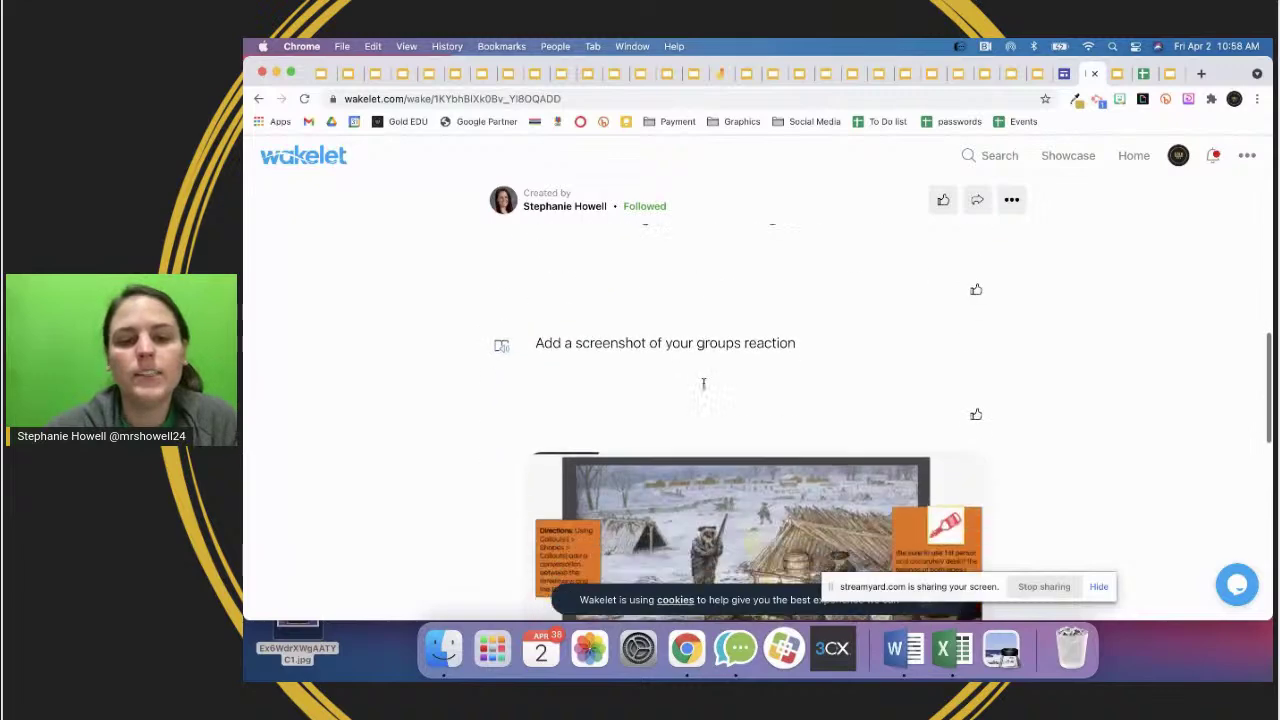
{"action": "scroll", "coordinate": [705, 390], "scroll_direction": "up", "scroll_amount": 15}
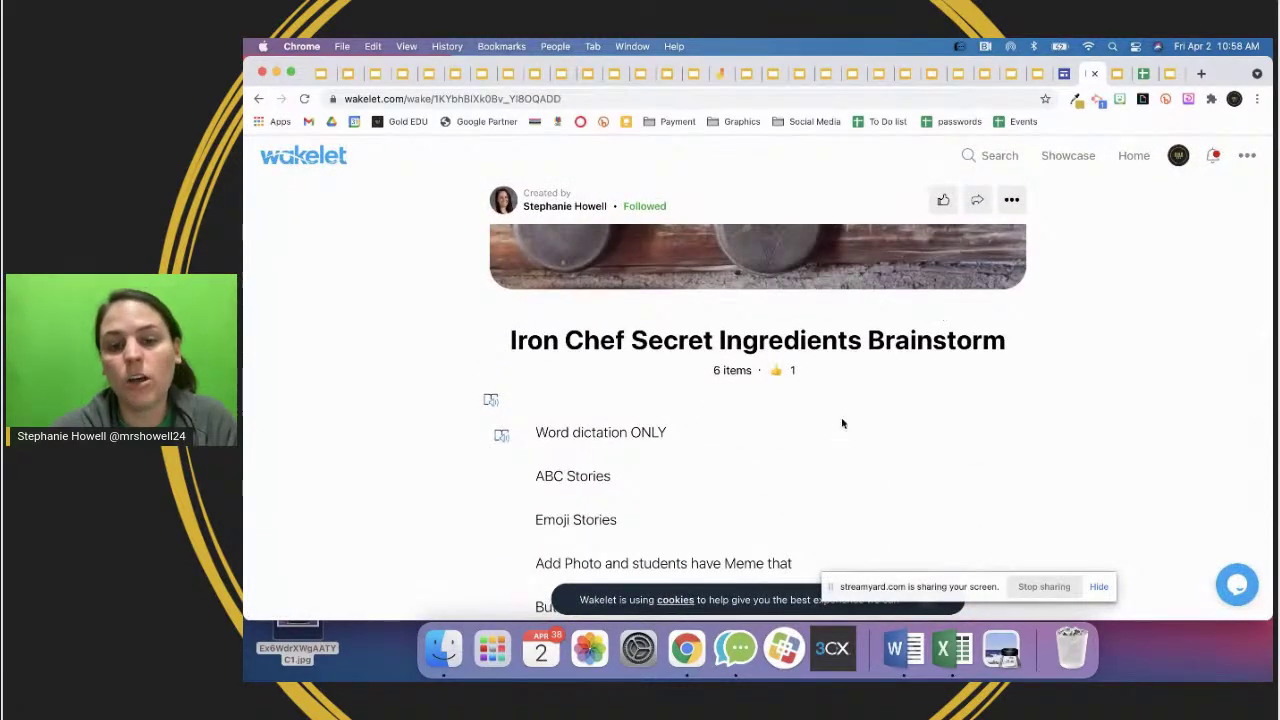
{"action": "scroll", "coordinate": [841, 417], "scroll_direction": "up", "scroll_amount": 5}
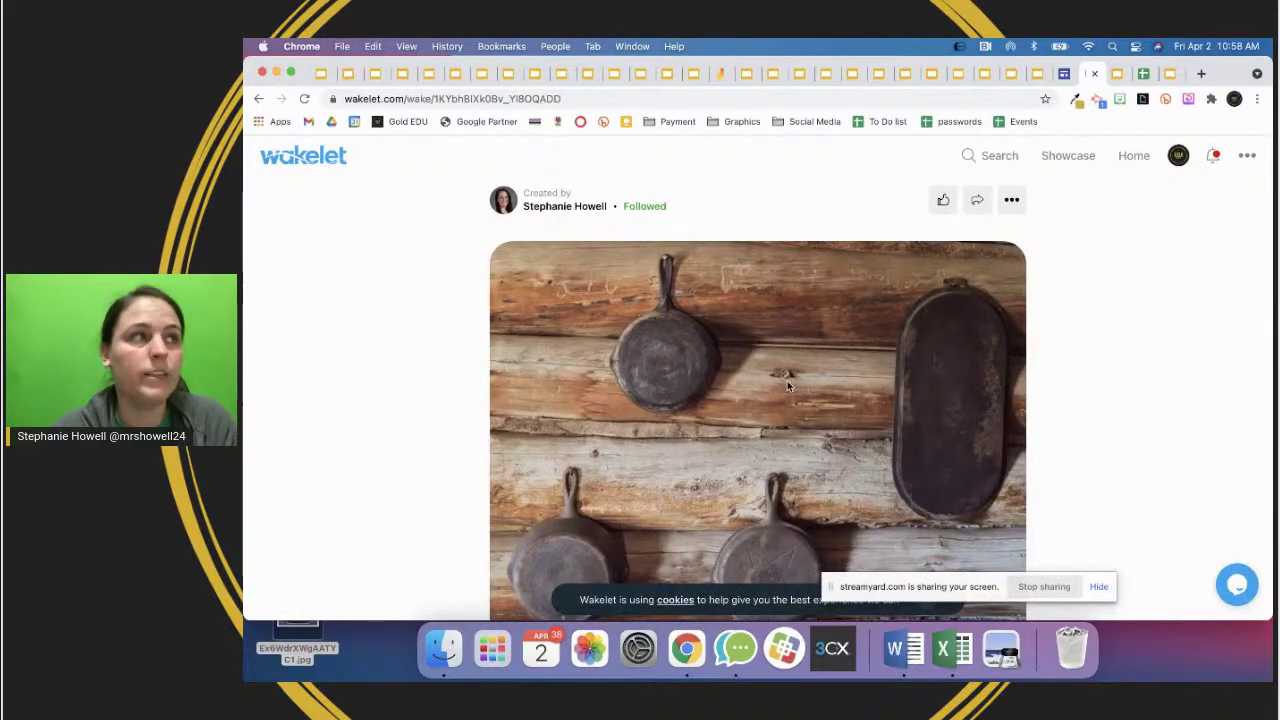
{"action": "scroll", "coordinate": [801, 329], "scroll_direction": "down", "scroll_amount": 3}
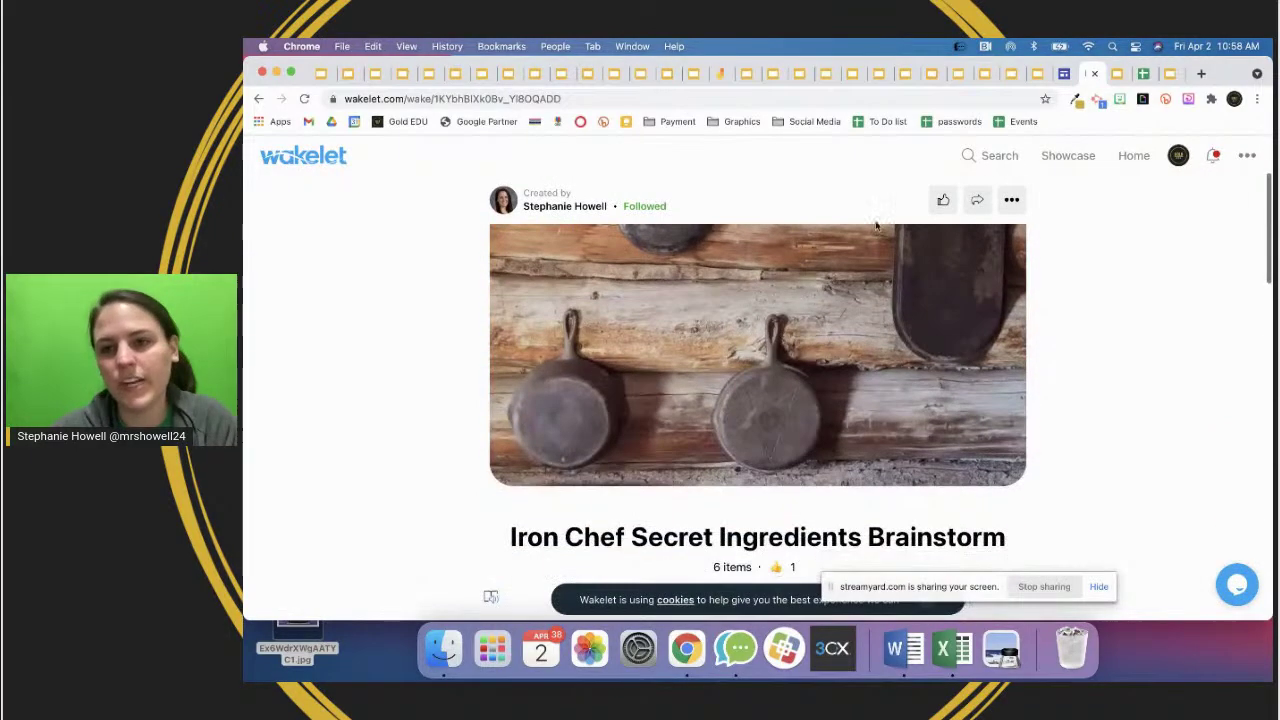
- Switch to the EduProtocol of the Week Iron Chef deck, view slide 2 and briefly open its second 4 Template link
{"action": "left_click", "coordinate": [1117, 75]}
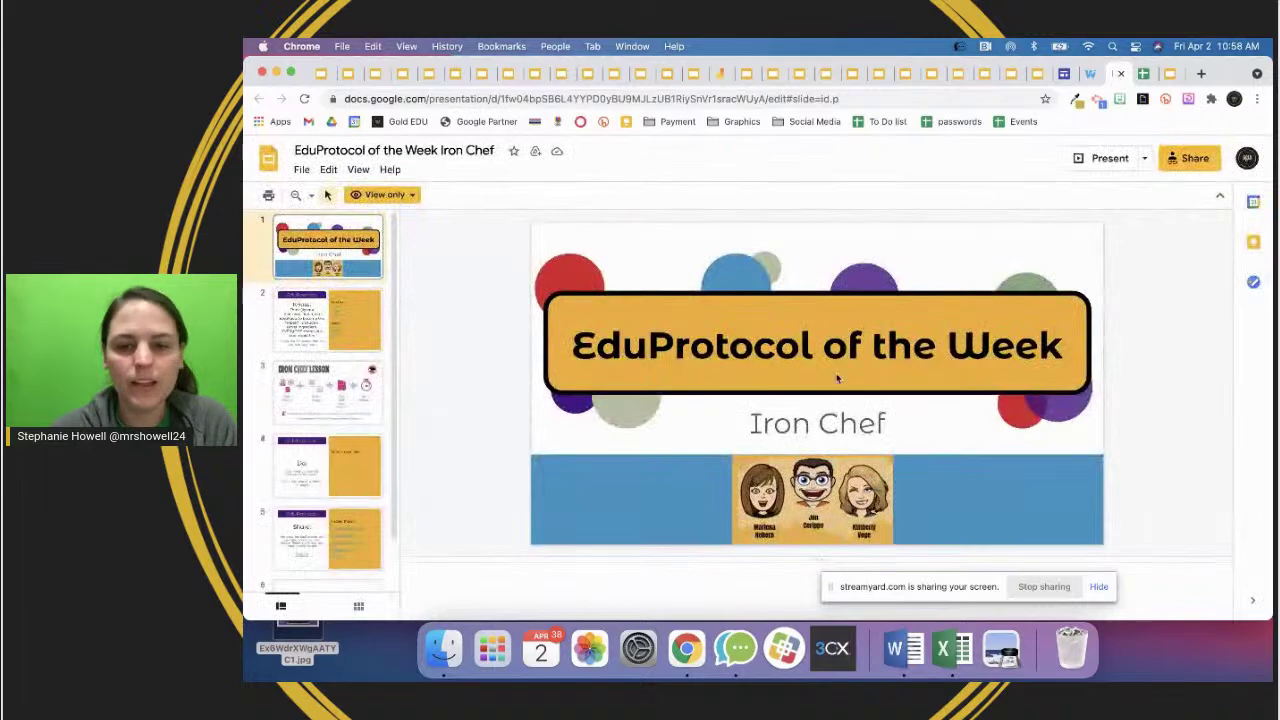
{"action": "left_click", "coordinate": [349, 330]}
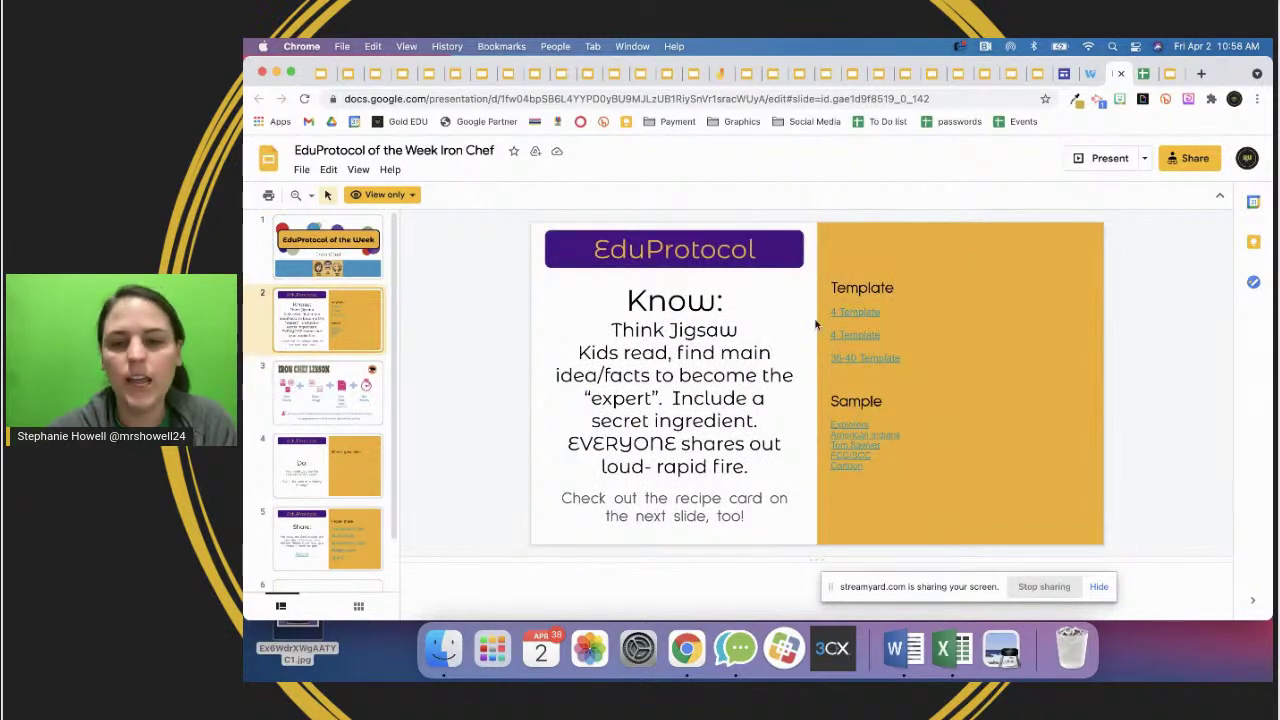
{"action": "left_click", "coordinate": [854, 312]}
{"action": "left_click", "coordinate": [857, 332]}
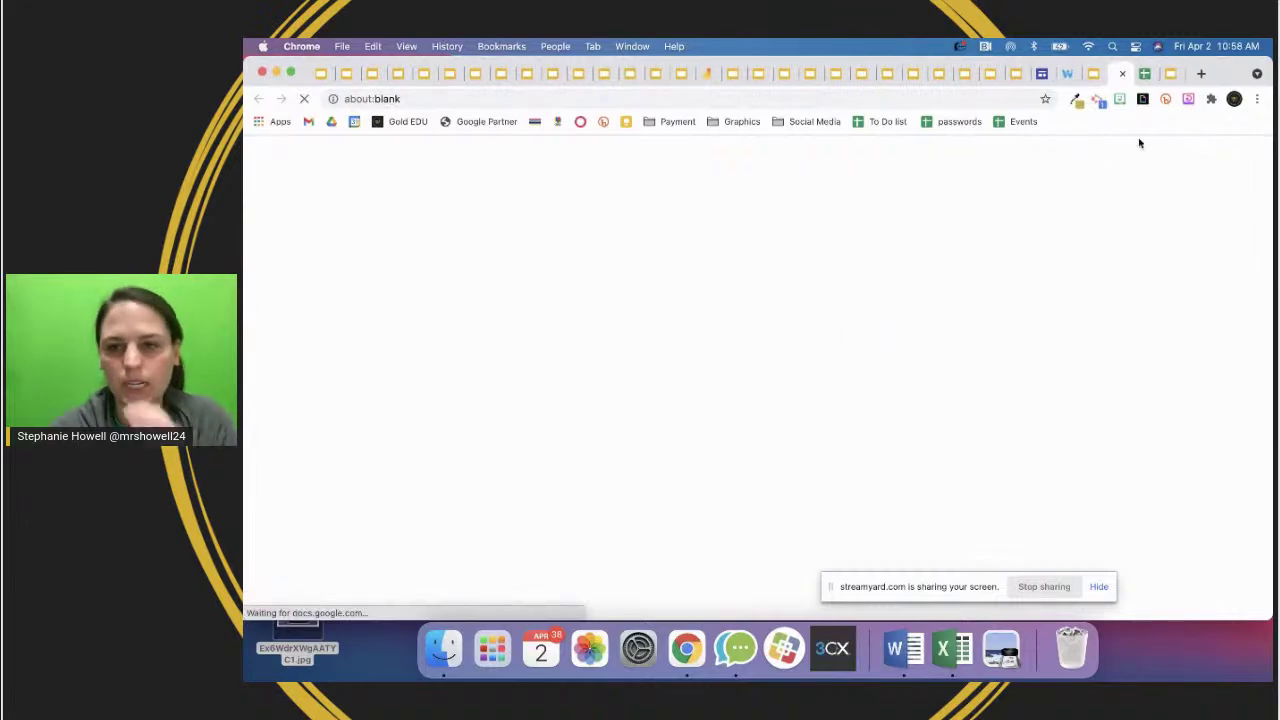
{"action": "left_click", "coordinate": [1122, 73]}
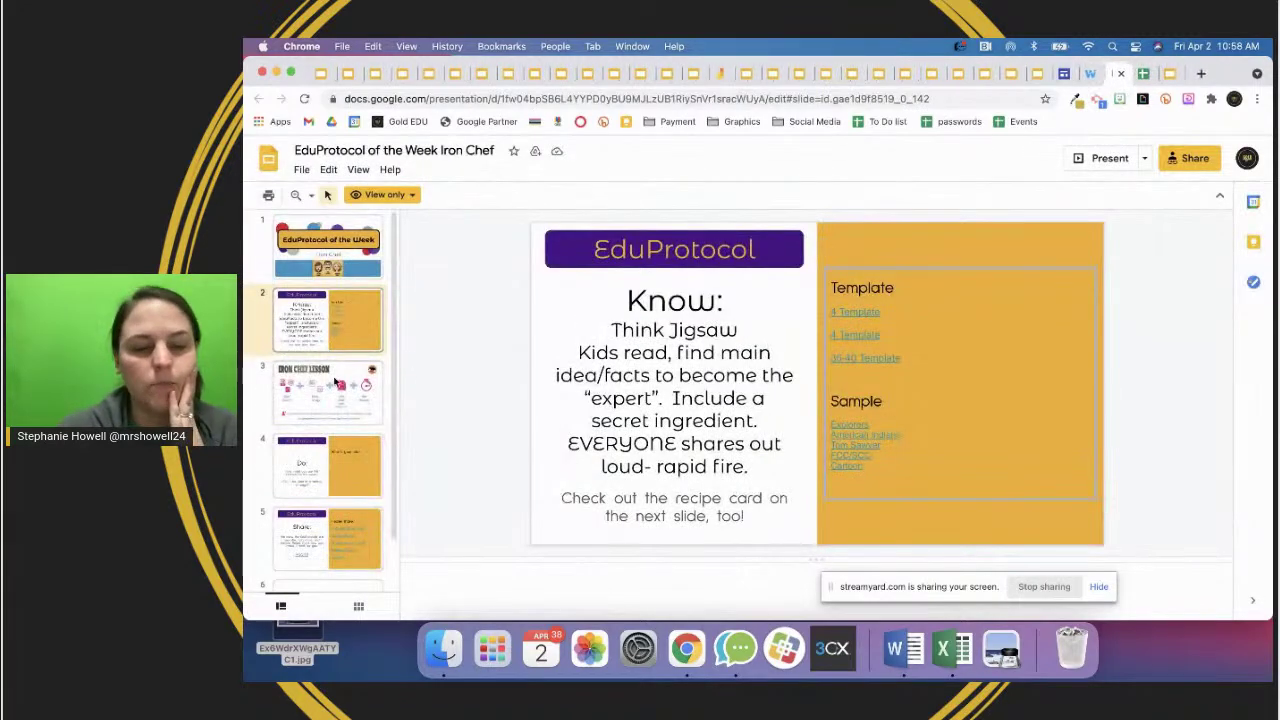
- Look through slides 3 to 5 of the deck, including the lesson recipe card and the Share slide's links
{"action": "left_click", "coordinate": [296, 383]}
{"action": "left_click", "coordinate": [316, 477]}
{"action": "left_click", "coordinate": [306, 561]}
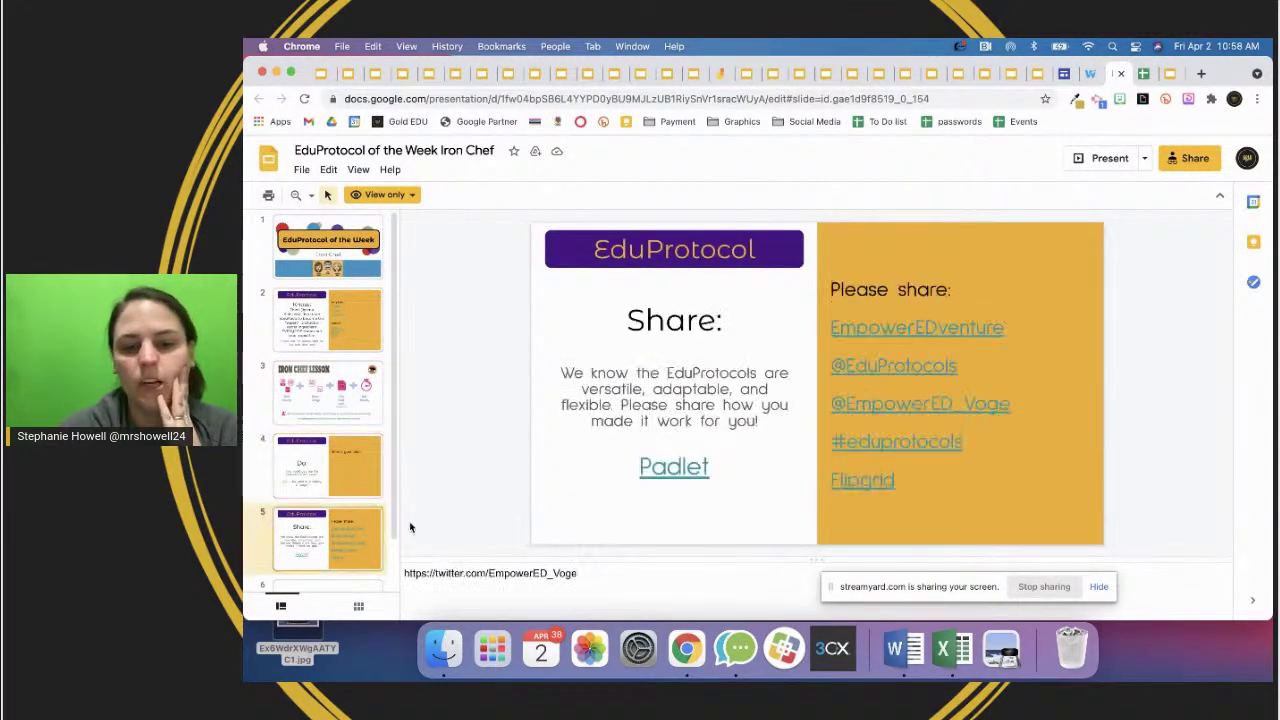
{"action": "key", "text": "Down"}
{"action": "left_click", "coordinate": [316, 491]}
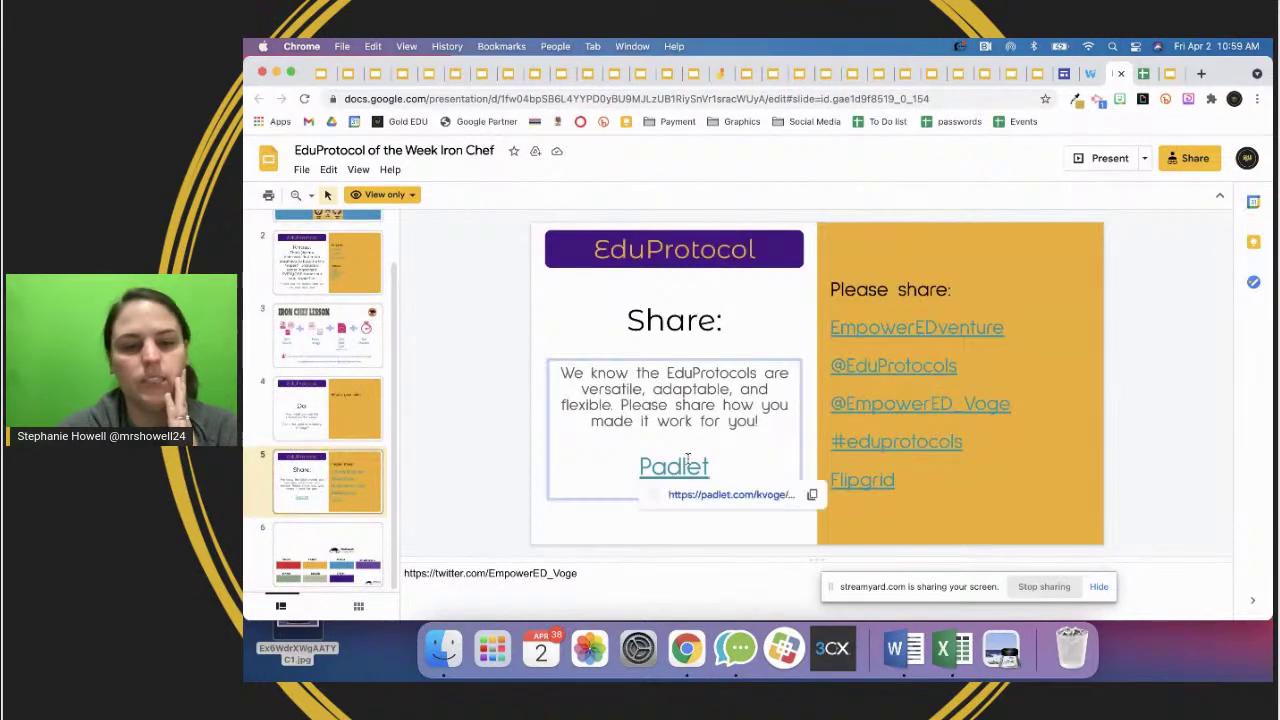
- Revisit the FDS File & Link Generator sheet and the iron chef Groups deck, and commit the Group 6 entry in cell A7
{"action": "left_click", "coordinate": [1147, 74]}
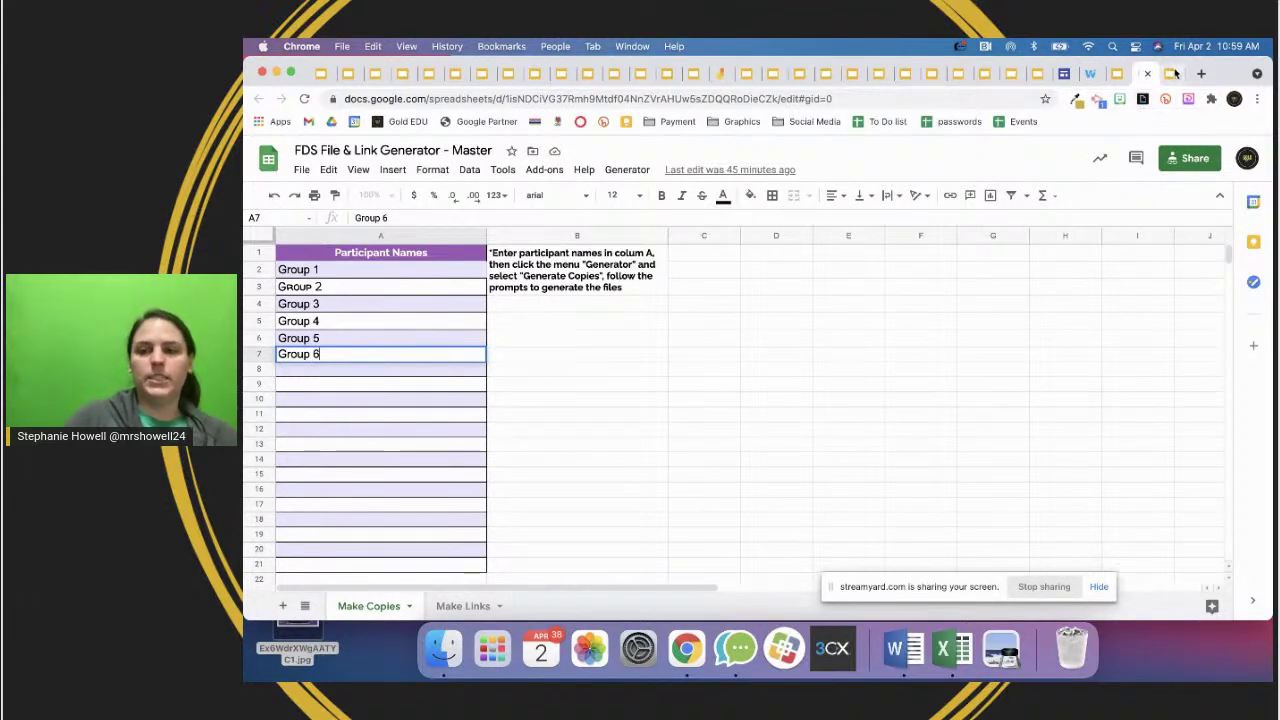
{"action": "left_click", "coordinate": [1174, 74]}
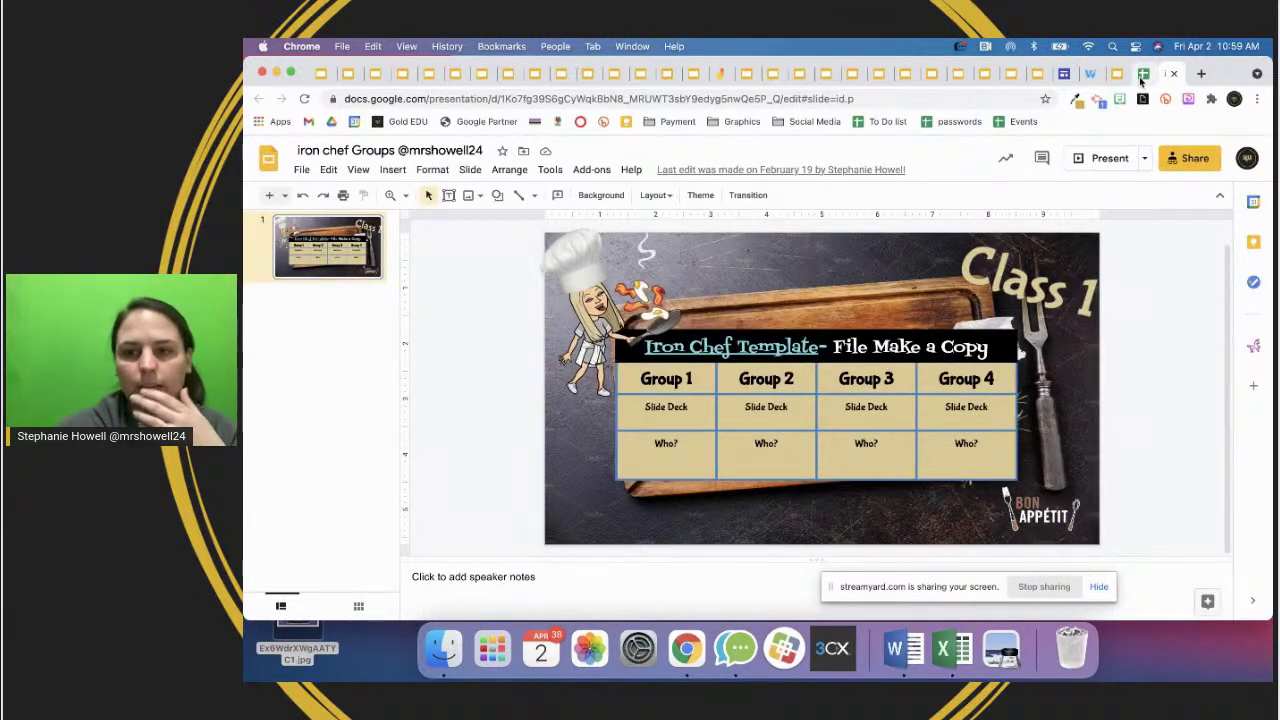
{"action": "left_click", "coordinate": [1143, 75]}
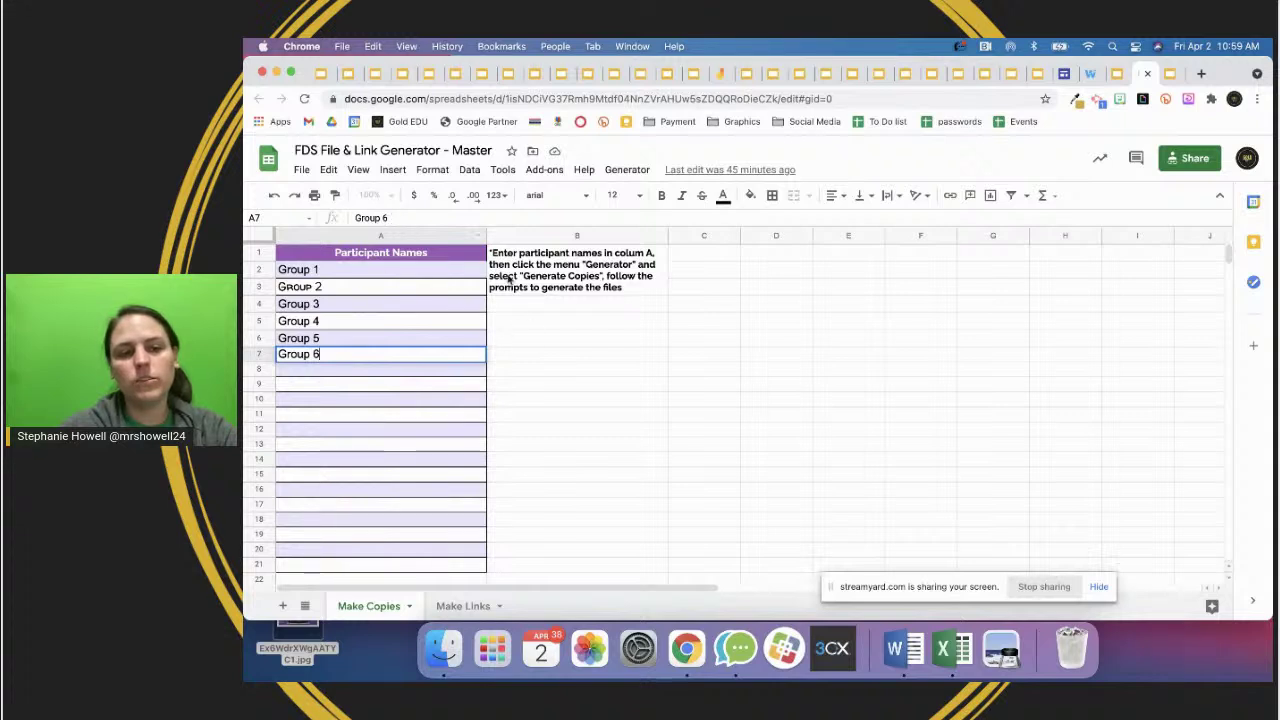
{"action": "left_click", "coordinate": [452, 369]}
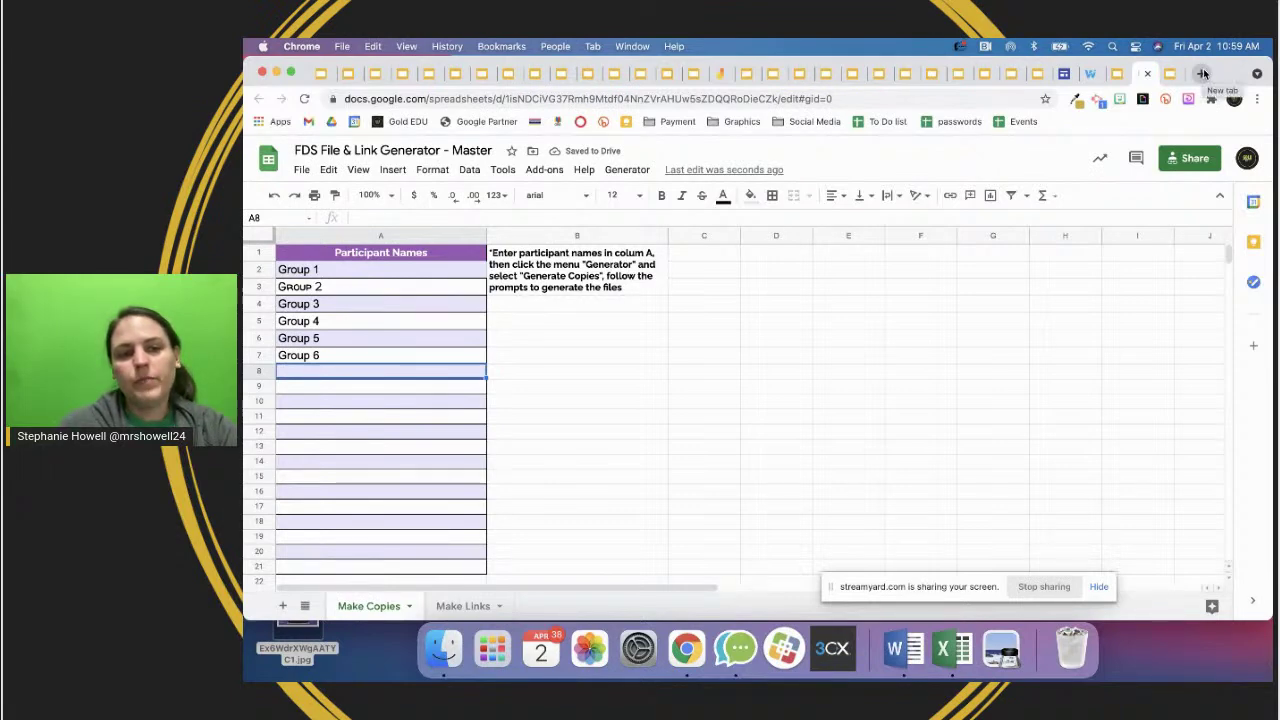
- Look through the open sample decks, from the resources slide and Egypt Nile River aquarium to Goonies and Root Words Iron Chef PAN
{"action": "left_click", "coordinate": [320, 76]}
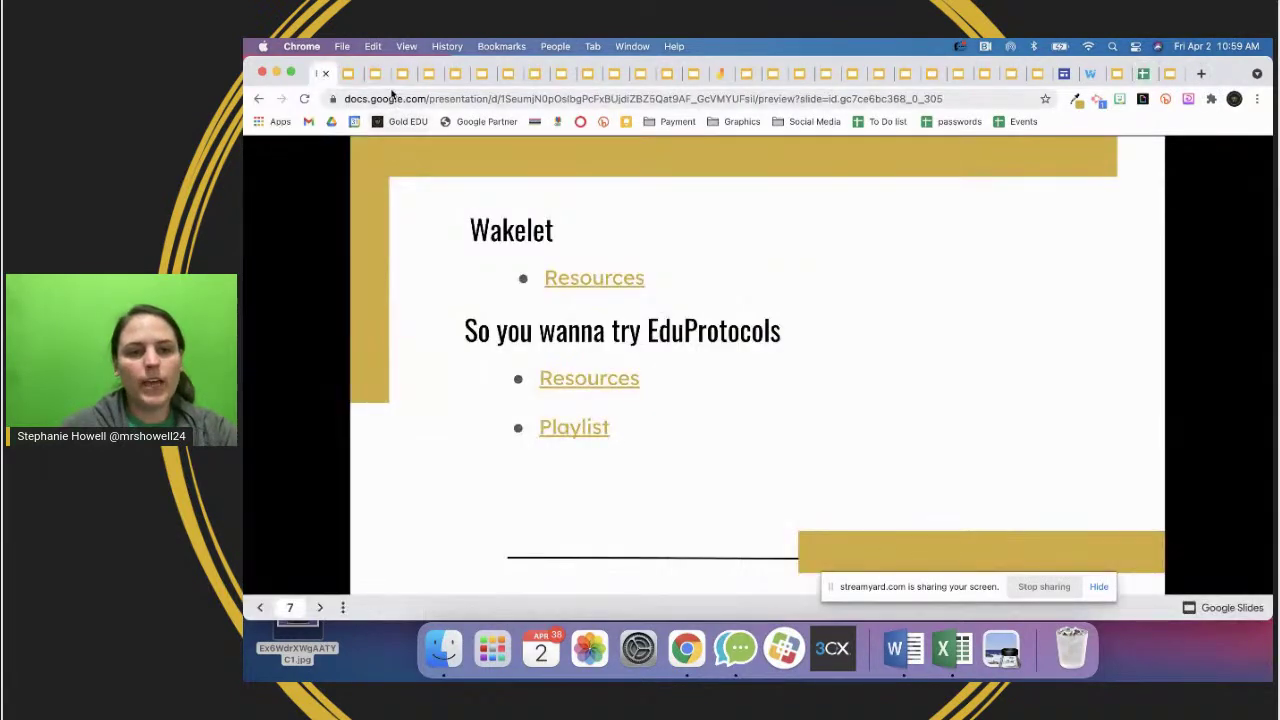
{"action": "left_click", "coordinate": [375, 74]}
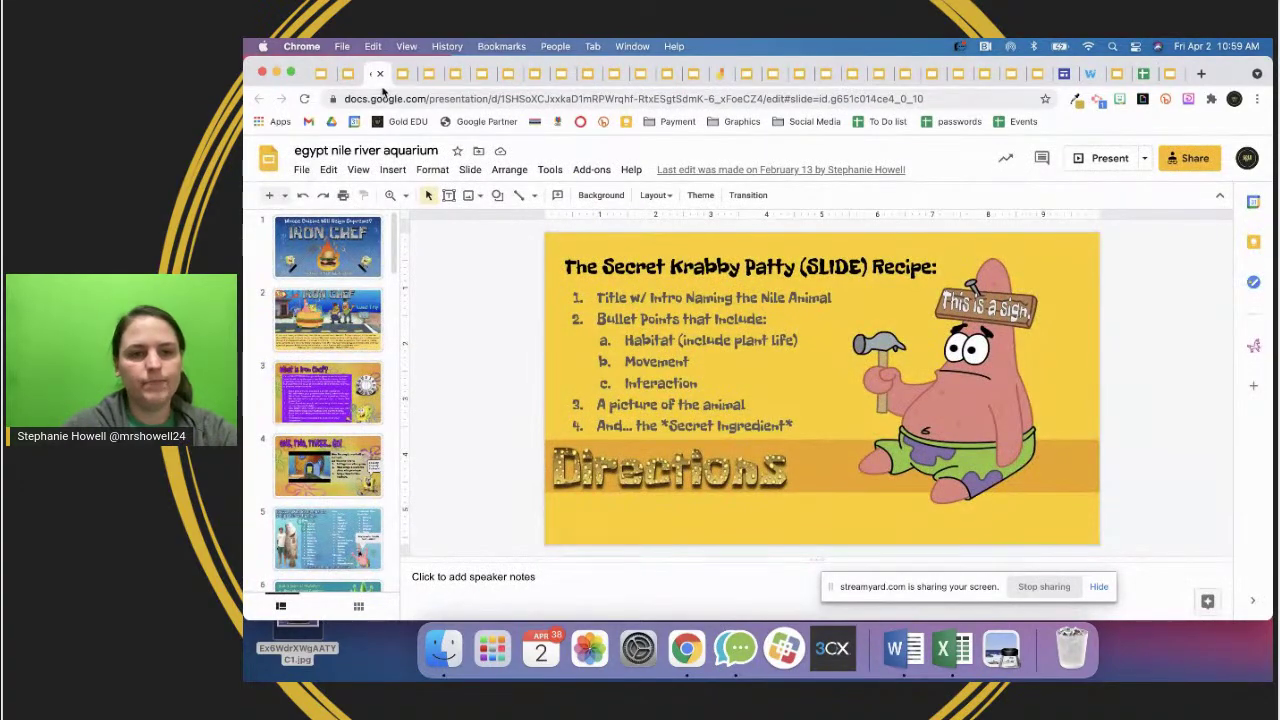
{"action": "left_click", "coordinate": [402, 74]}
{"action": "left_click", "coordinate": [484, 74]}
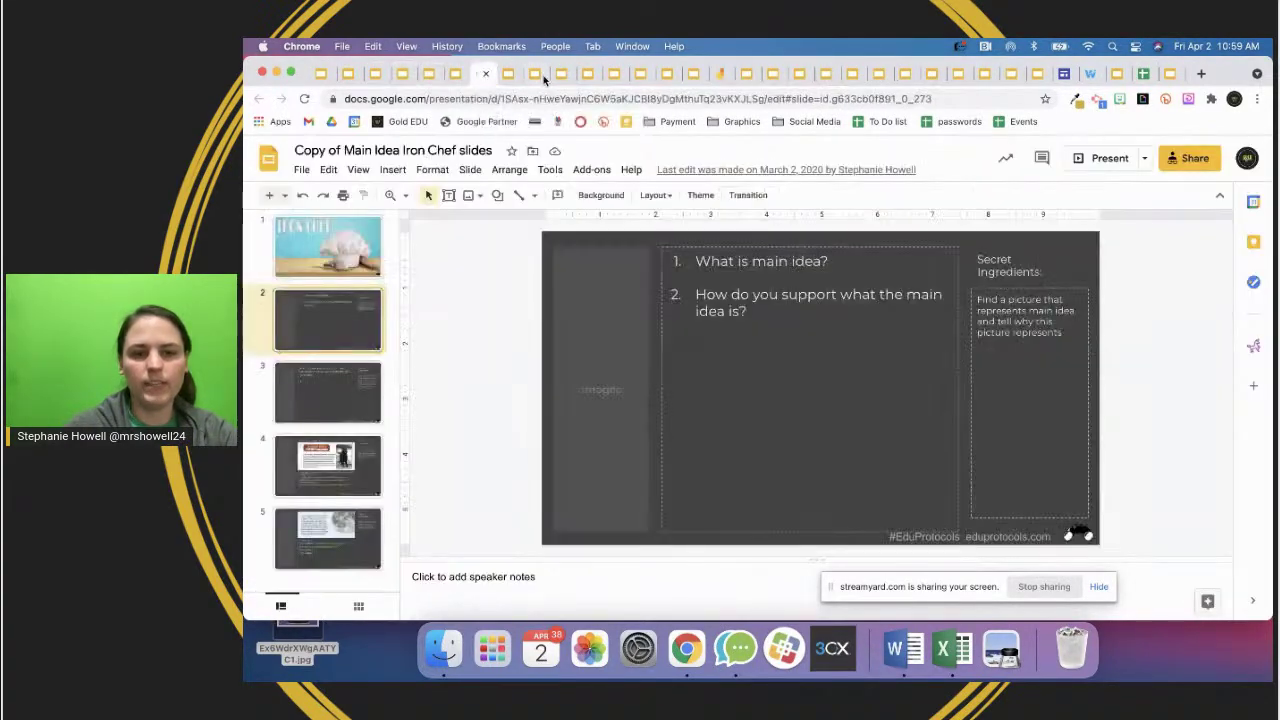
{"action": "left_click", "coordinate": [536, 76]}
{"action": "left_click", "coordinate": [616, 74]}
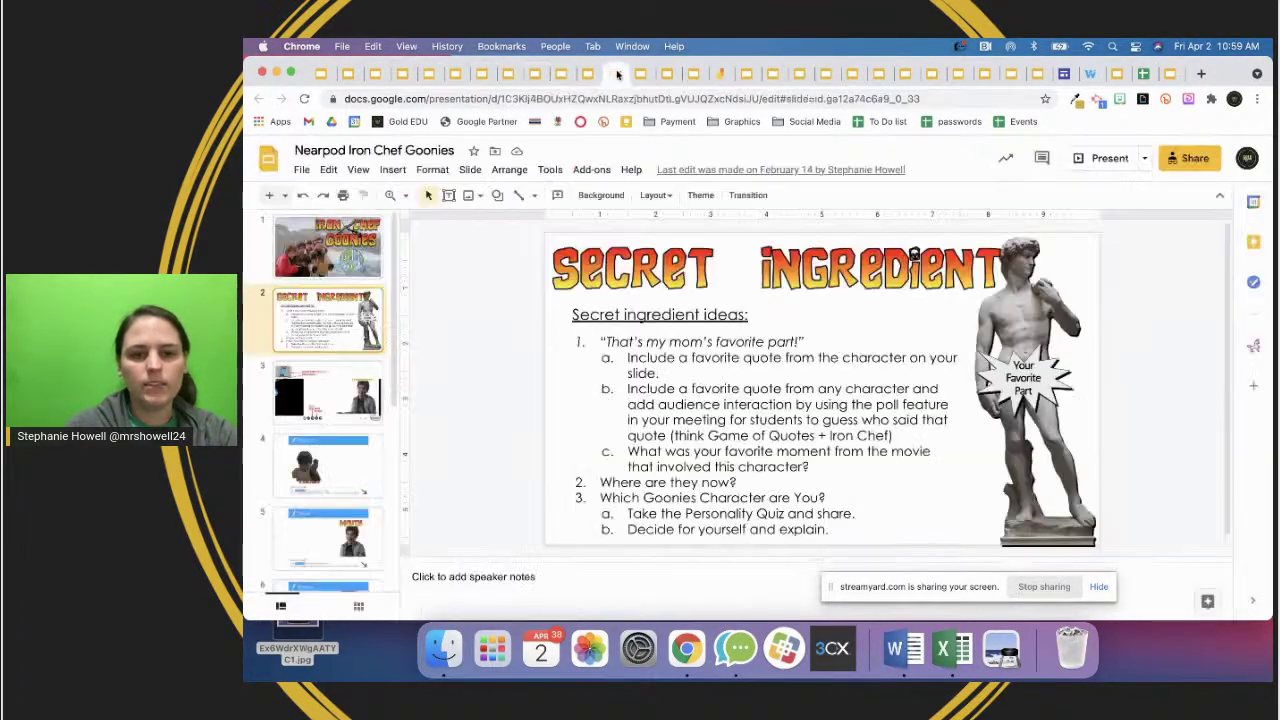
{"action": "left_click", "coordinate": [668, 74]}
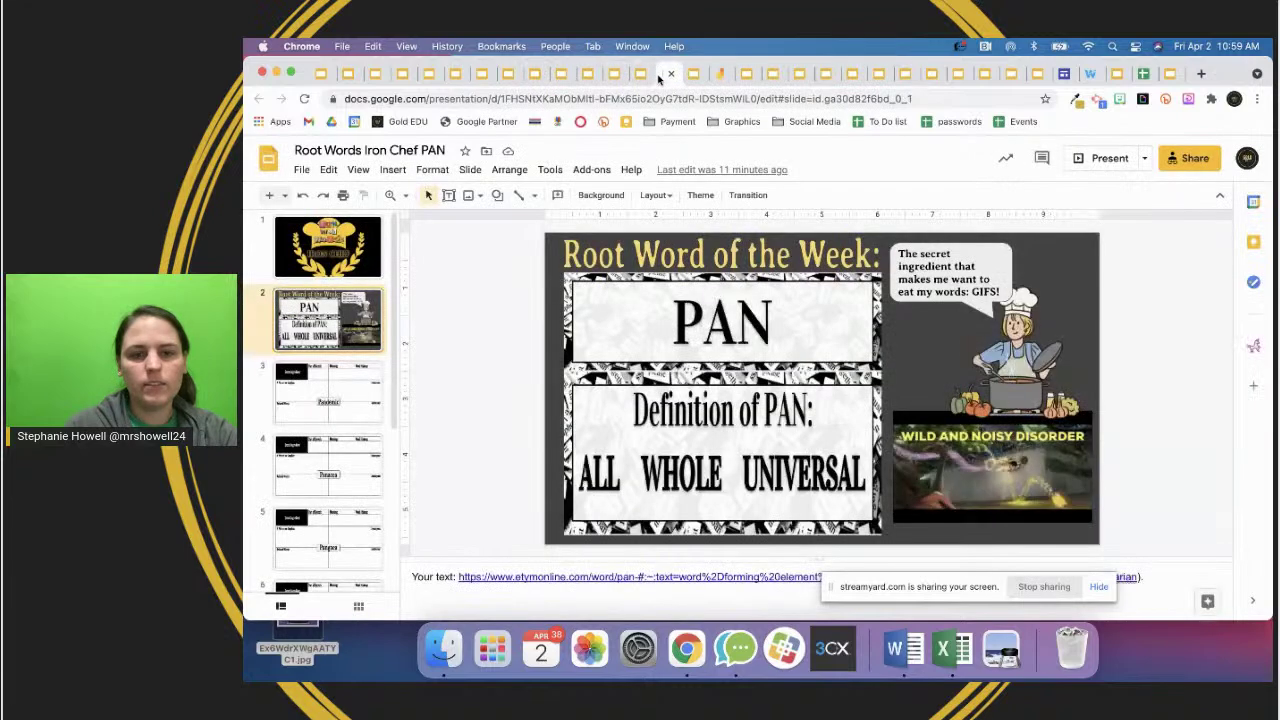
- Try to copy the entire Root Words Iron Chef PAN presentation, leaving the default name and folder in place after browsing the destination folders
{"action": "left_click", "coordinate": [301, 170]}
{"action": "mouse_move", "coordinate": [345, 299]}
{"action": "left_click", "coordinate": [503, 303]}
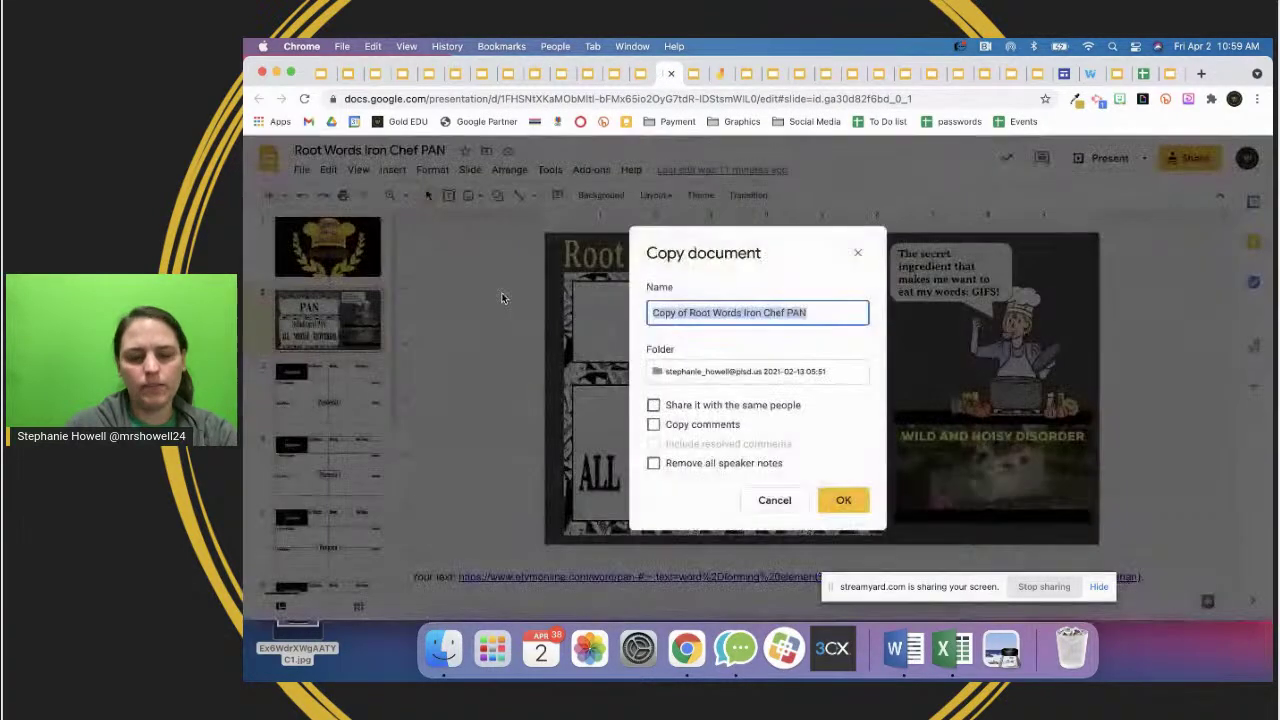
{"action": "left_click", "coordinate": [676, 372]}
{"action": "left_click", "coordinate": [661, 409]}
{"action": "left_click", "coordinate": [661, 409]}
{"action": "left_click", "coordinate": [661, 409]}
{"action": "left_click", "coordinate": [661, 409]}
{"action": "left_click", "coordinate": [661, 409]}
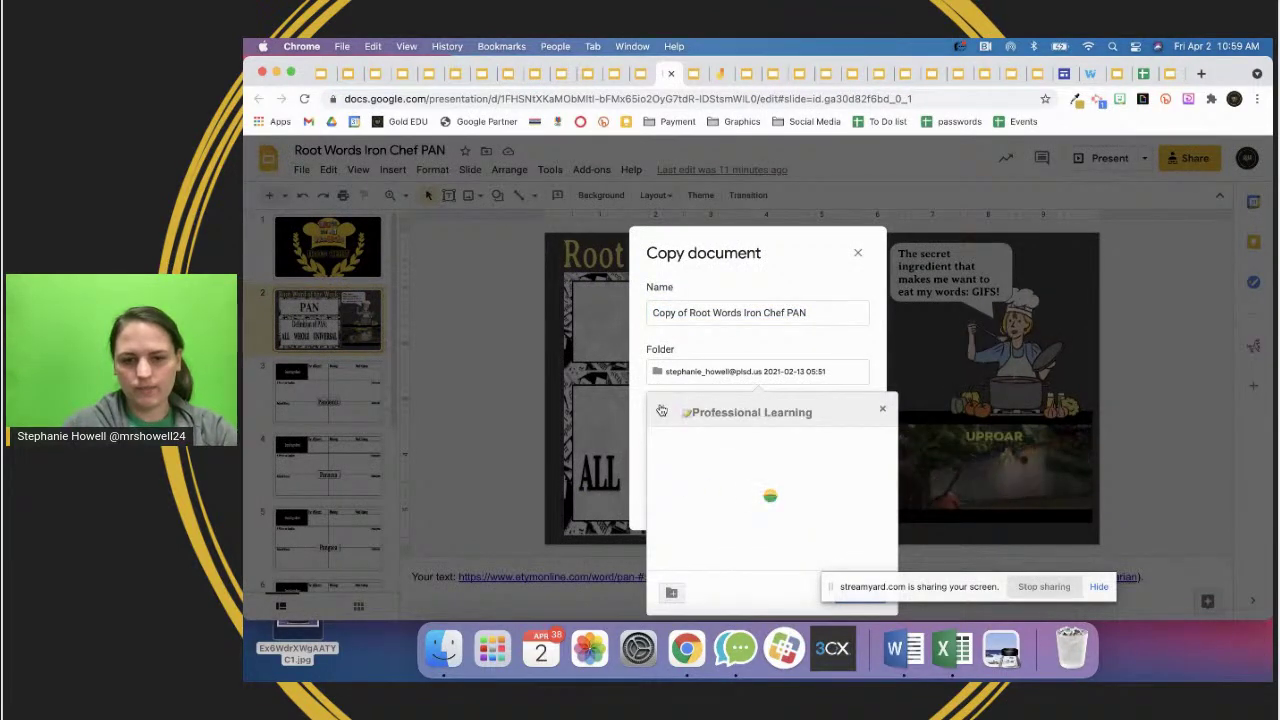
{"action": "left_click", "coordinate": [661, 409]}
{"action": "left_click", "coordinate": [661, 409]}
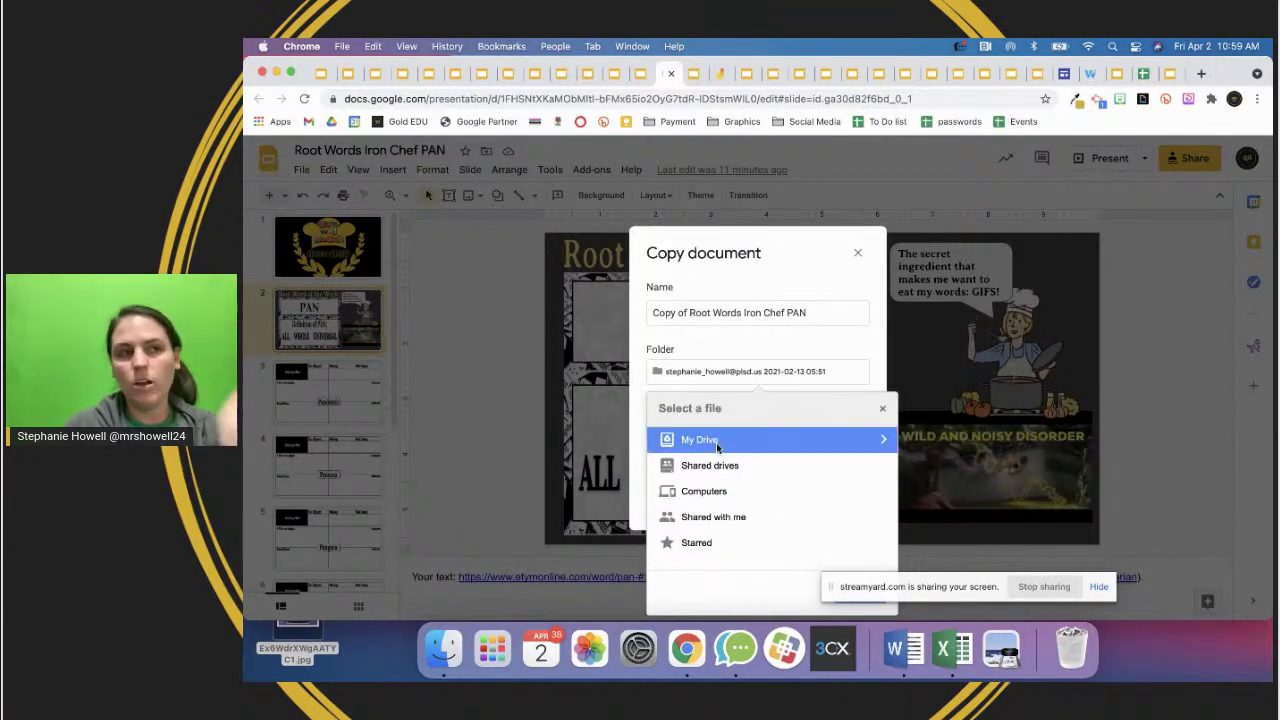
{"action": "key", "text": "Escape"}
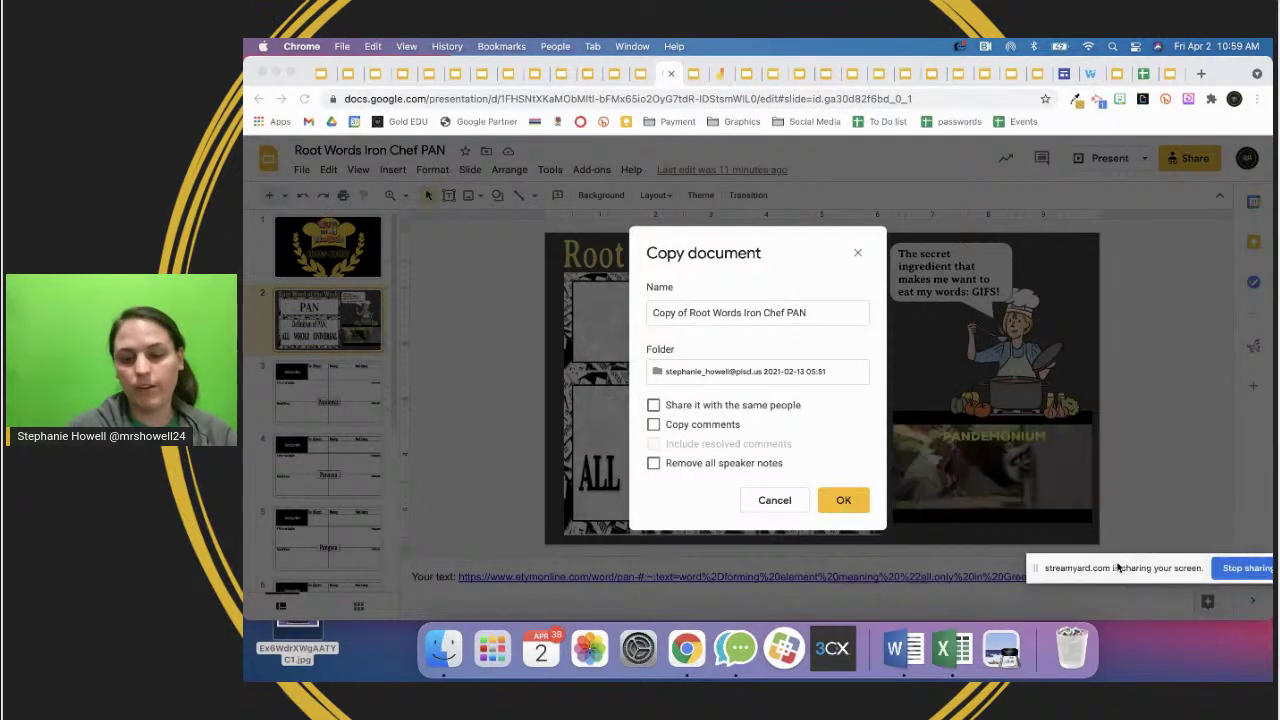
{"action": "left_click", "coordinate": [838, 505]}
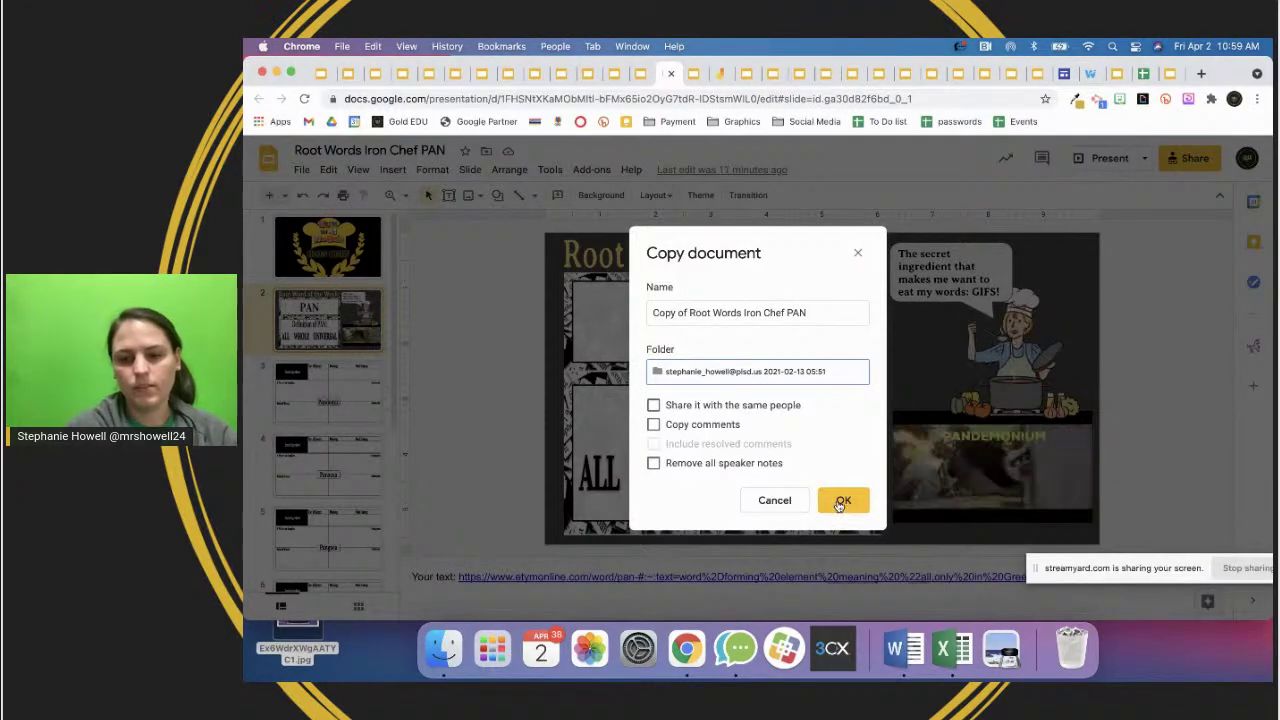
- Hide the screen-sharing notice, close the failed copy's page and return to the Root Words Iron Chef PAN deck
{"action": "left_click_drag", "start_coordinate": [1106, 569], "coordinate": [923, 574]}
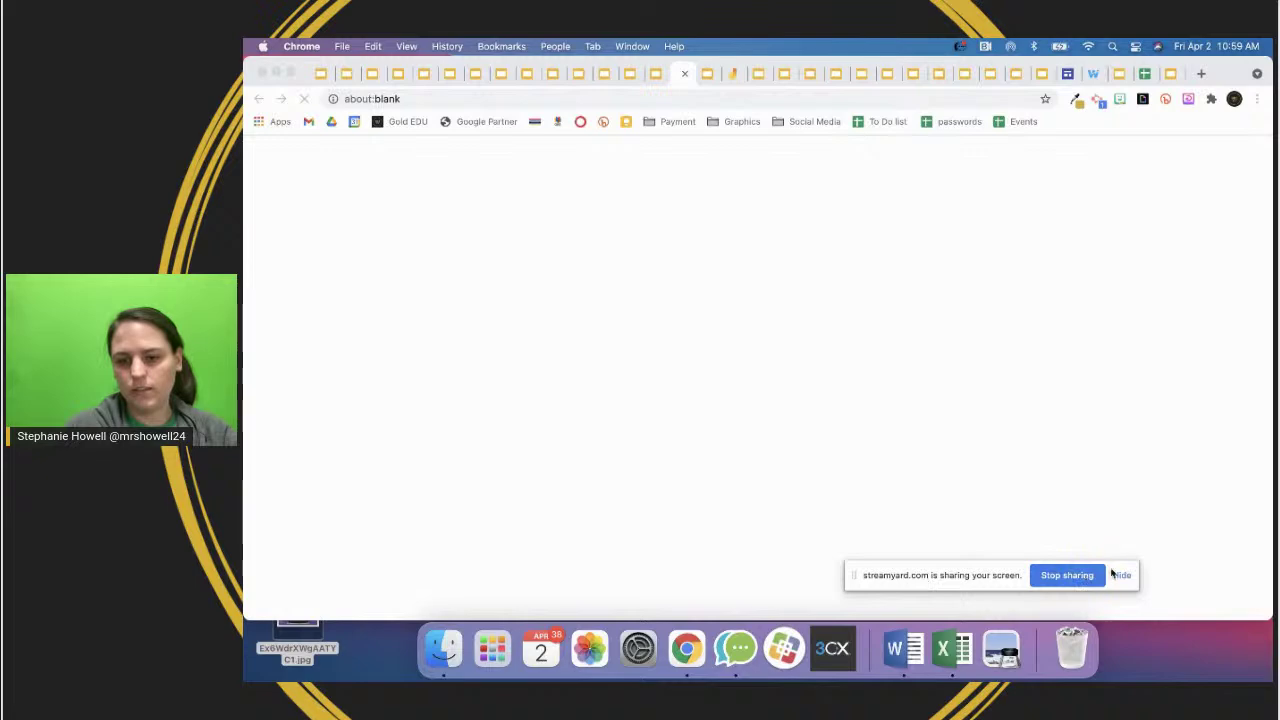
{"action": "left_click", "coordinate": [1120, 576]}
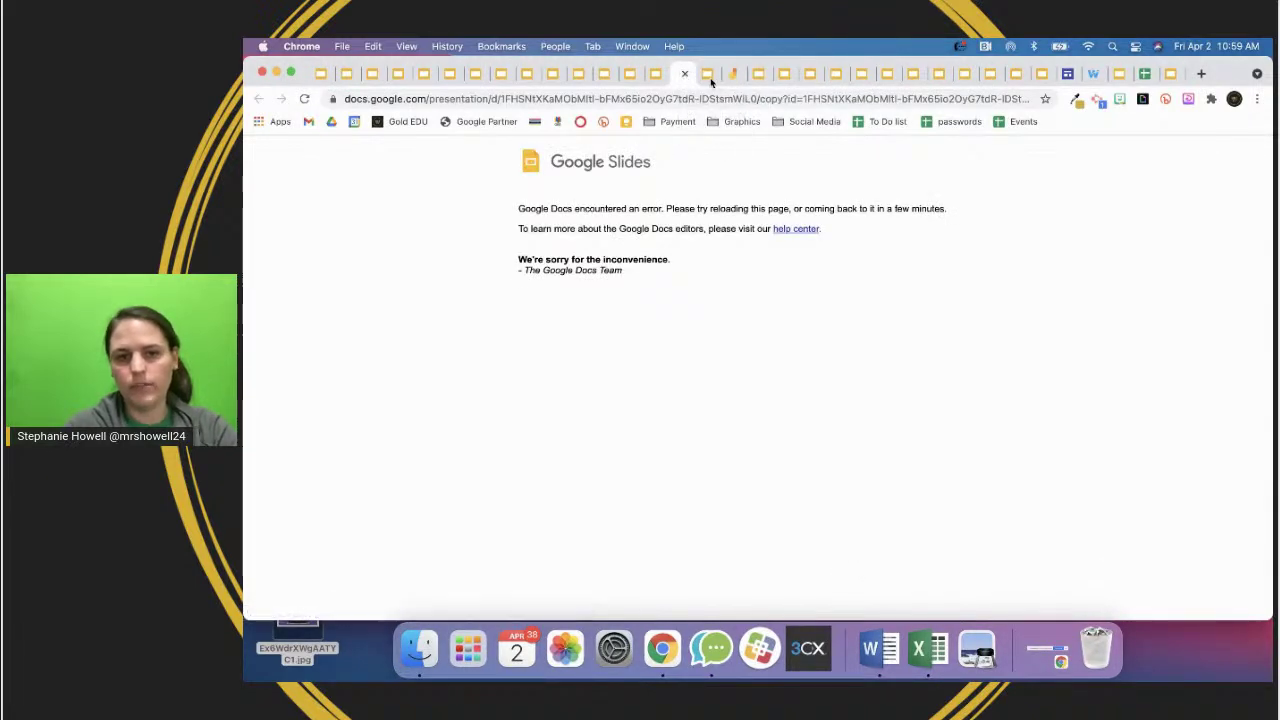
{"action": "left_click", "coordinate": [686, 76]}
{"action": "left_click", "coordinate": [668, 74]}
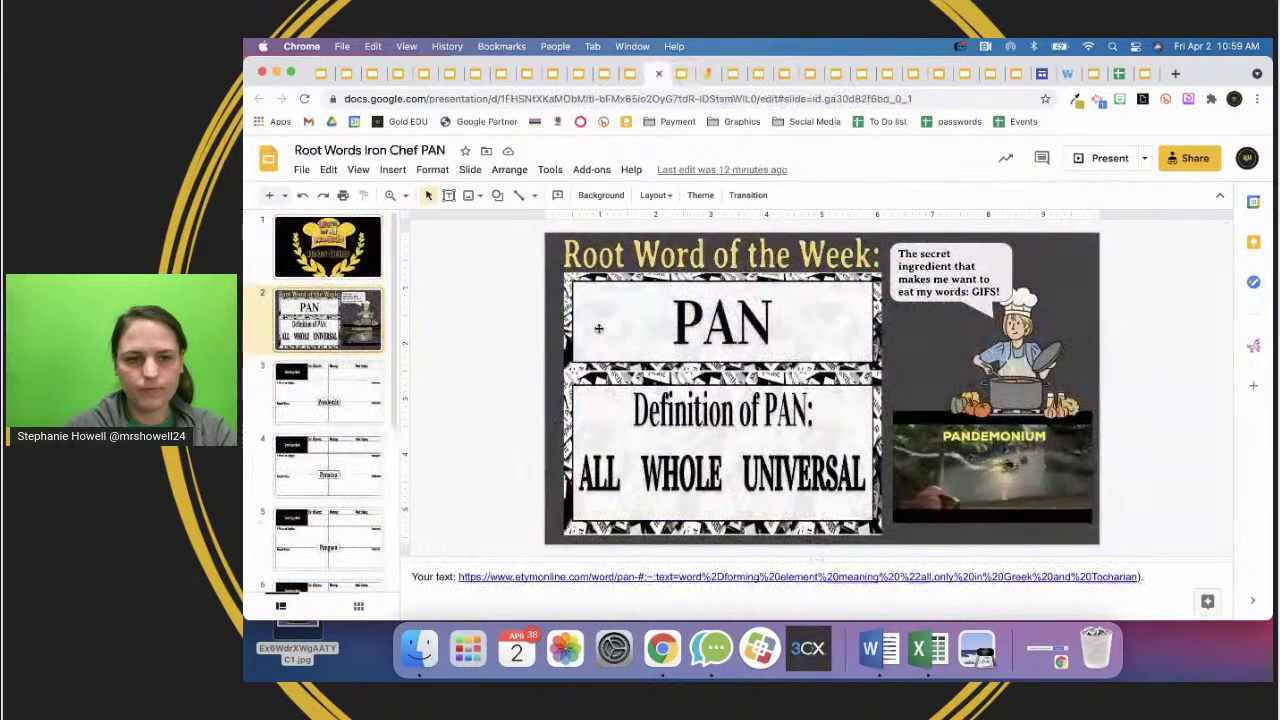
- Copy the entire Root Words Iron Chef PAN presentation into My Drive under the default copy name
{"action": "left_click", "coordinate": [301, 169]}
{"action": "mouse_move", "coordinate": [323, 297]}
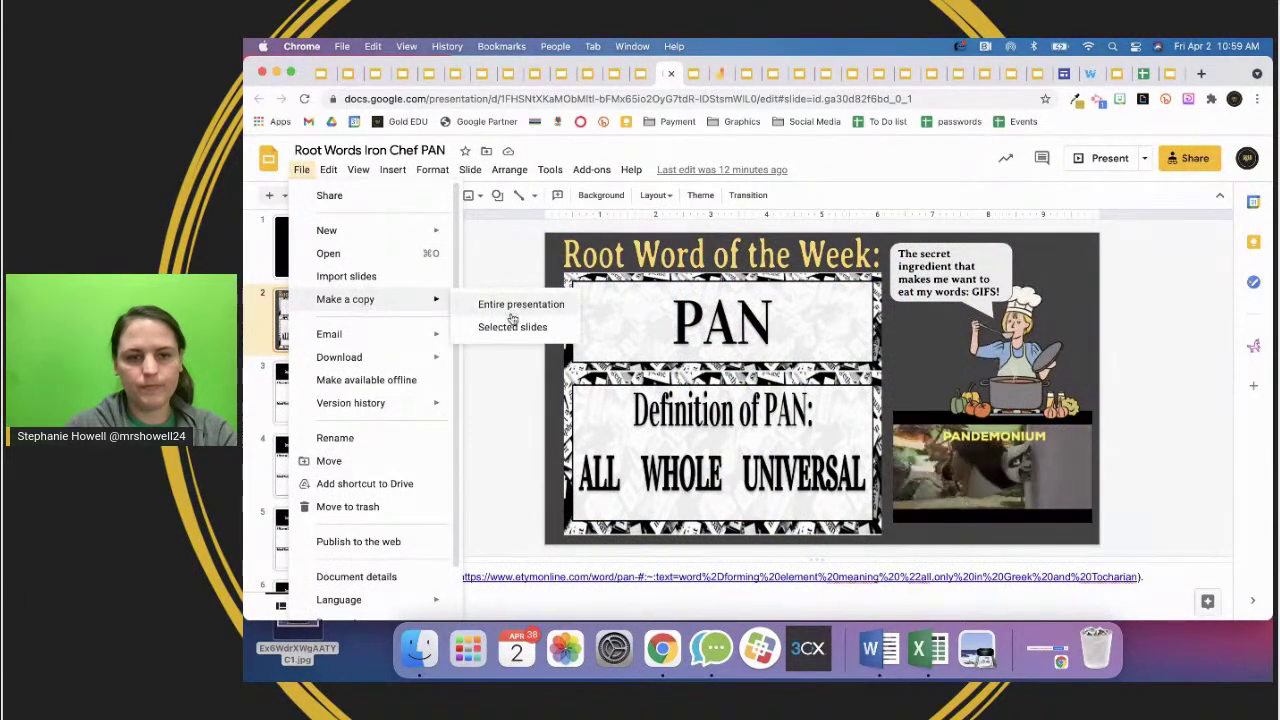
{"action": "left_click", "coordinate": [508, 303]}
{"action": "left_click", "coordinate": [702, 372]}
{"action": "left_click", "coordinate": [667, 410]}
{"action": "left_click", "coordinate": [667, 410]}
{"action": "left_click", "coordinate": [667, 410]}
{"action": "left_click", "coordinate": [667, 410]}
{"action": "left_click", "coordinate": [667, 410]}
{"action": "left_click", "coordinate": [667, 410]}
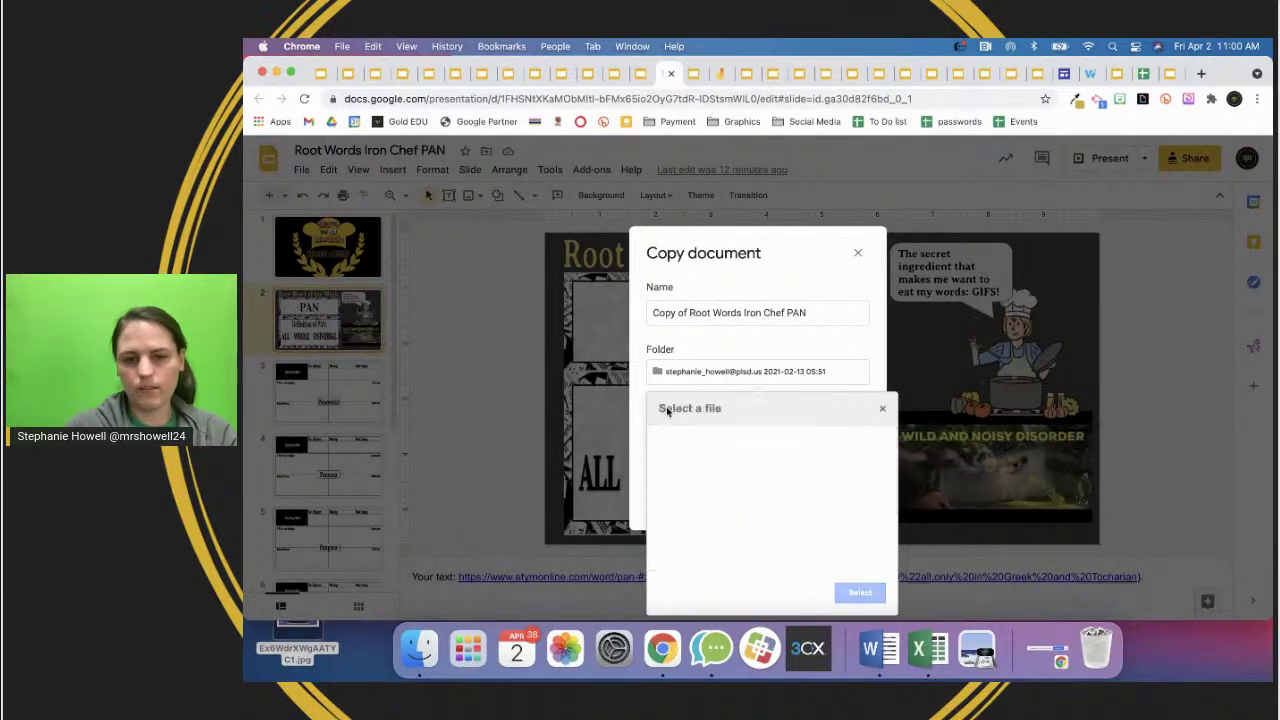
{"action": "left_click", "coordinate": [667, 410]}
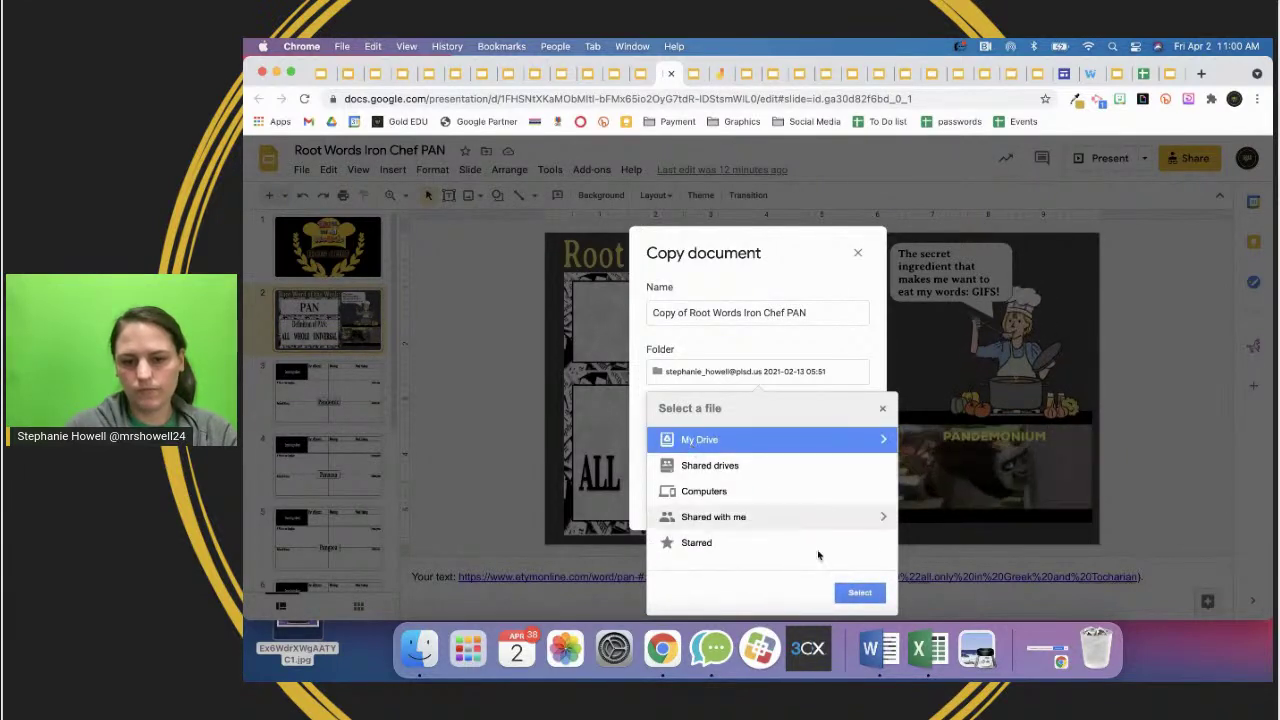
{"action": "left_click", "coordinate": [858, 593]}
{"action": "left_click", "coordinate": [837, 505]}
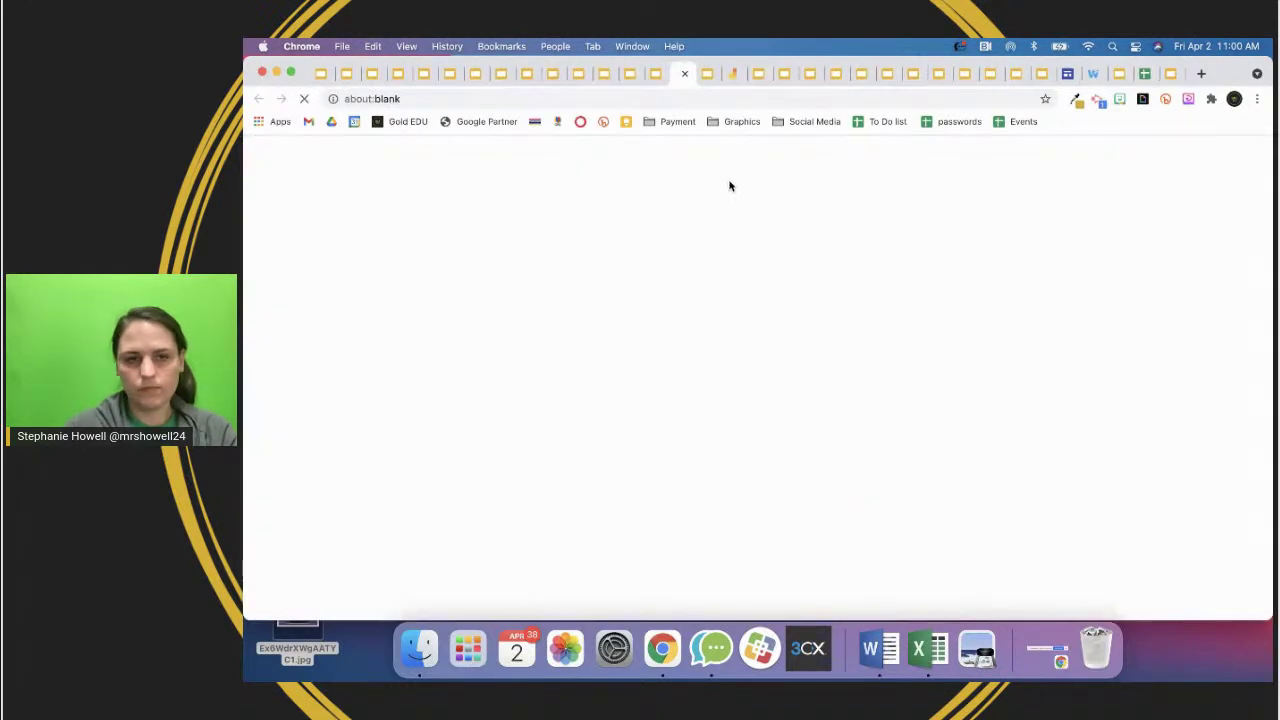
- Open Google Drive in a new tab and move Copy of Root Words Iron Chef PAN into the Iron Chef folder
{"action": "left_click", "coordinate": [1201, 73]}
{"action": "type", "text": "d"}
{"action": "key", "text": "Return"}
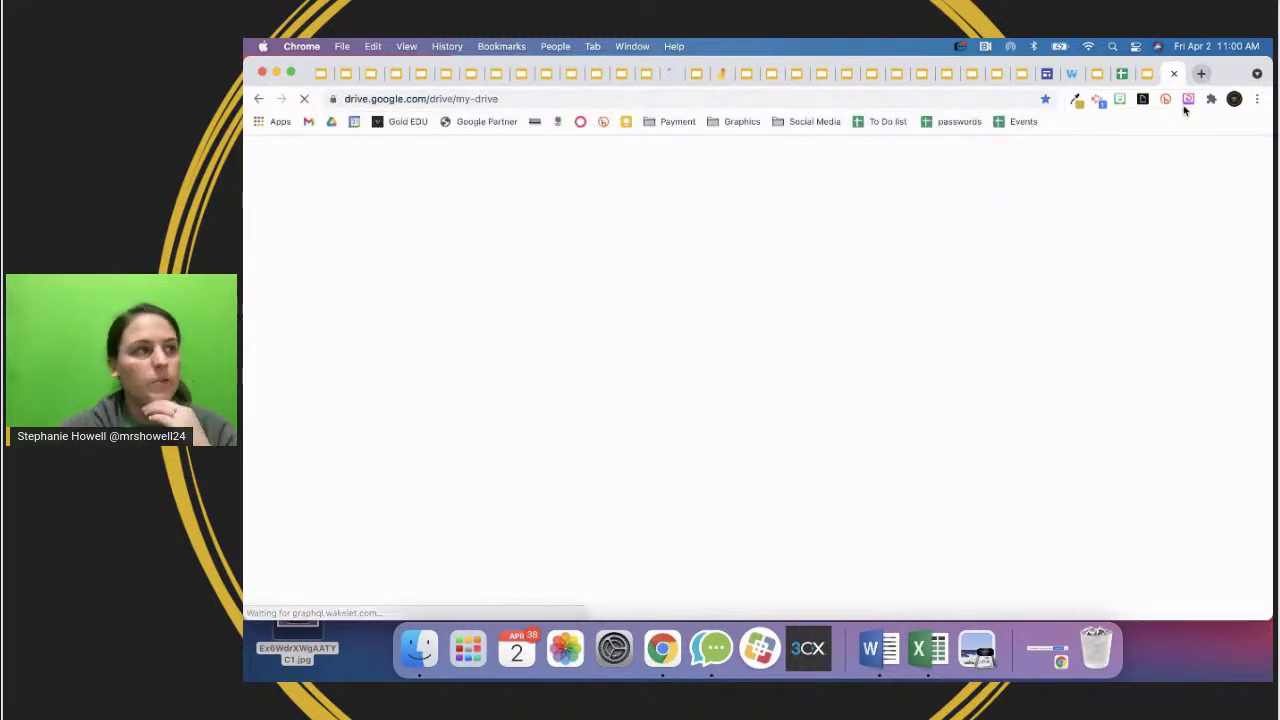
{"action": "scroll", "coordinate": [1050, 343], "scroll_direction": "down", "scroll_amount": 3}
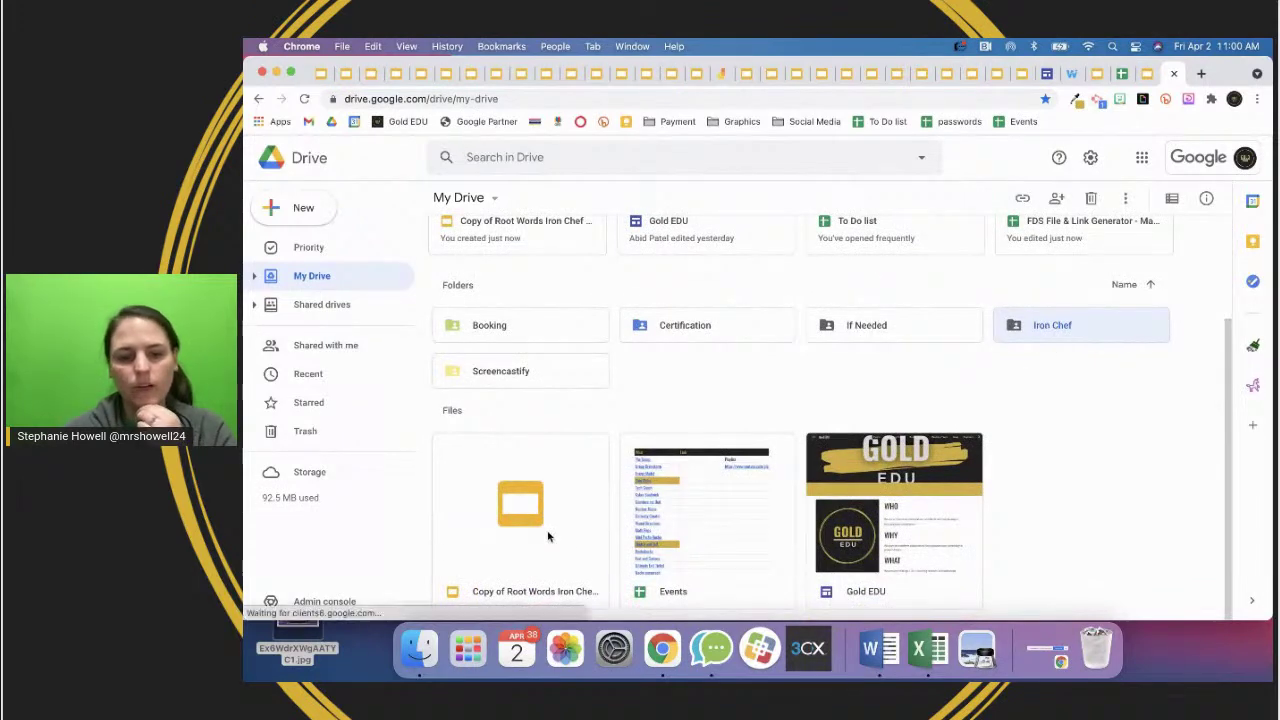
{"action": "left_click", "coordinate": [517, 547]}
{"action": "left_click_drag", "start_coordinate": [517, 547], "coordinate": [1048, 330]}
{"action": "left_click", "coordinate": [931, 412]}
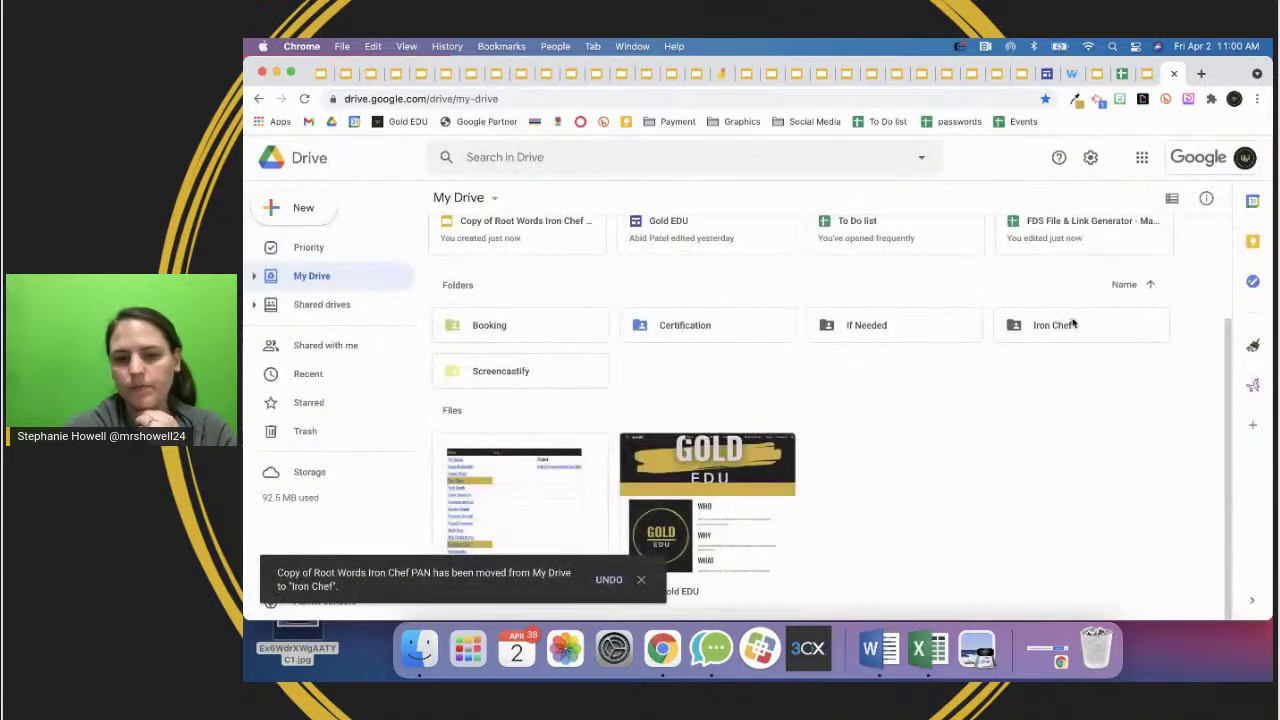
- Open the copied deck from the Iron Chef folder and replace "Copy of" in its title with the presenter's surname
{"action": "double_click", "coordinate": [1070, 325]}
{"action": "double_click", "coordinate": [575, 352]}
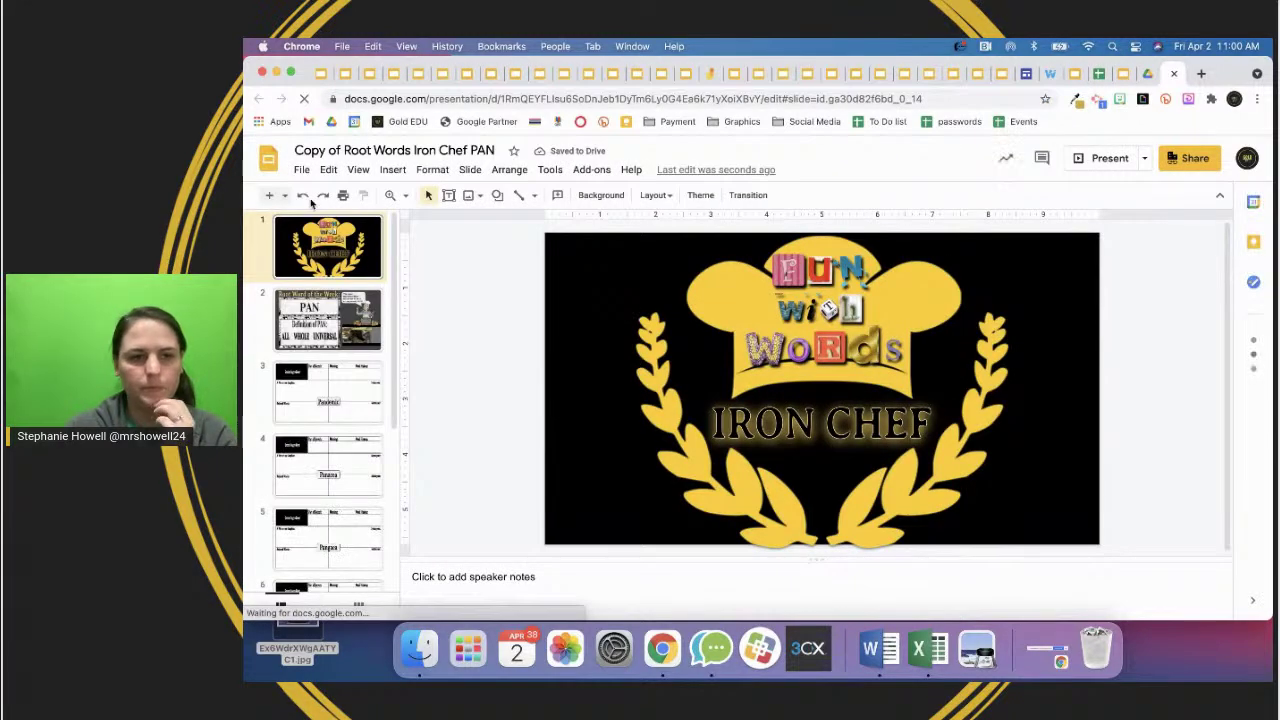
{"action": "left_click_drag", "start_coordinate": [293, 150], "coordinate": [344, 150]}
{"action": "key", "text": "BackSpace"}
{"action": "type", "text": "Howell"}
{"action": "key", "text": "Return"}
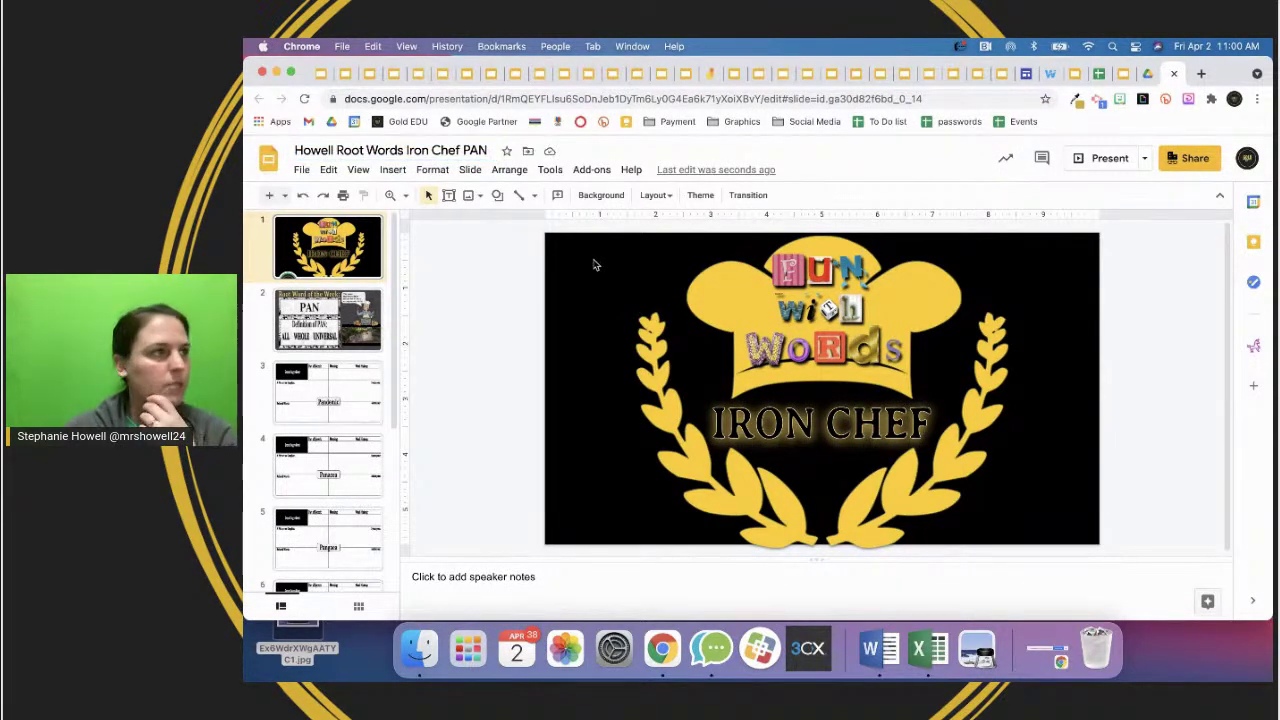
- View slide 2 of the renamed Root Words Iron Chef PAN deck and copy the deck's sharing link
{"action": "left_click", "coordinate": [322, 318]}
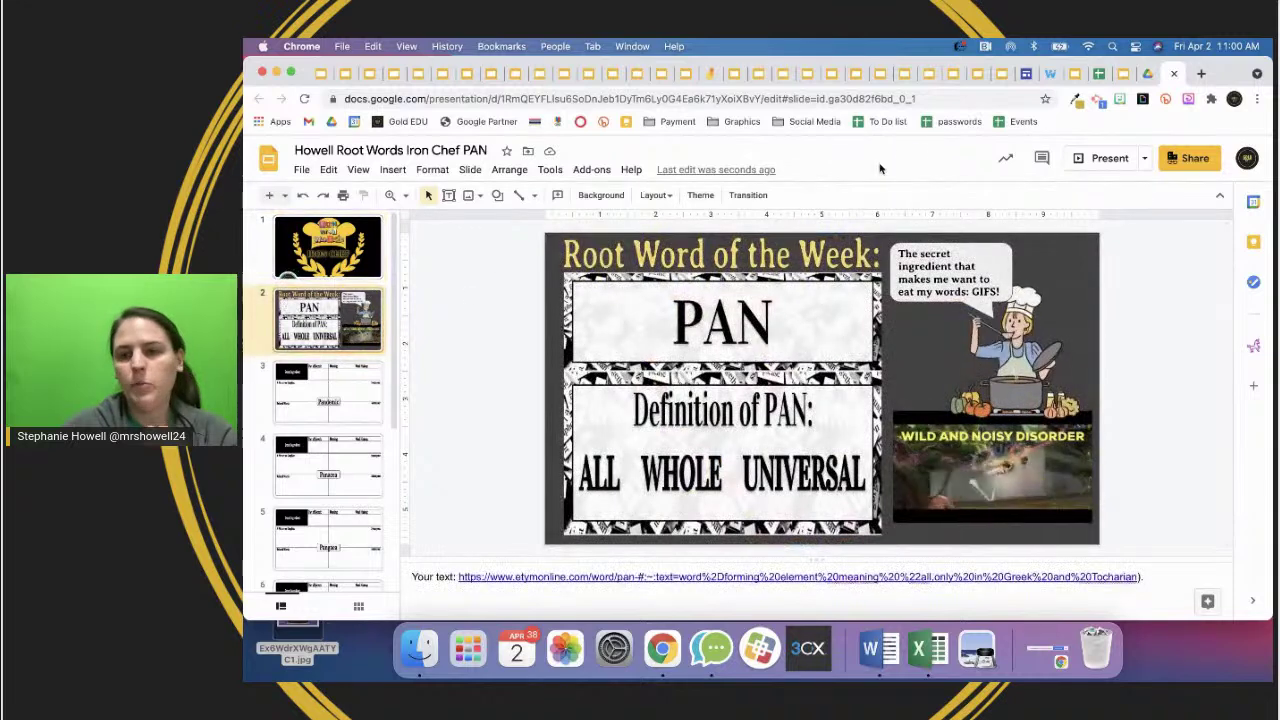
{"action": "left_click", "coordinate": [1187, 164]}
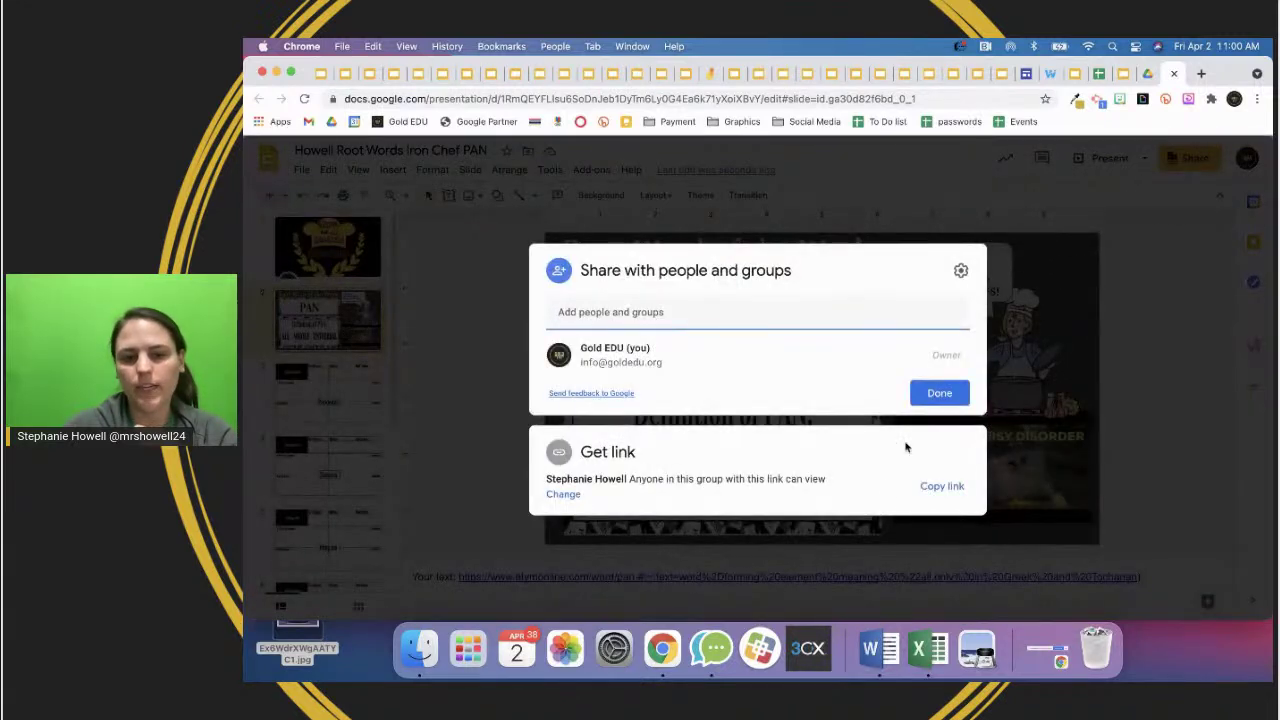
{"action": "left_click", "coordinate": [940, 486]}
- Return to the FDS File & Link Generator sheet, run Generate Copies and authorize the script with the Gold EDU account
{"action": "left_click", "coordinate": [1145, 75]}
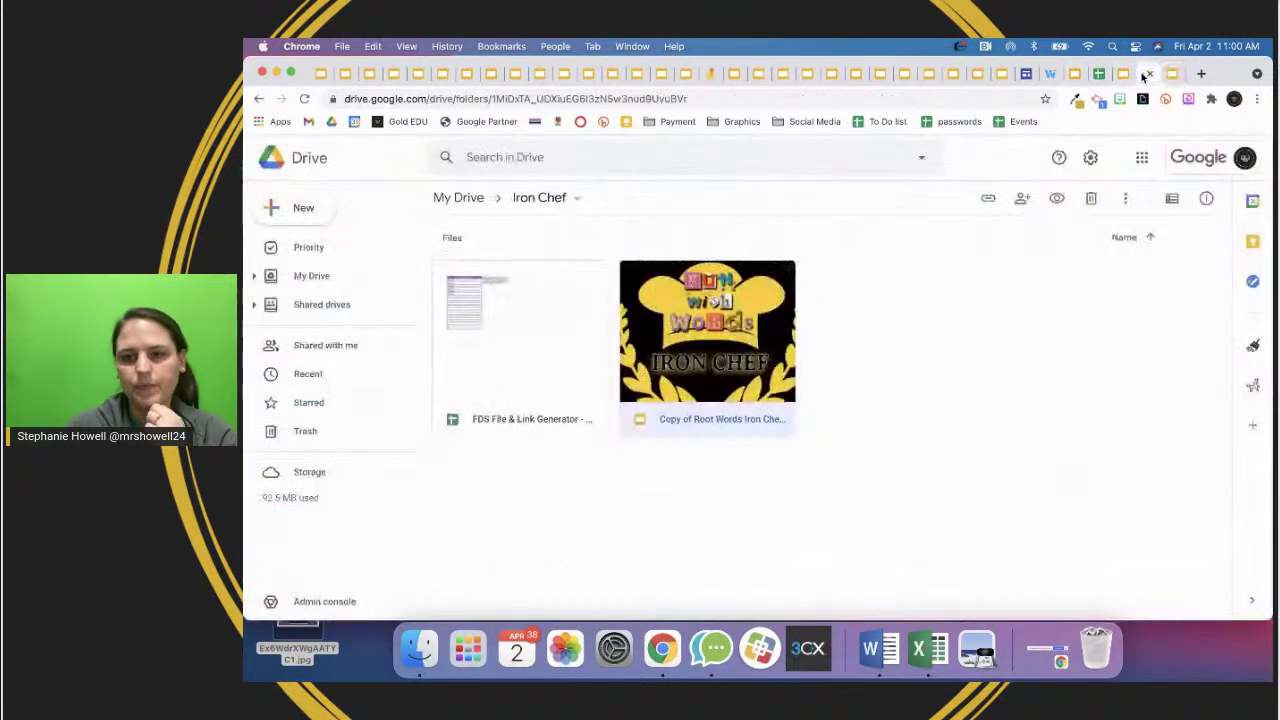
{"action": "left_click", "coordinate": [1099, 73]}
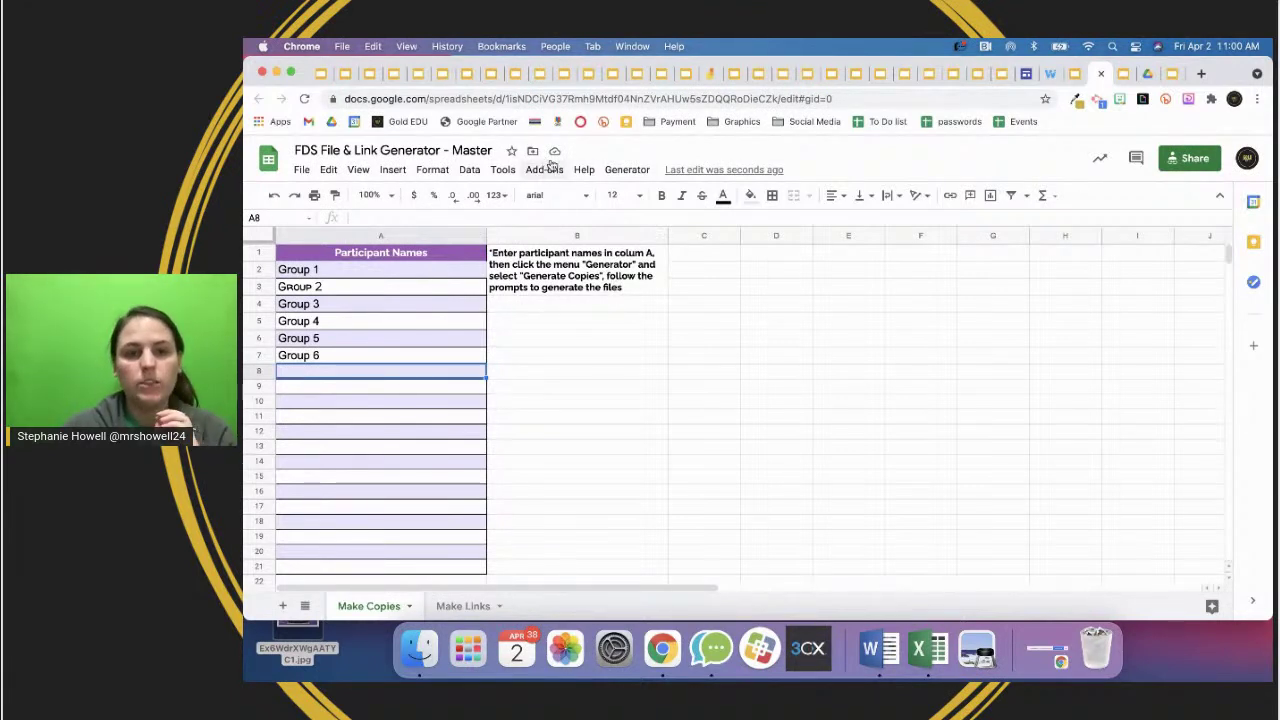
{"action": "left_click", "coordinate": [627, 169]}
{"action": "left_click", "coordinate": [640, 197]}
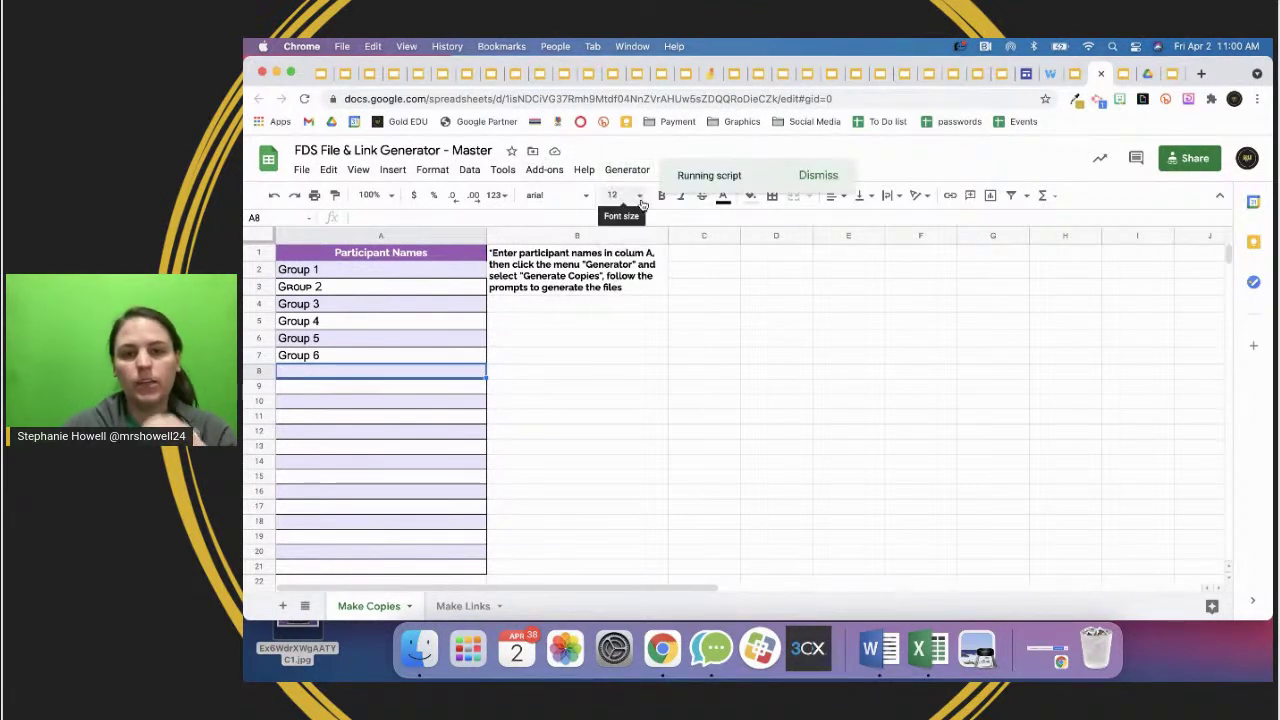
{"action": "left_click", "coordinate": [775, 414]}
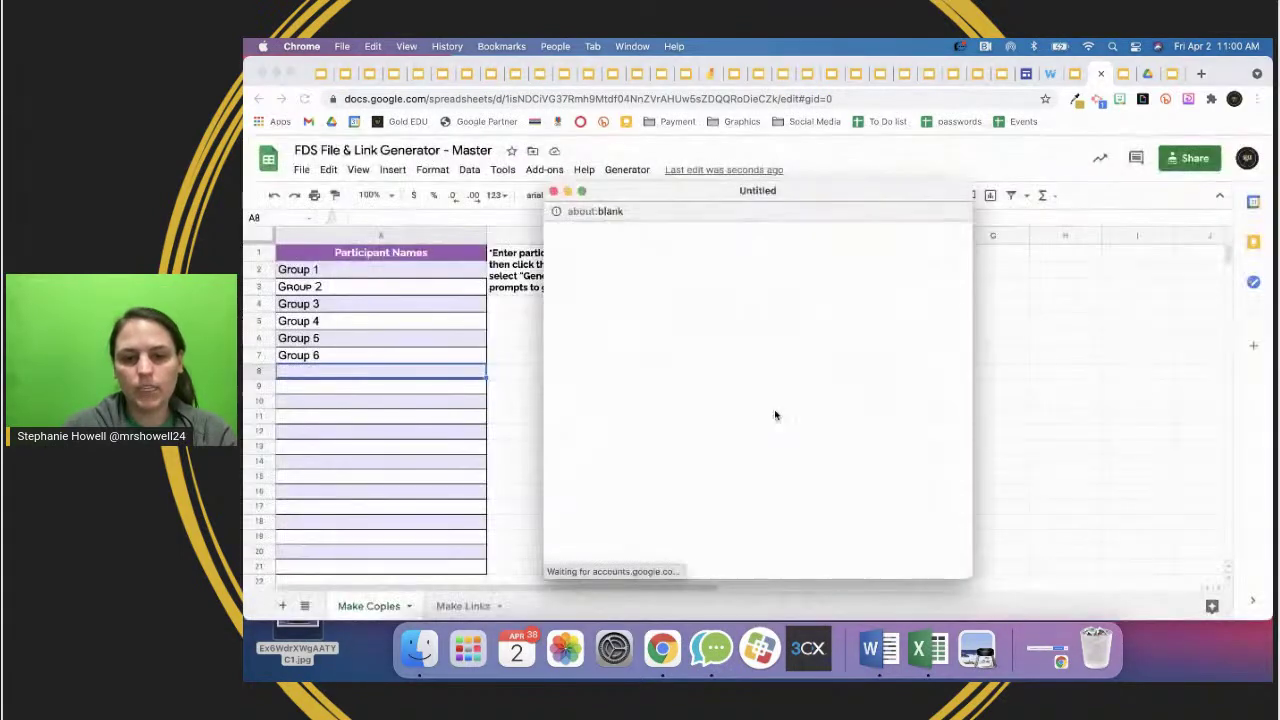
{"action": "left_click", "coordinate": [717, 410]}
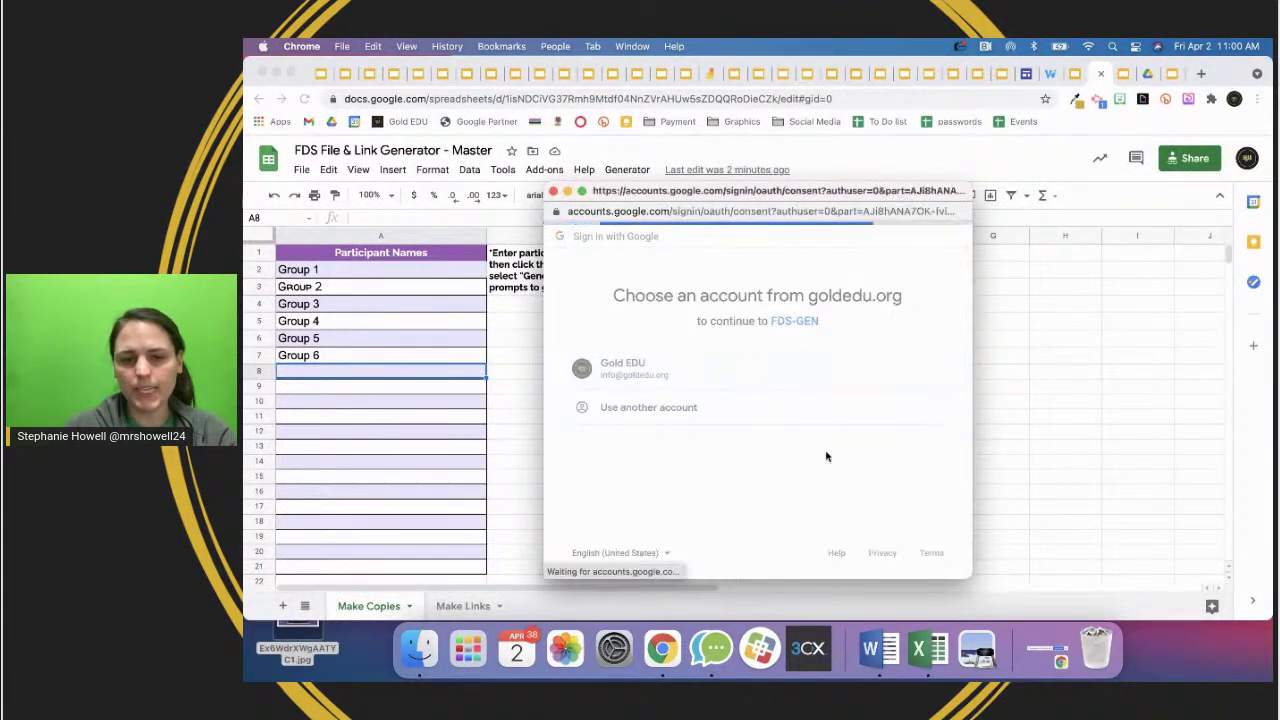
{"action": "scroll", "coordinate": [852, 462], "scroll_direction": "down", "scroll_amount": 5}
{"action": "left_click", "coordinate": [930, 490]}
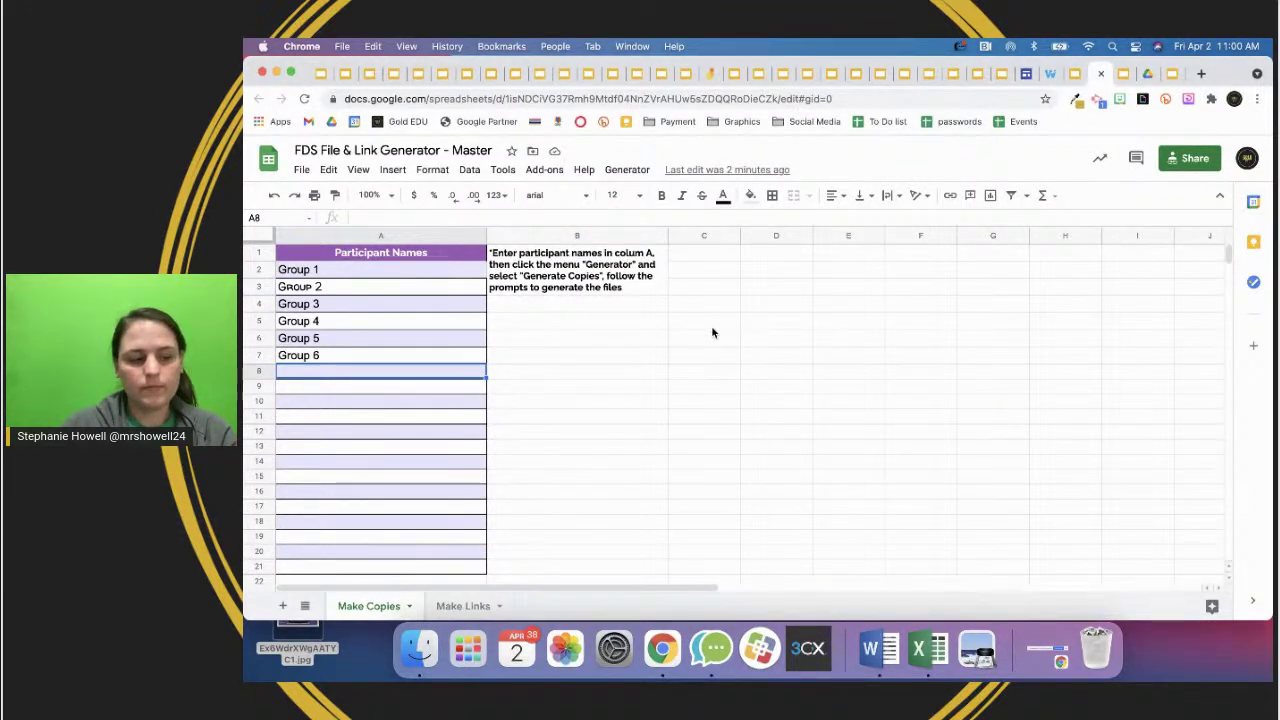
- Generate copies for the listed groups with the file name Iron Chef Words and the copied deck link as the file URL
{"action": "left_click", "coordinate": [622, 172]}
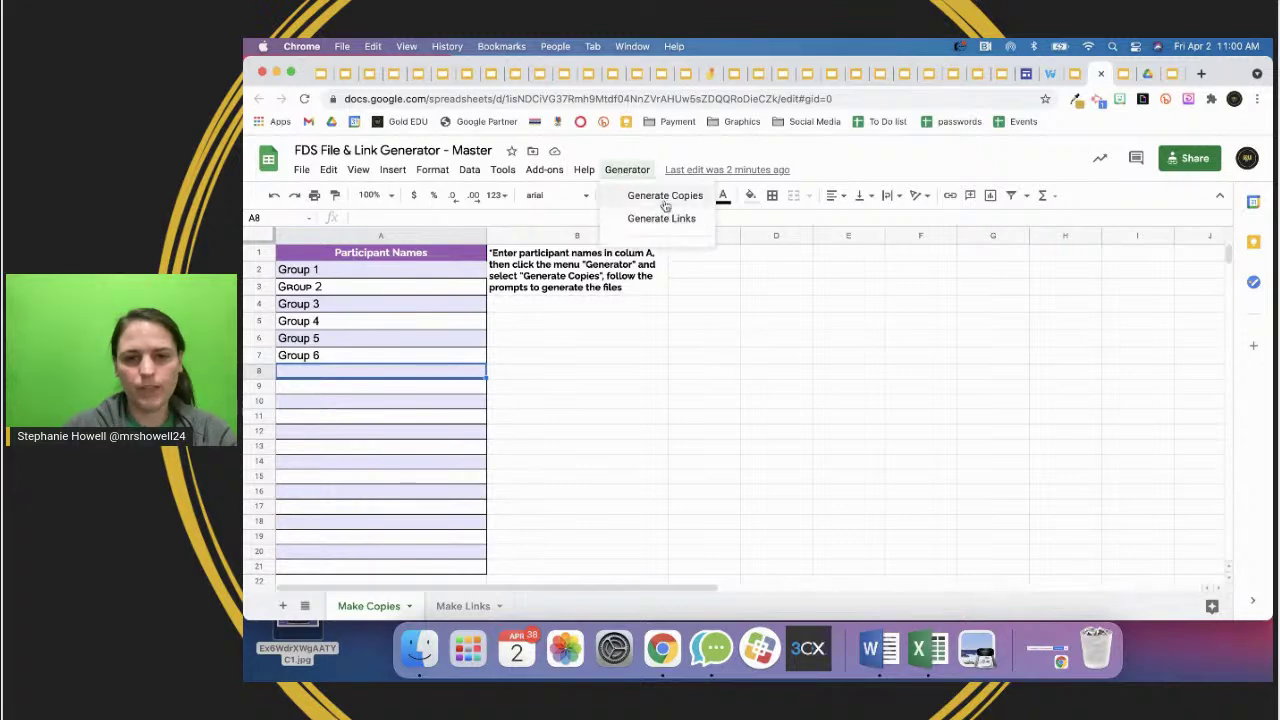
{"action": "left_click", "coordinate": [665, 198]}
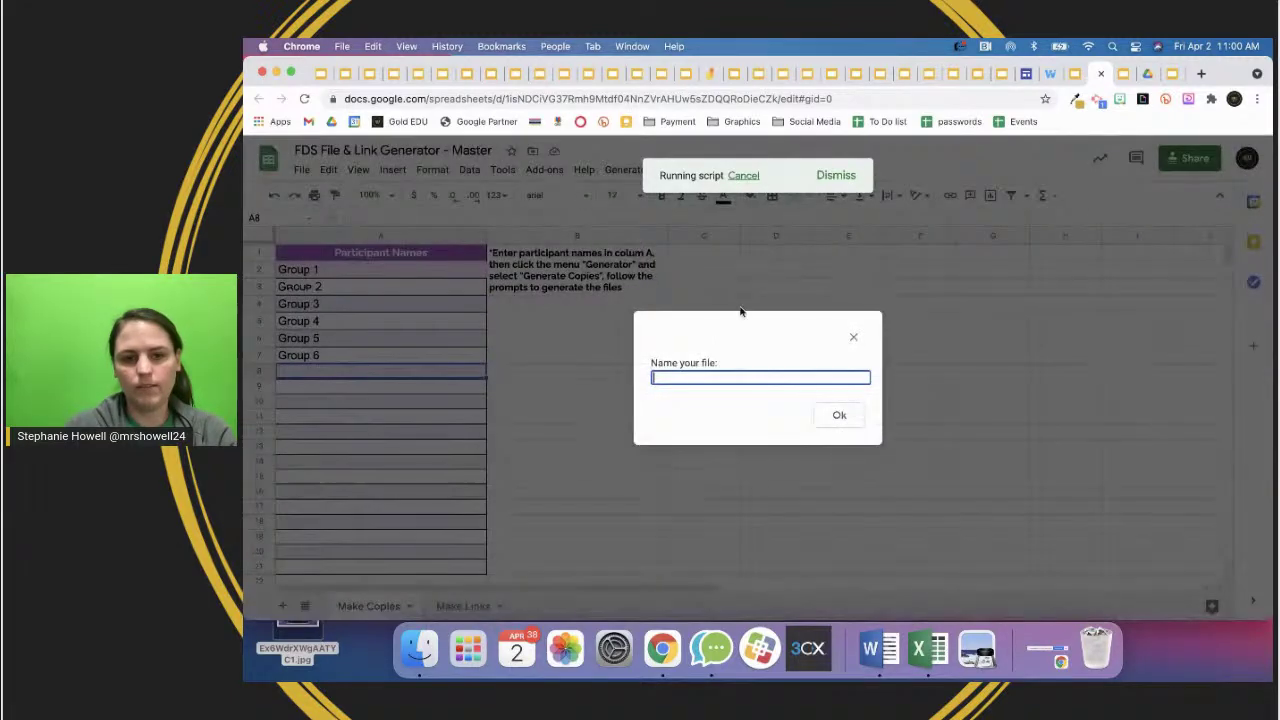
{"action": "left_click", "coordinate": [694, 376]}
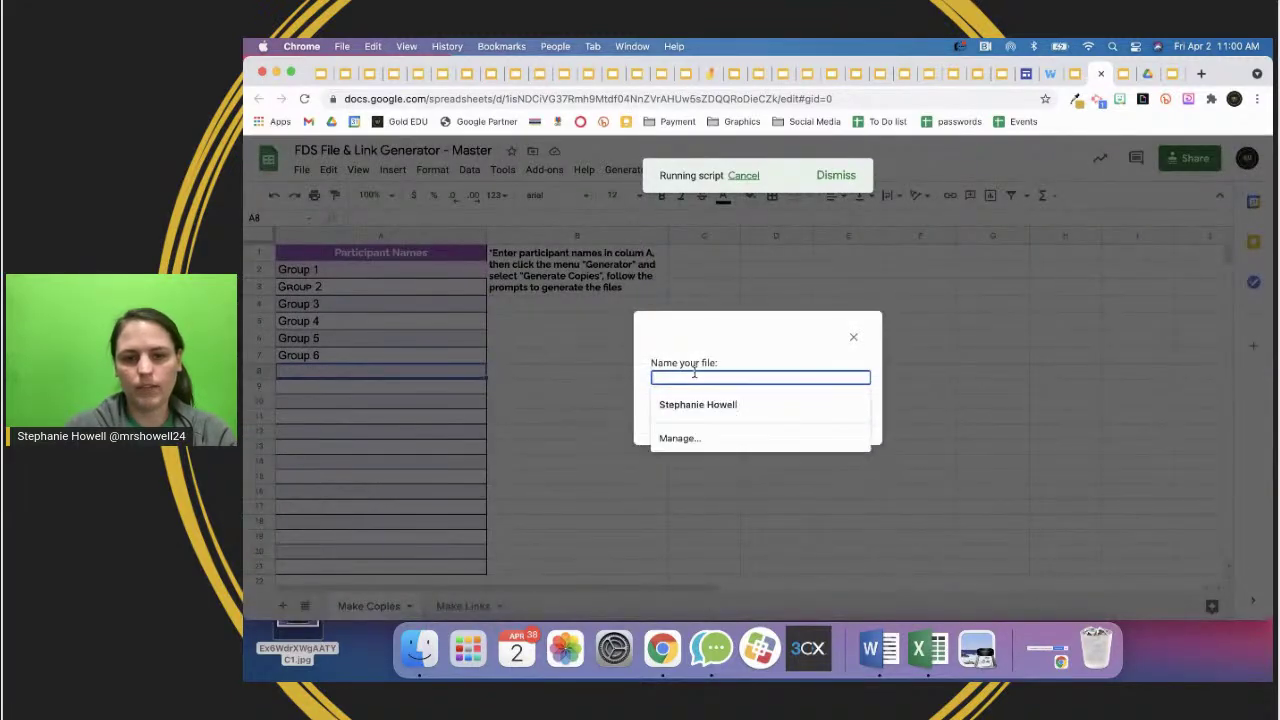
{"action": "type", "text": "Iron Chef"}
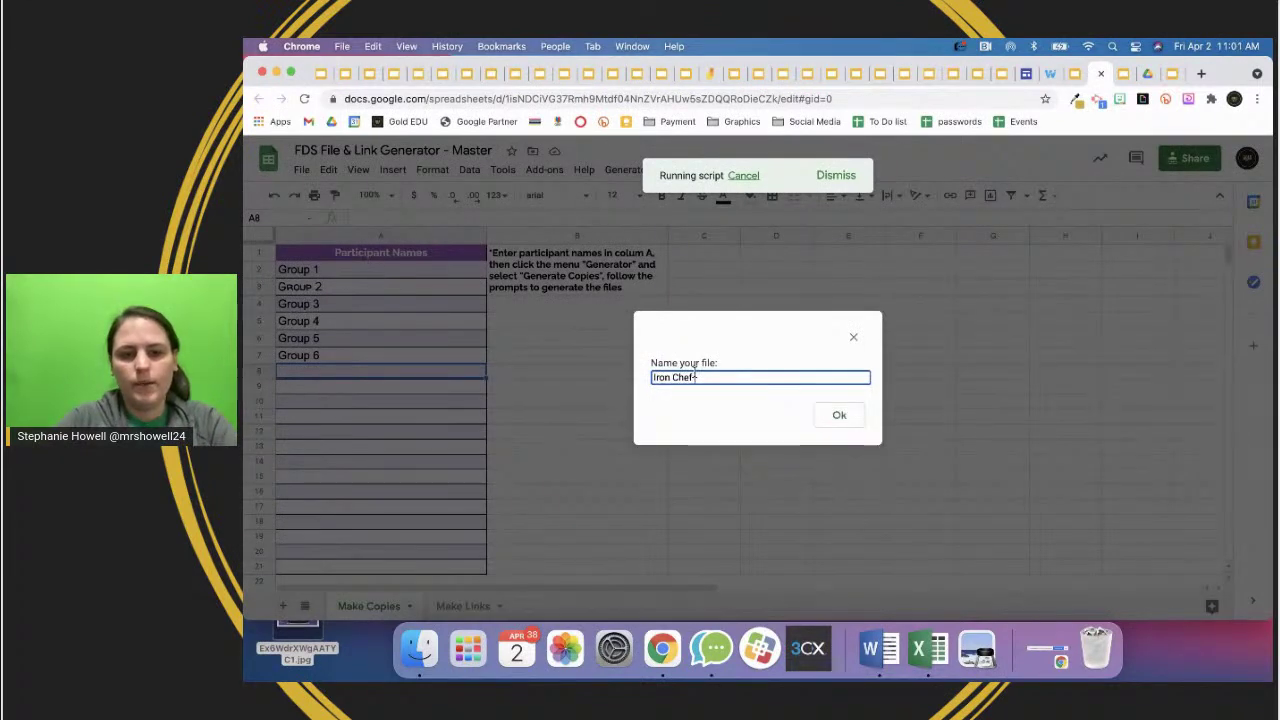
{"action": "left_click", "coordinate": [828, 416]}
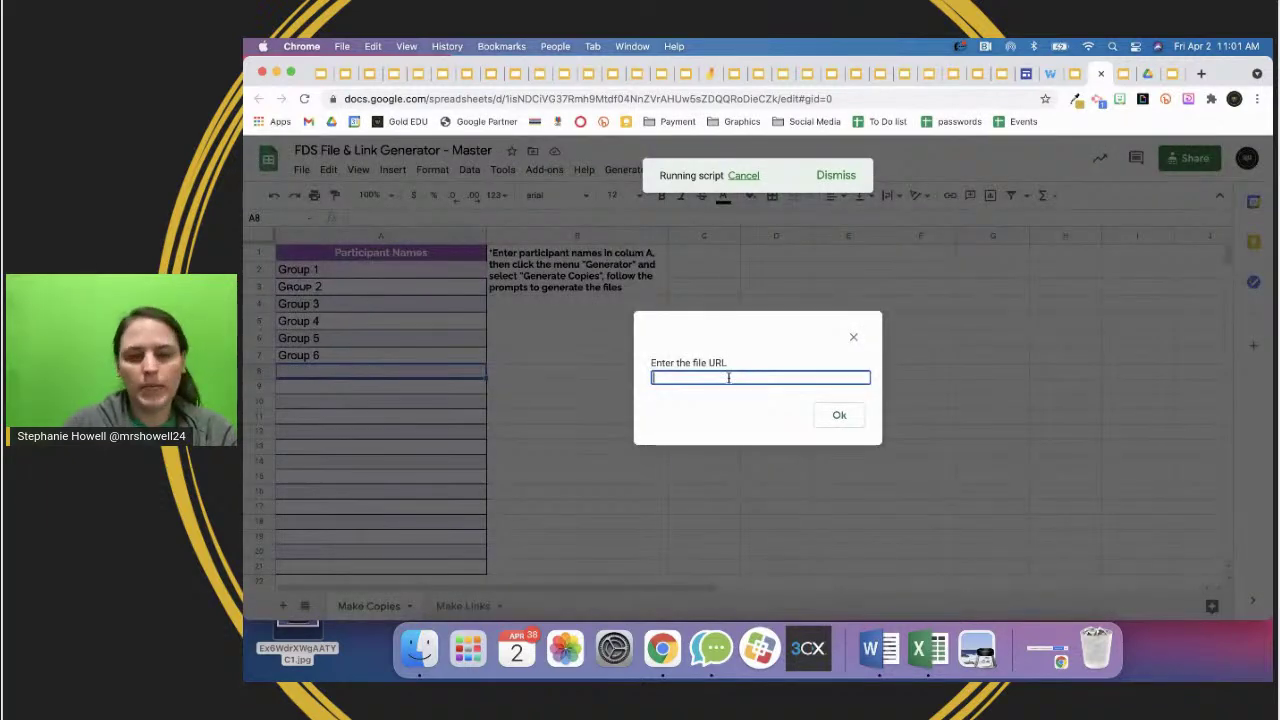
{"action": "key", "text": "super+v"}
{"action": "left_click", "coordinate": [823, 424]}
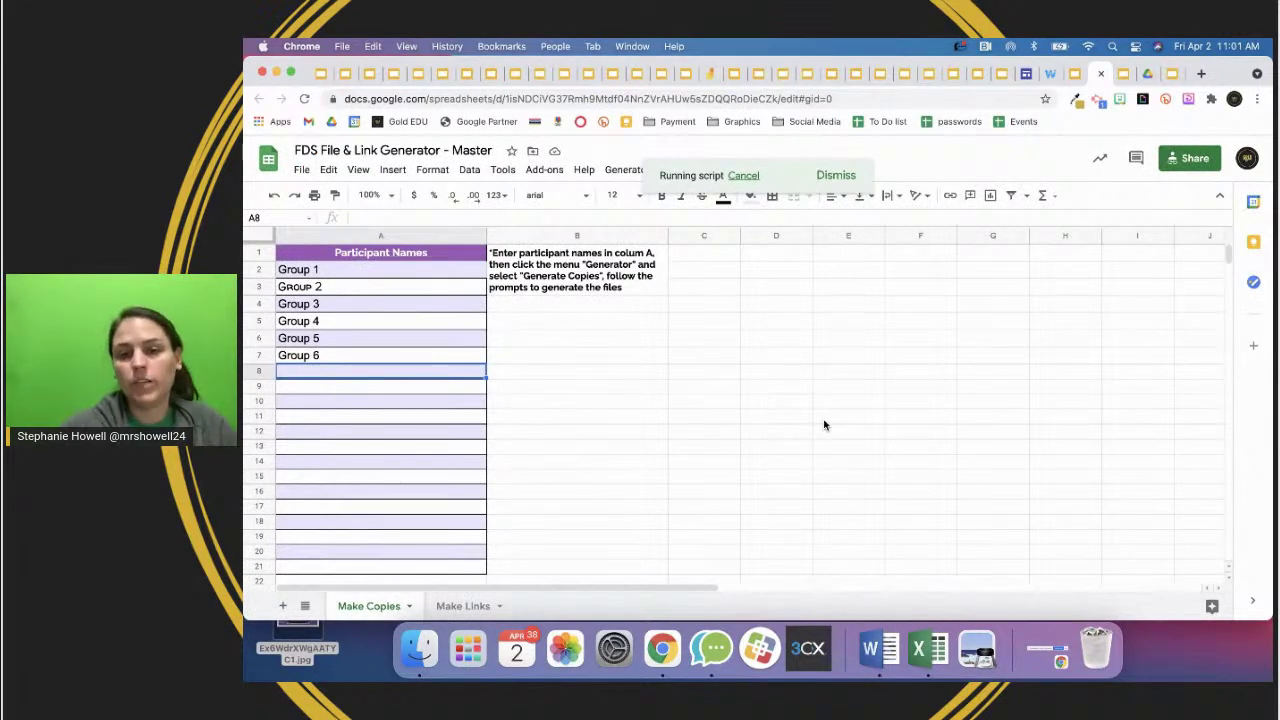
- Check the generated group decks in the Iron Chef folder in Drive and select the Group 1 deck
{"action": "left_click", "coordinate": [1150, 75]}
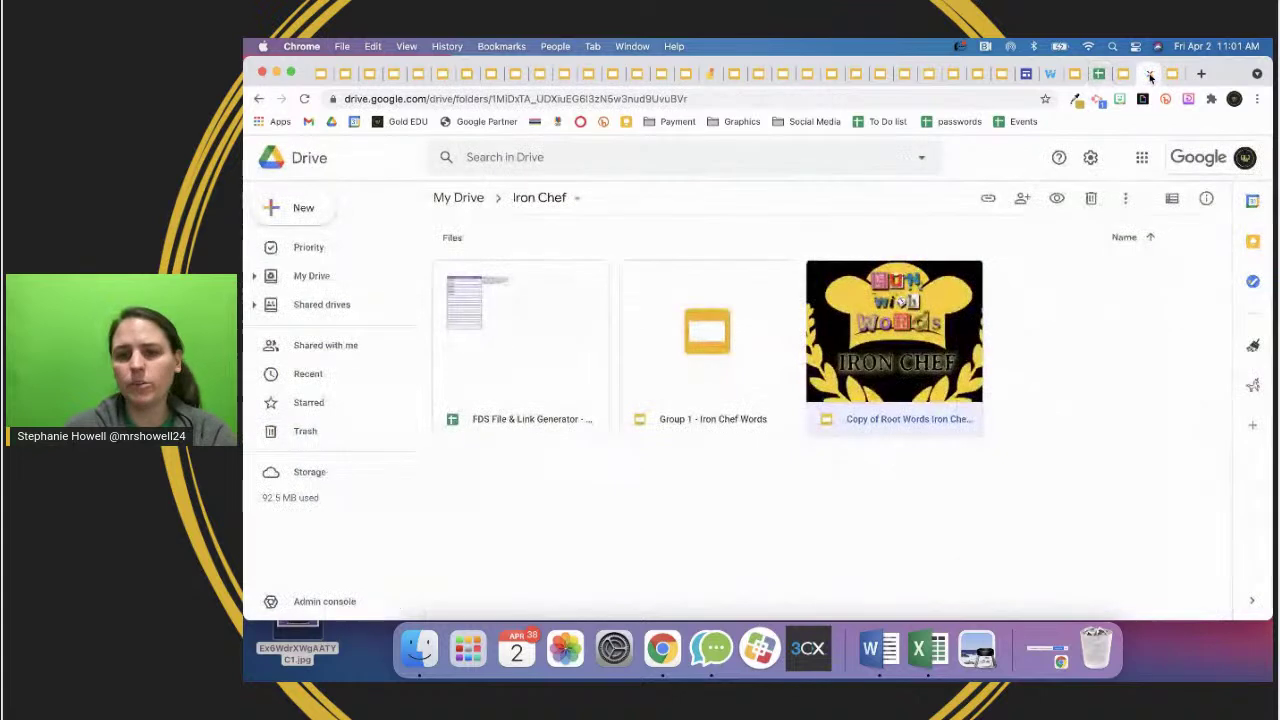
{"action": "double_click", "coordinate": [843, 425]}
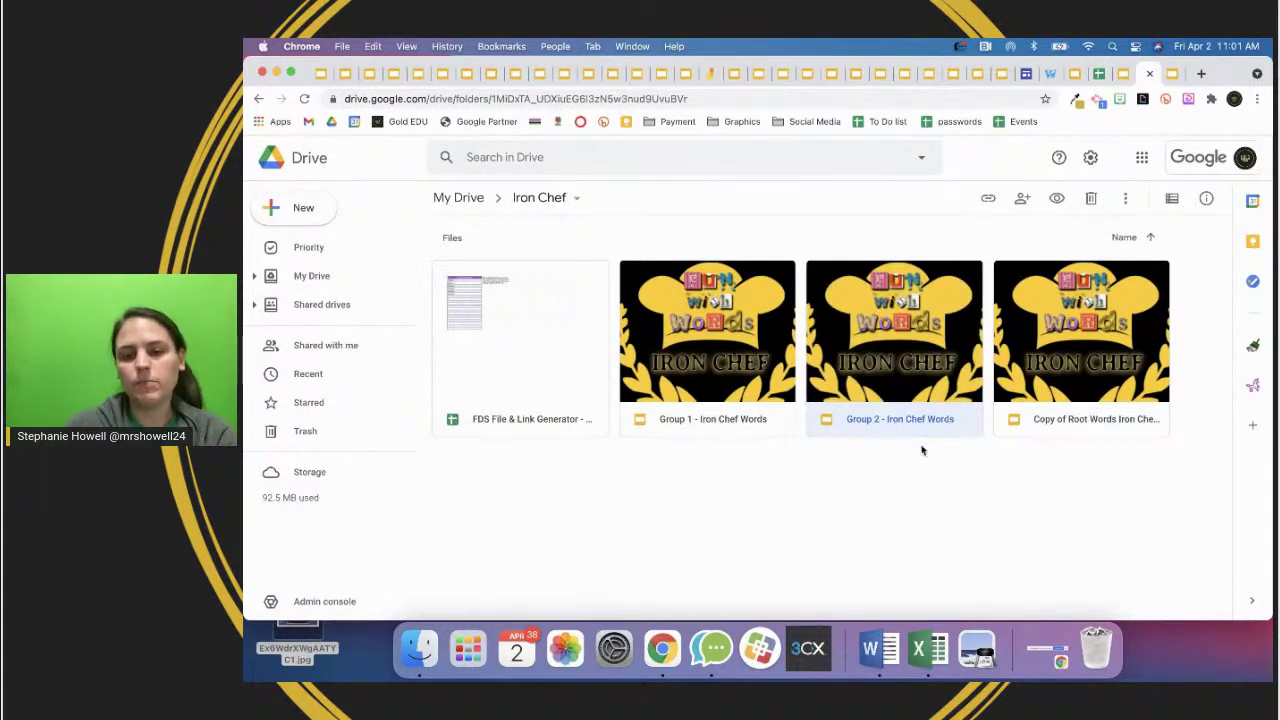
{"action": "scroll", "coordinate": [798, 532], "scroll_direction": "down", "scroll_amount": 1}
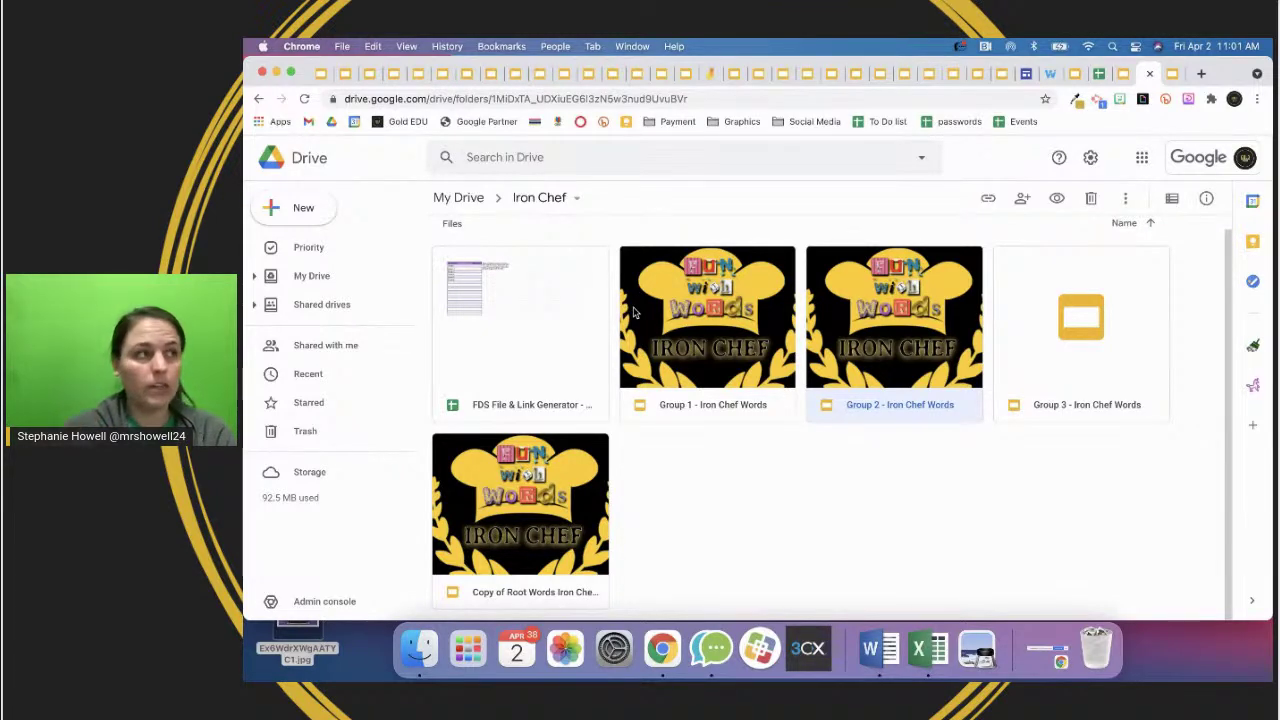
{"action": "left_click", "coordinate": [748, 320]}
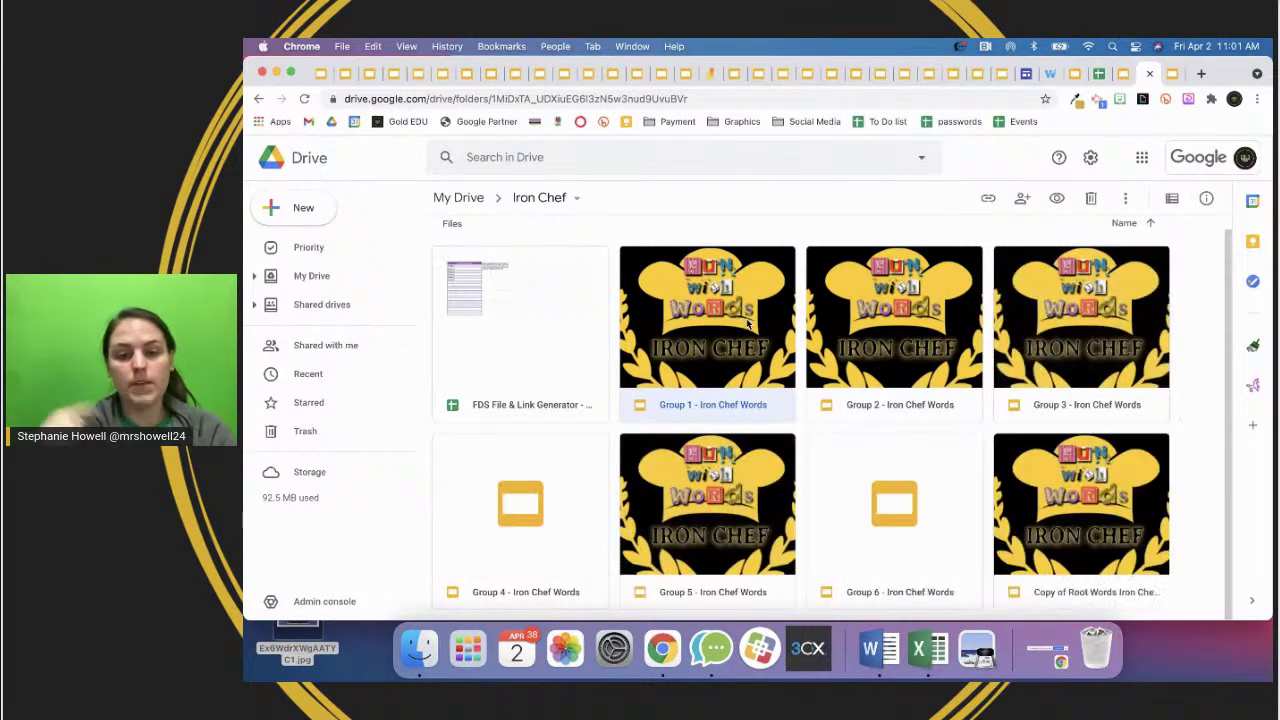
- Return to the FDS File & Link Generator sheet and highlight the Group 1 to Group 6 entries in the participant list
{"action": "left_click", "coordinate": [1098, 73]}
{"action": "left_click_drag", "start_coordinate": [343, 277], "coordinate": [350, 399]}
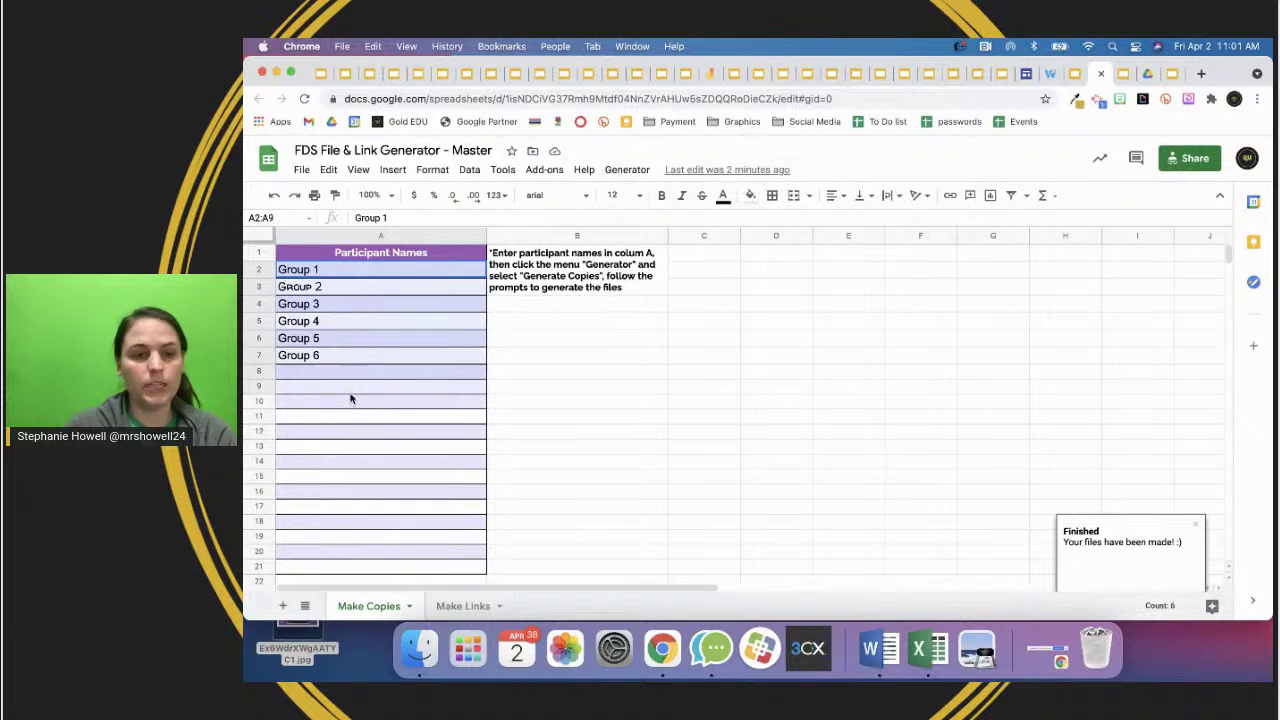
{"action": "left_click", "coordinate": [352, 326]}
{"action": "left_click", "coordinate": [343, 276]}
{"action": "left_click_drag", "start_coordinate": [343, 276], "coordinate": [337, 370]}
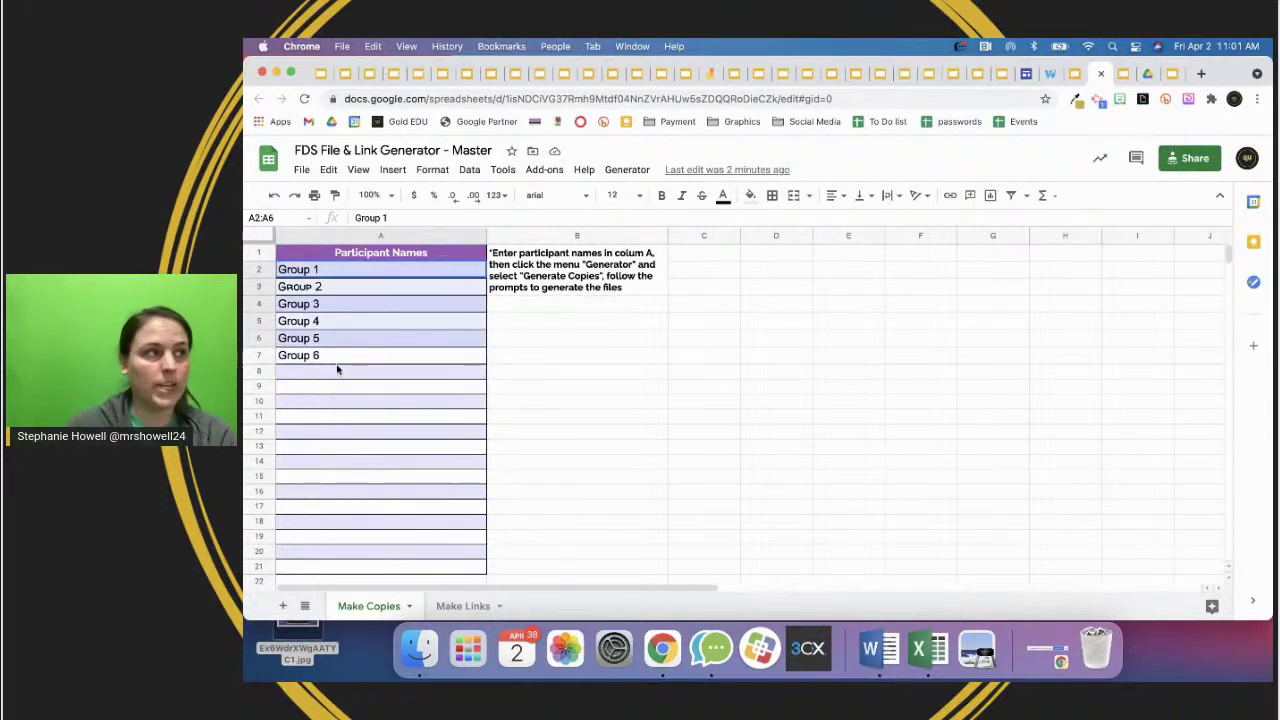
{"action": "left_click_drag", "start_coordinate": [337, 370], "coordinate": [360, 421]}
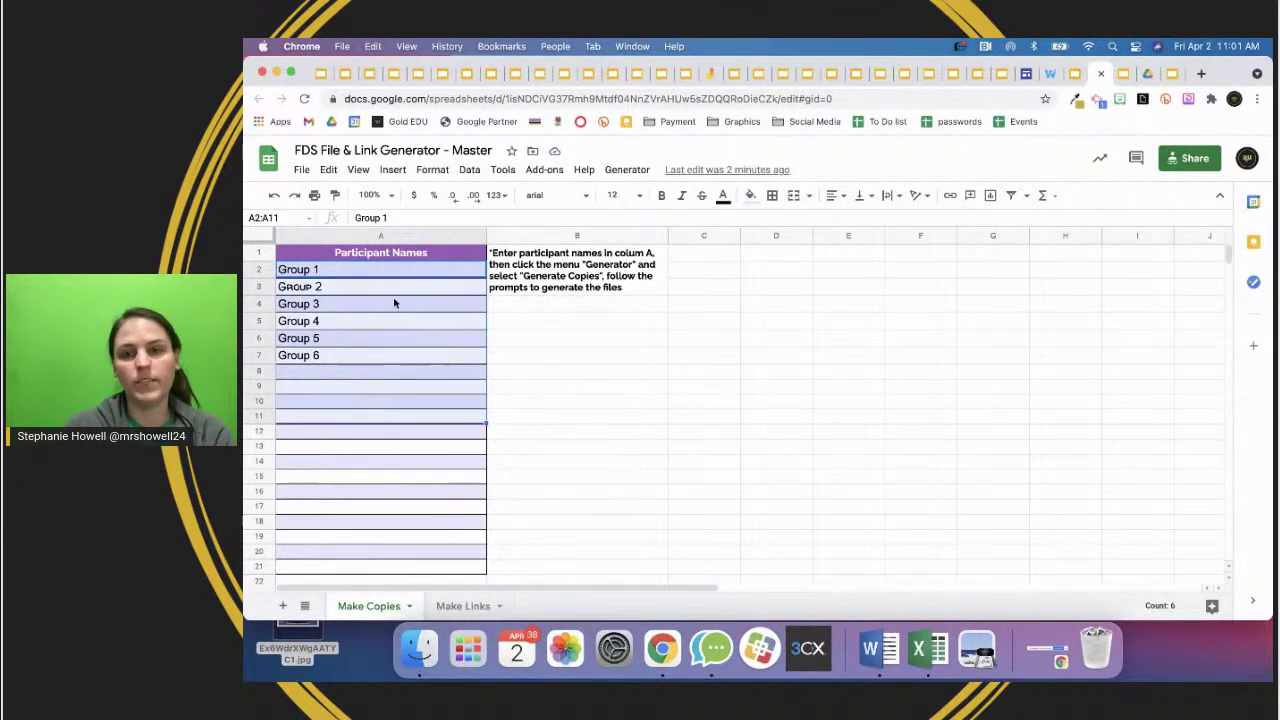
- Check the group decks in the Iron Chef folder in Drive against the group names listed in the generator sheet
{"action": "left_click", "coordinate": [1170, 73]}
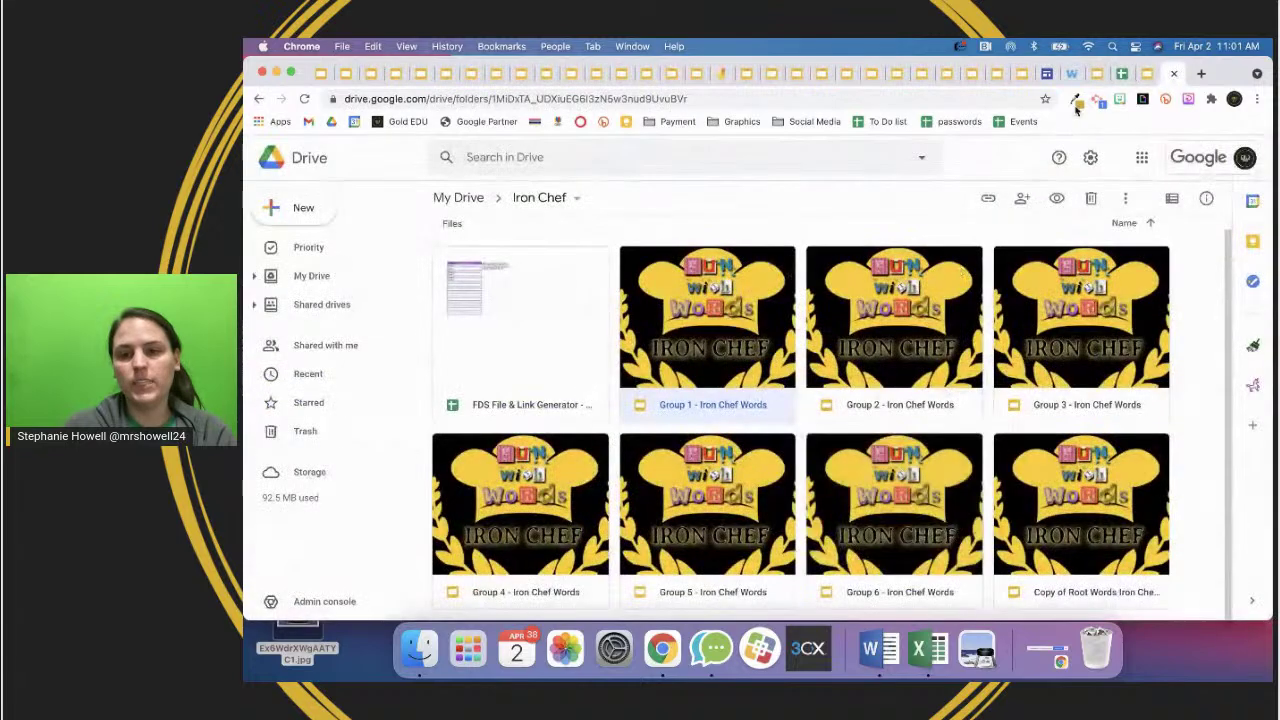
{"action": "left_click", "coordinate": [900, 396]}
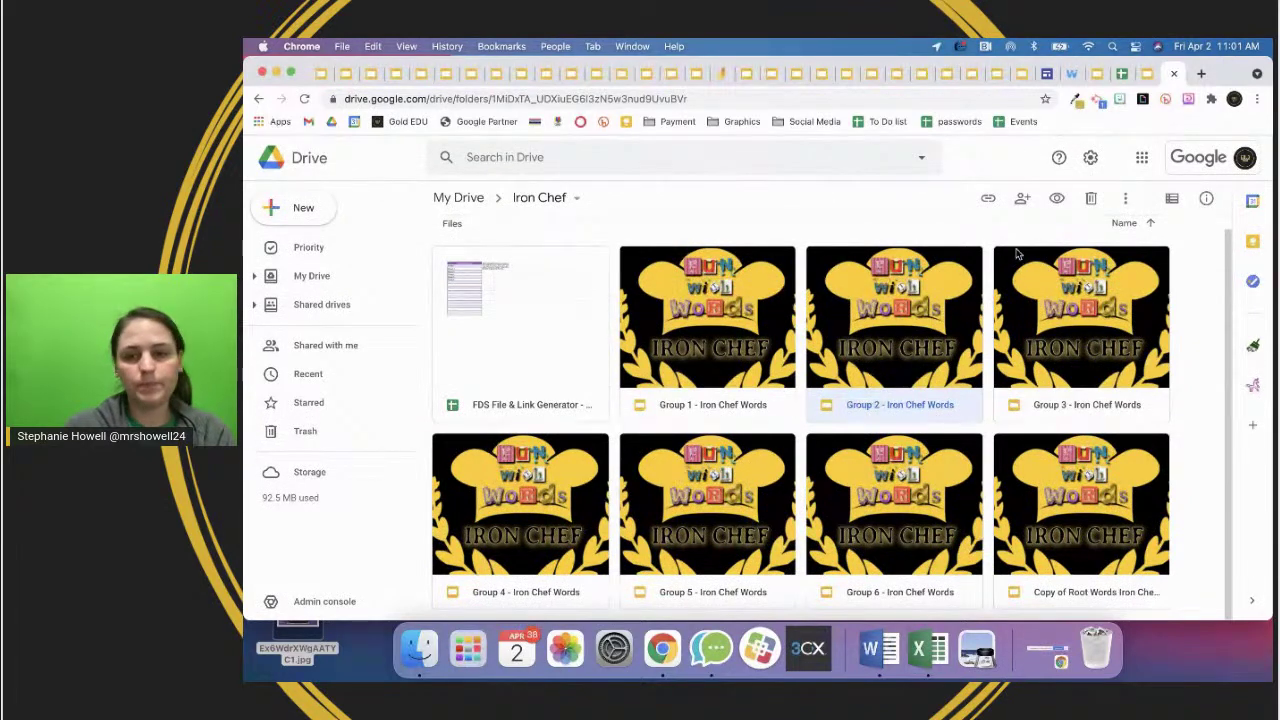
{"action": "left_click", "coordinate": [1124, 75]}
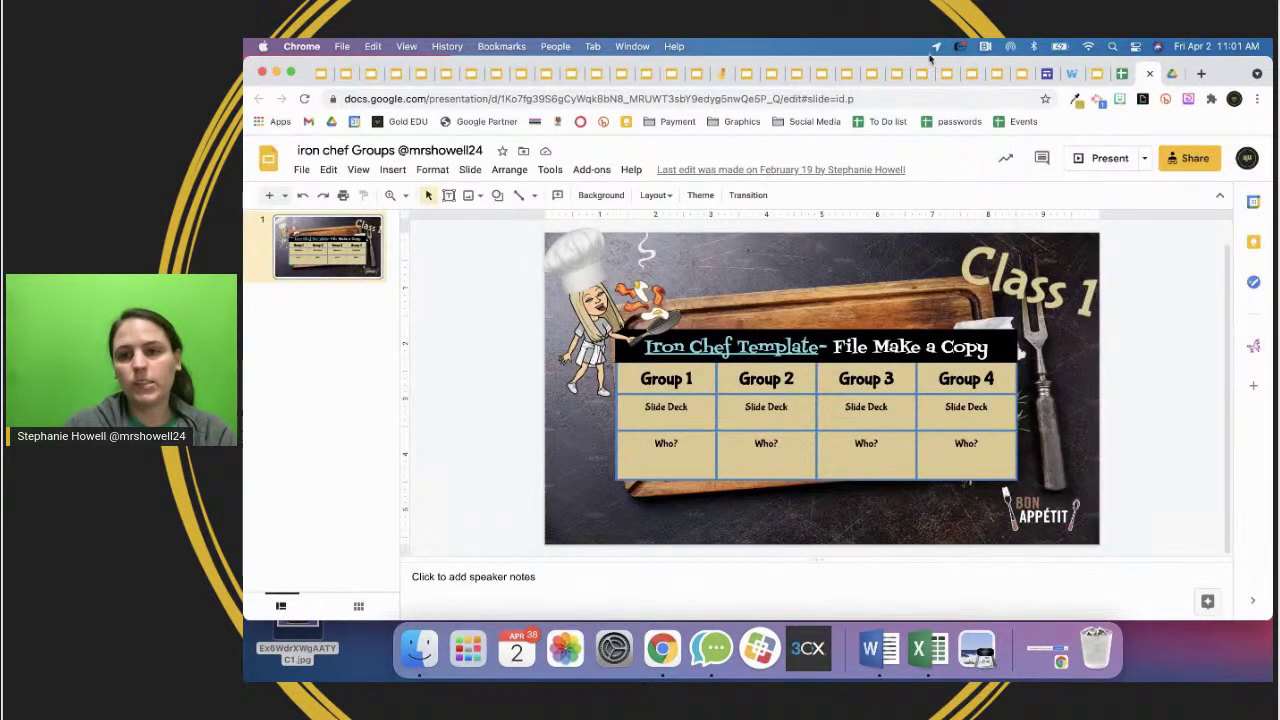
{"action": "left_click", "coordinate": [1120, 75]}
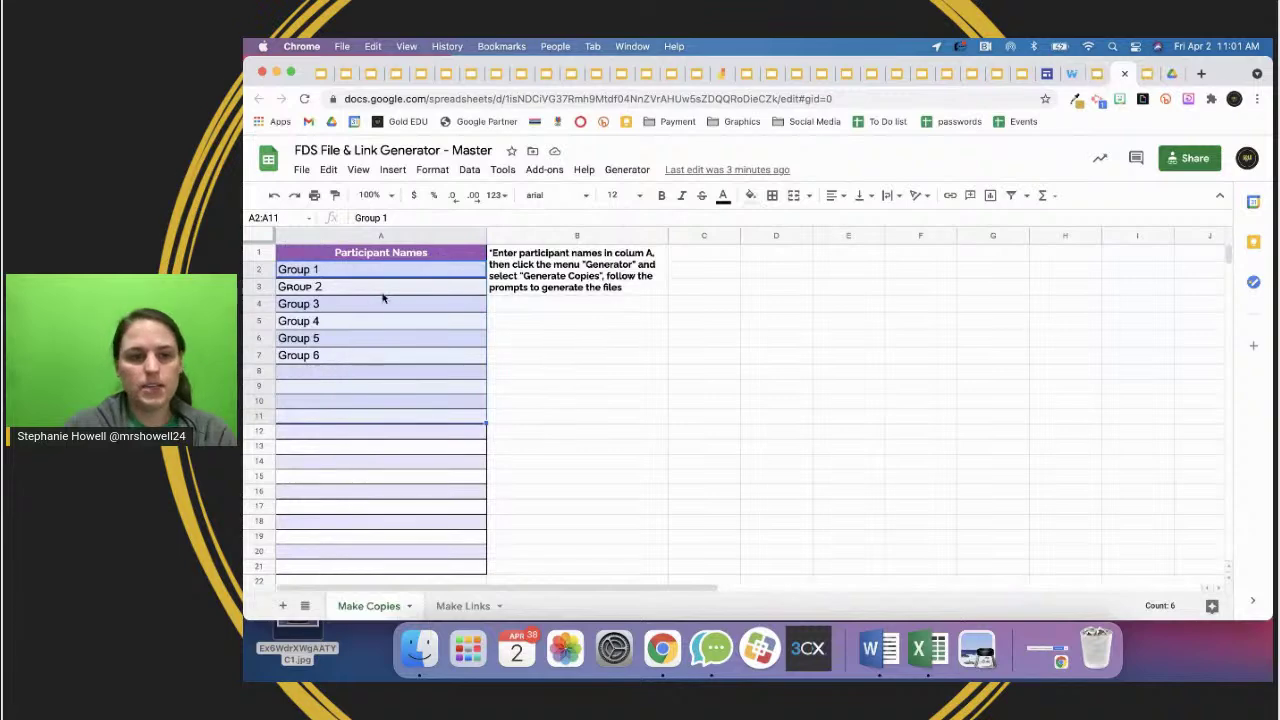
{"action": "left_click", "coordinate": [439, 289]}
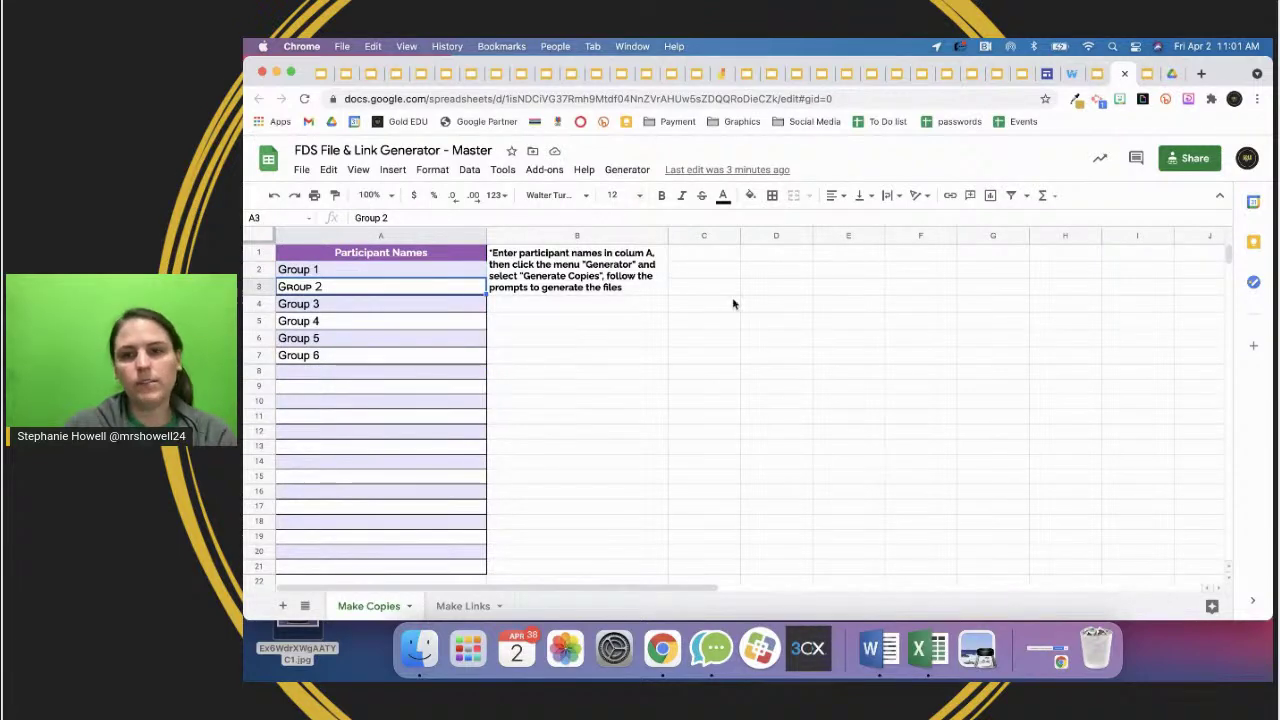
- Share the Iron Chef folder in Drive with anyone with the link as Editor and copy the folder link
{"action": "left_click", "coordinate": [1172, 75]}
{"action": "left_click", "coordinate": [576, 198]}
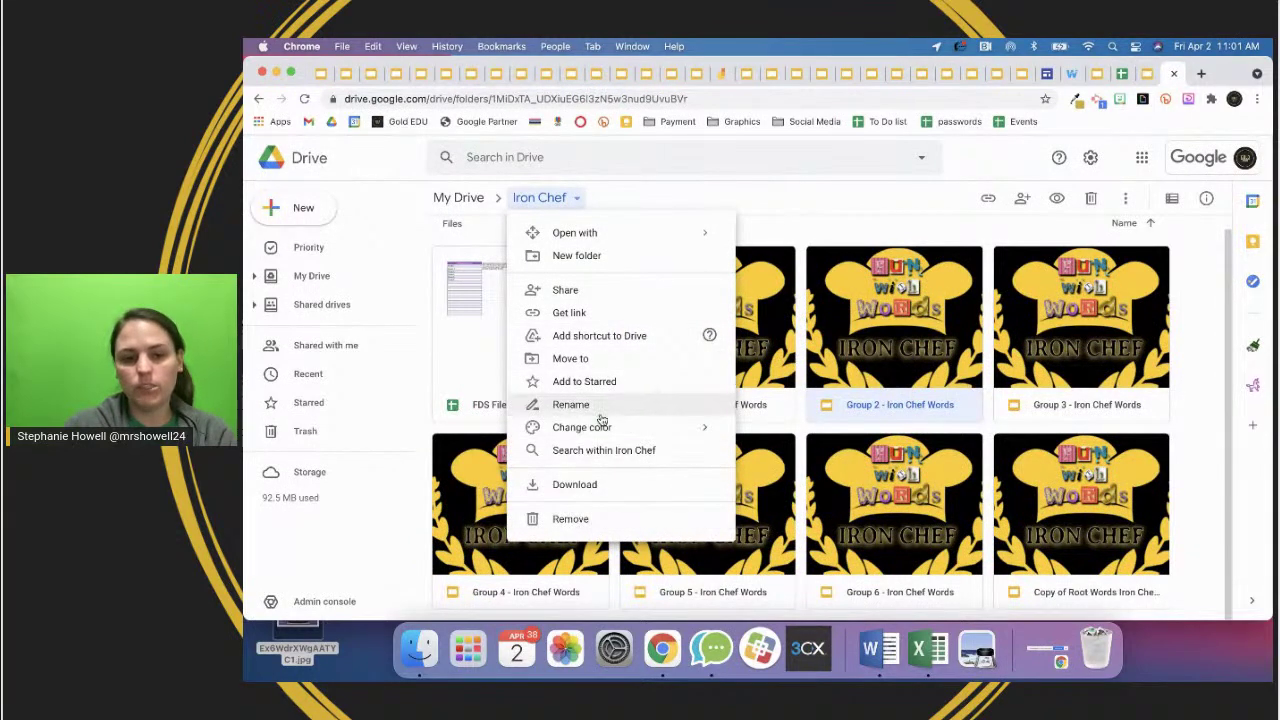
{"action": "left_click", "coordinate": [595, 299]}
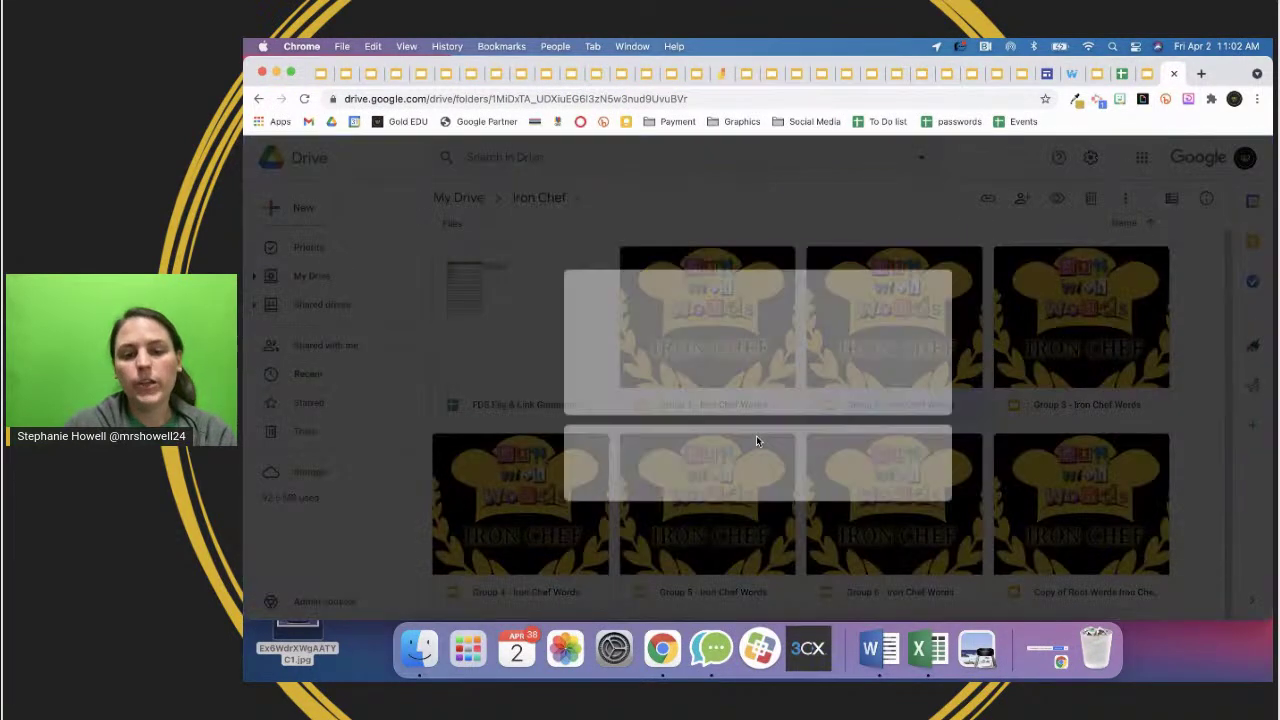
{"action": "left_click", "coordinate": [563, 494]}
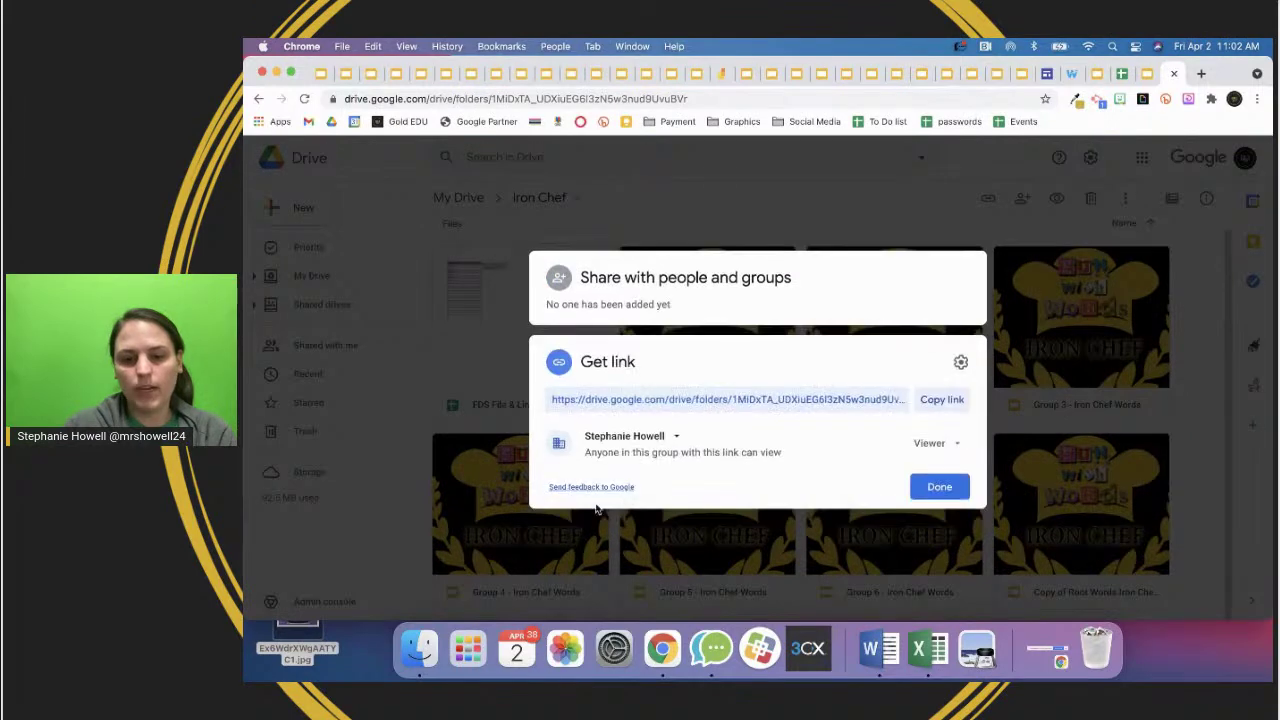
{"action": "left_click", "coordinate": [660, 437]}
{"action": "left_click", "coordinate": [698, 562]}
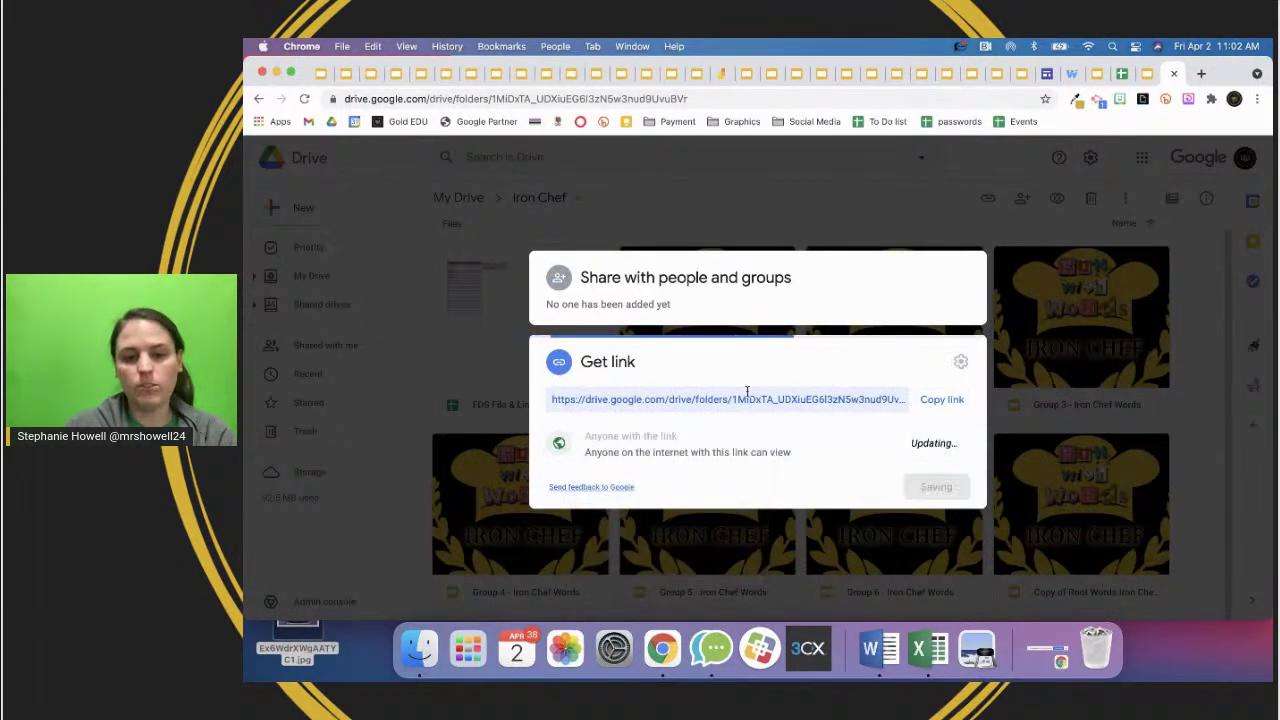
{"action": "left_click", "coordinate": [928, 443]}
{"action": "left_click", "coordinate": [952, 545]}
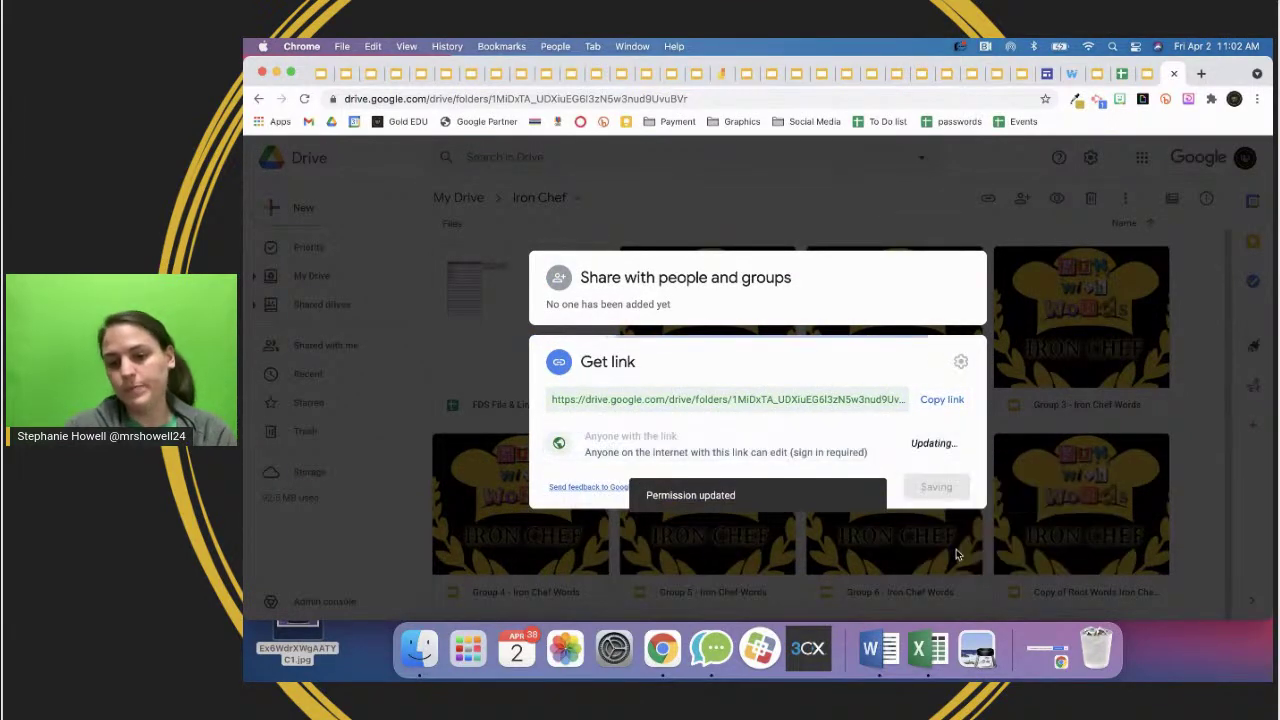
{"action": "left_click", "coordinate": [941, 402]}
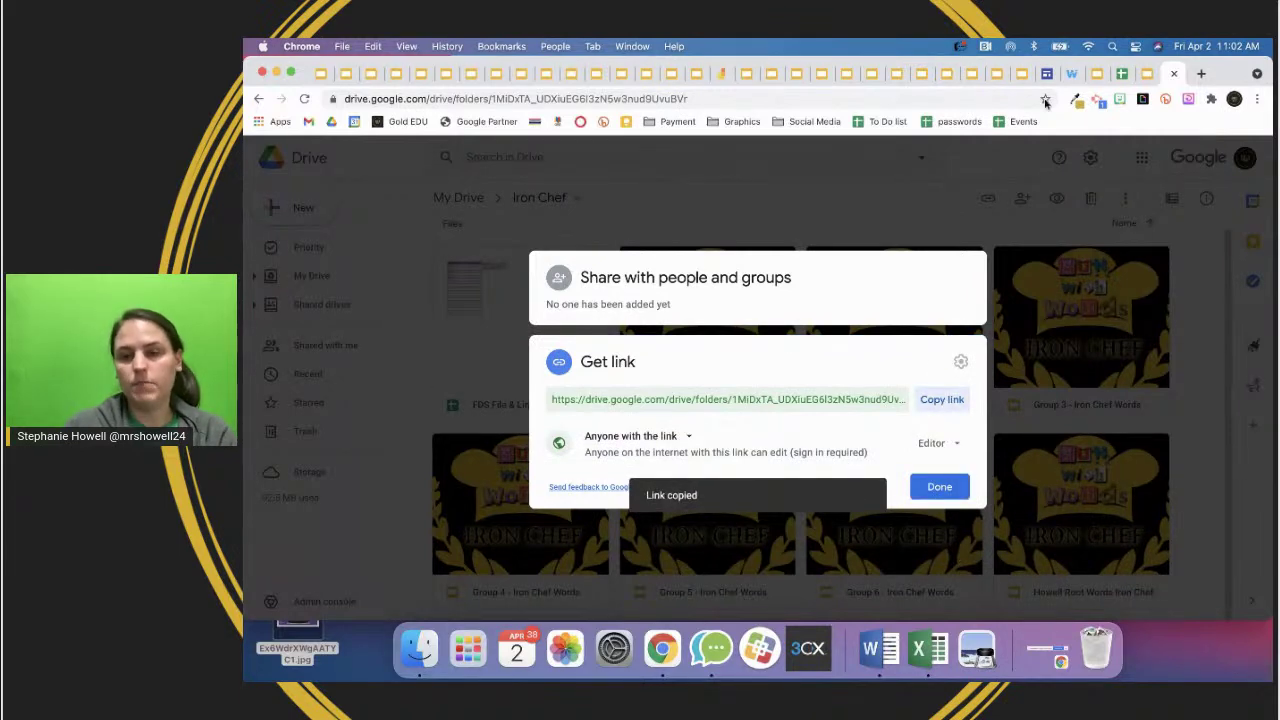
- Run Generate Links in the FDS File & Link Generator sheet with the copied Iron Chef folder link as the folder URL
{"action": "left_click", "coordinate": [1148, 75]}
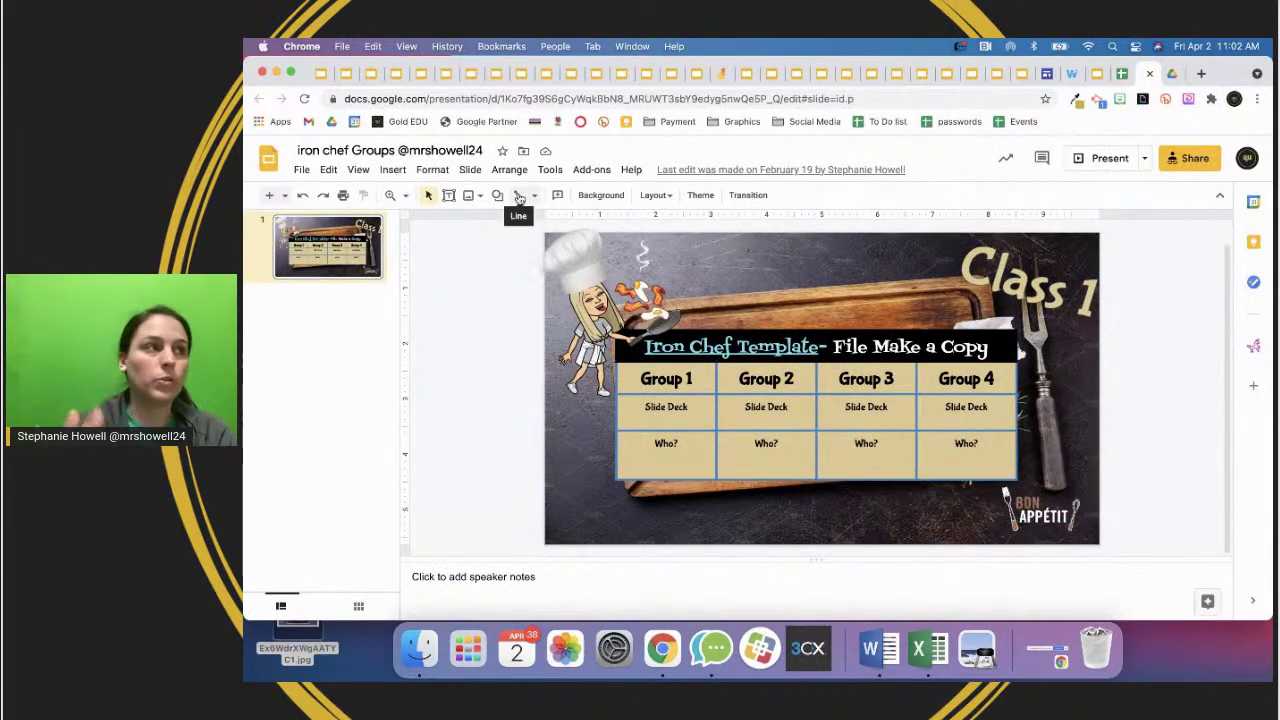
{"action": "left_click", "coordinate": [1122, 73]}
{"action": "left_click", "coordinate": [627, 169]}
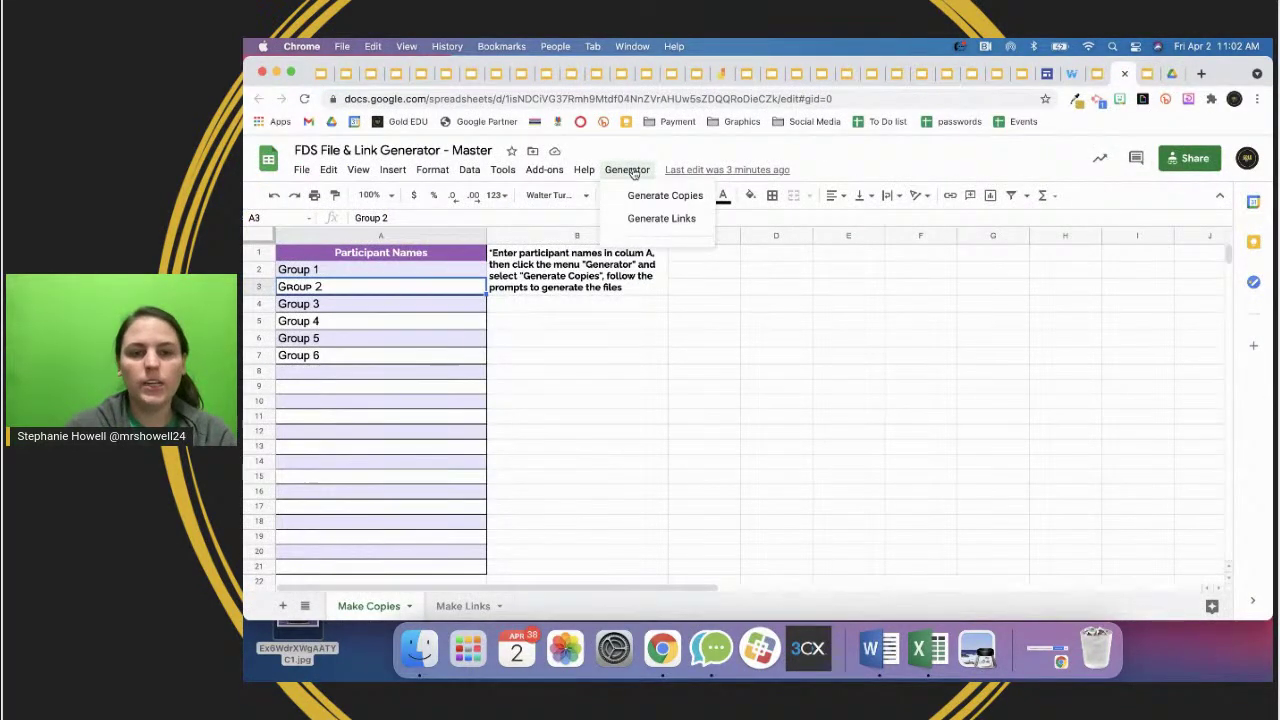
{"action": "left_click", "coordinate": [662, 226]}
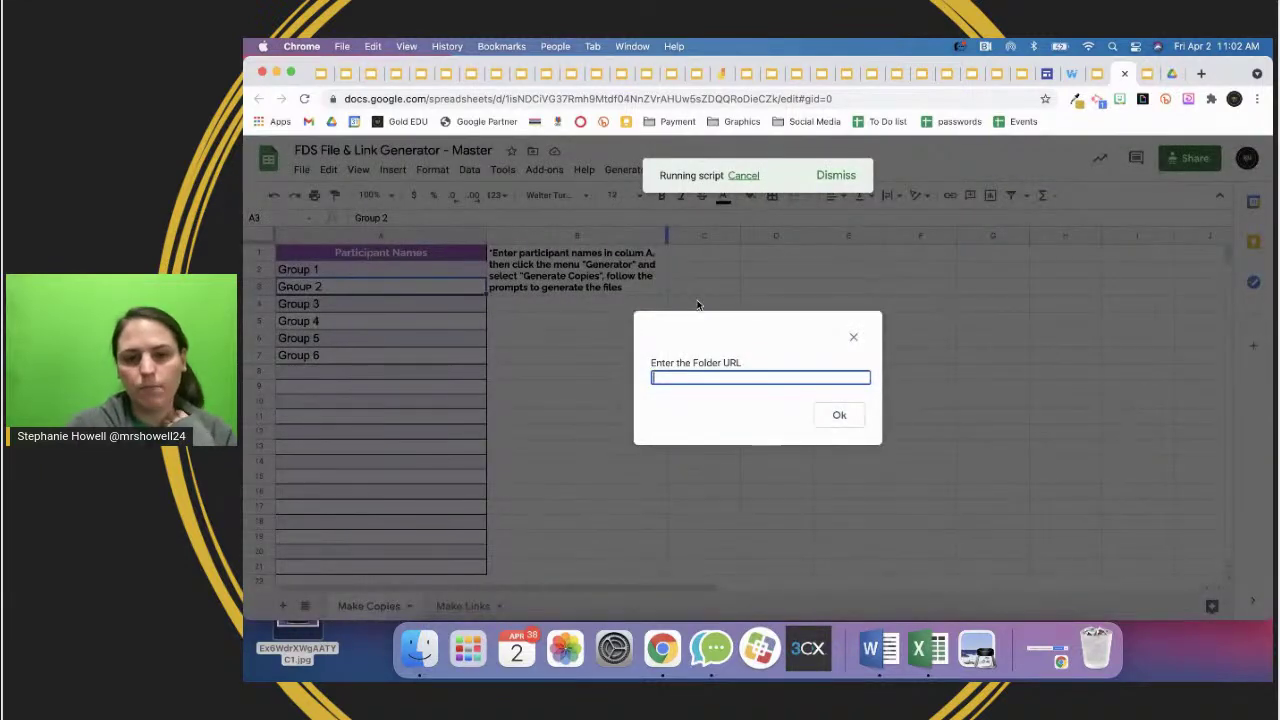
{"action": "key", "text": "super+v"}
{"action": "left_click", "coordinate": [839, 415]}
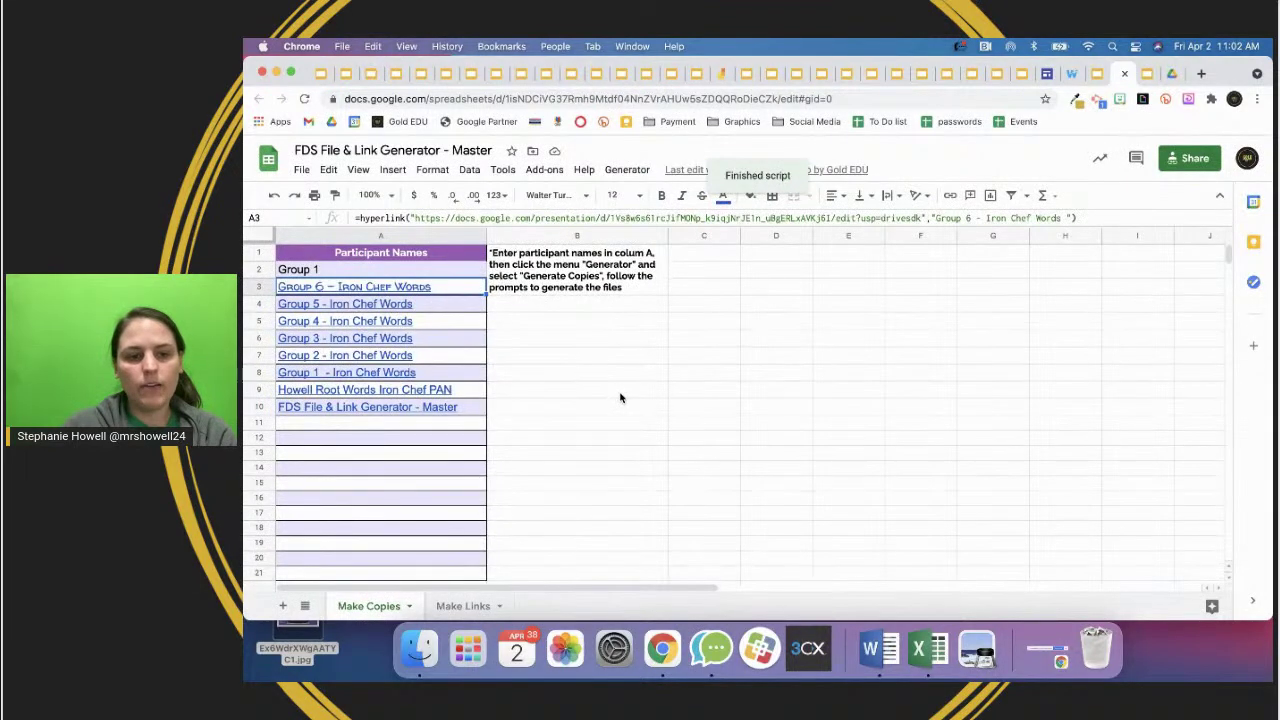
- Remove the entries for the original Root Words Iron Chef PAN deck and the generator sheet from the list of links
{"action": "left_click", "coordinate": [404, 276]}
{"action": "left_click", "coordinate": [366, 408]}
{"action": "left_click", "coordinate": [362, 392], "text": "shift"}
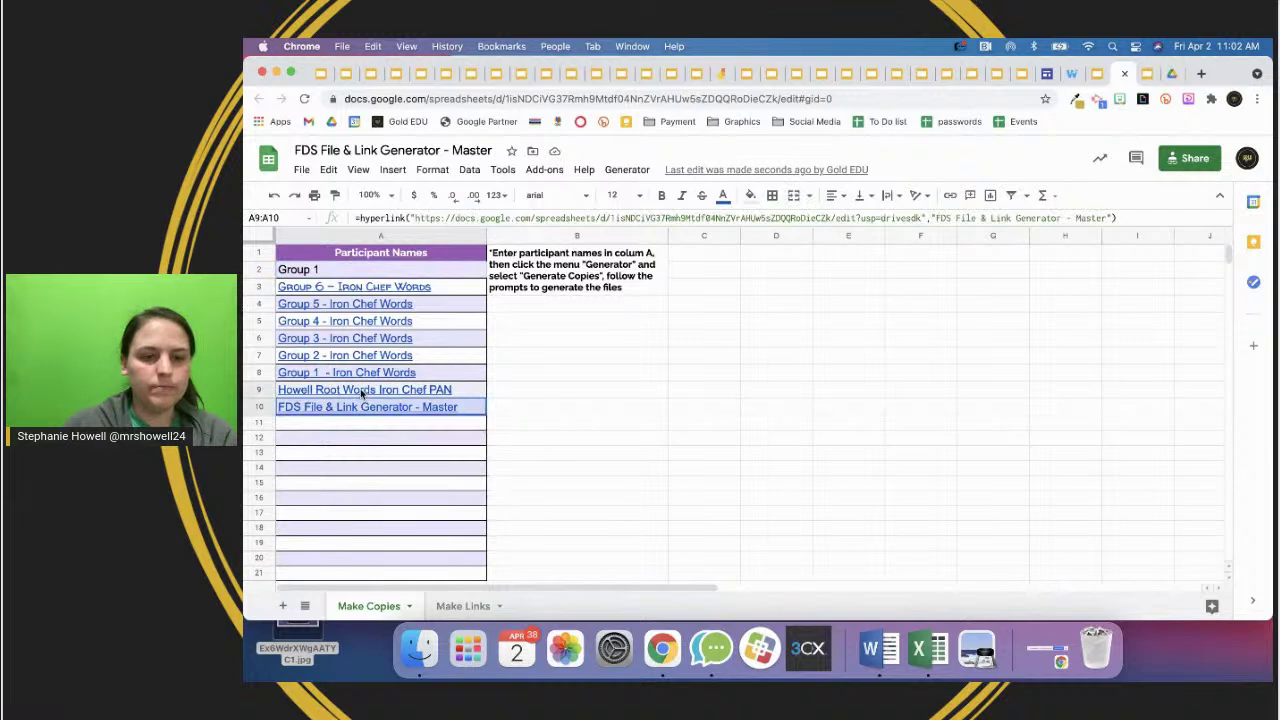
{"action": "left_click", "coordinate": [366, 289]}
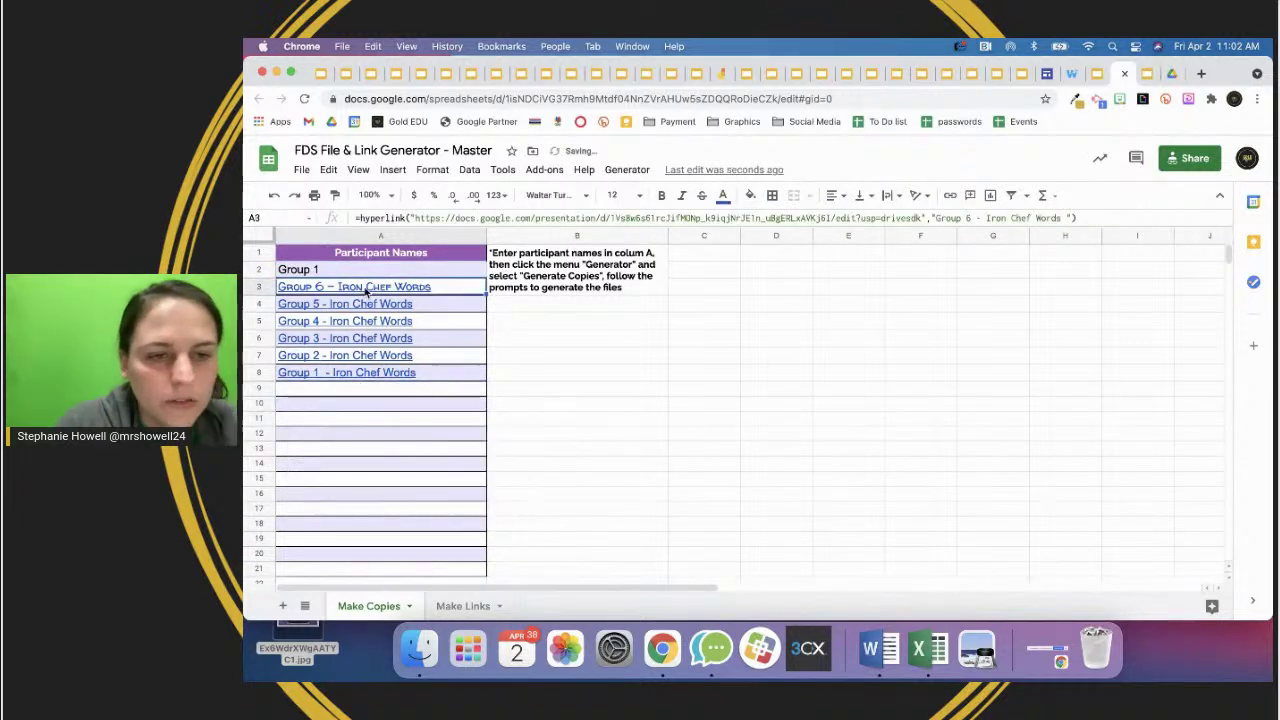
- Check the generated group links by opening the Group 1 - Iron Chef Words deck, and return to the generator sheet
{"action": "left_click", "coordinate": [284, 321]}
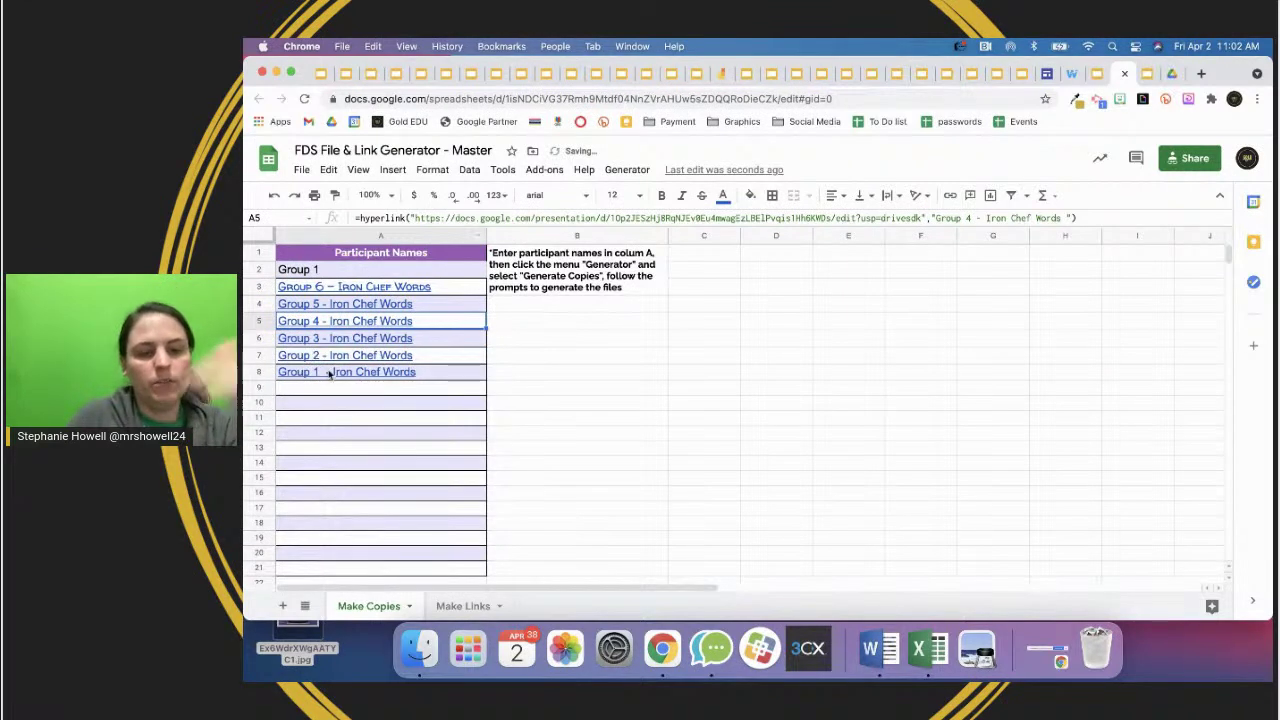
{"action": "left_click", "coordinate": [328, 371]}
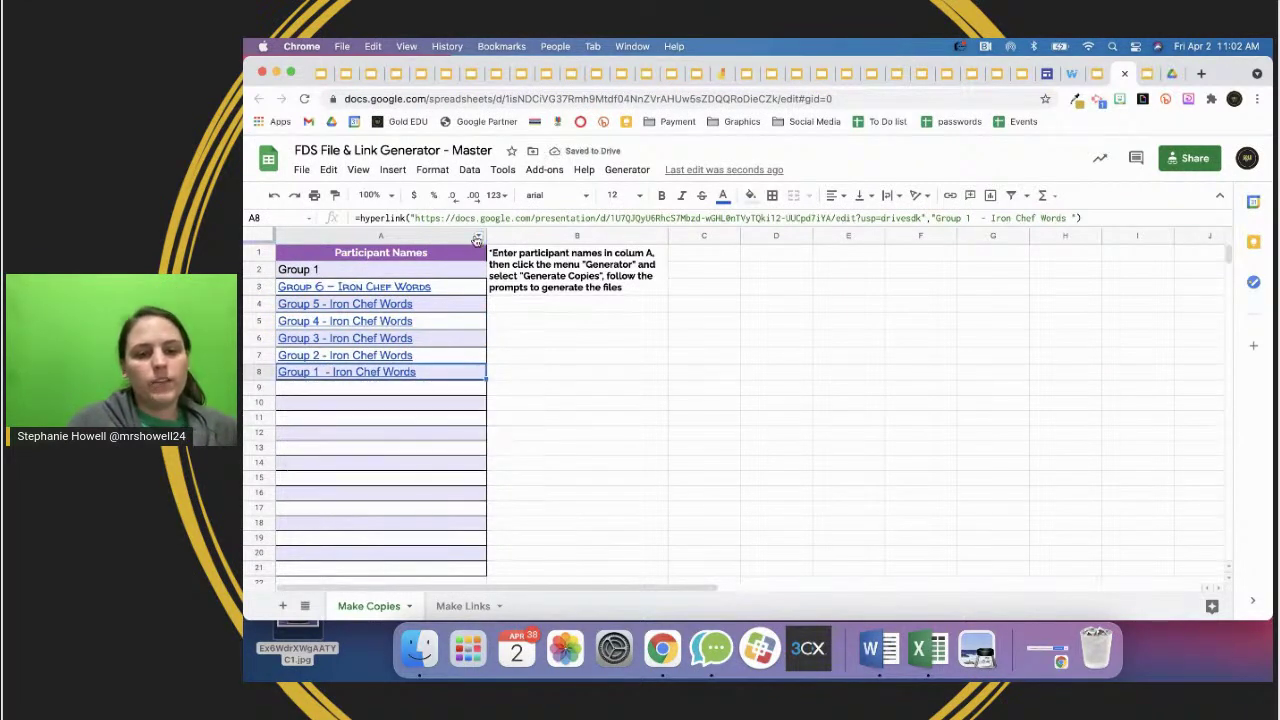
{"action": "left_click", "coordinate": [479, 237]}
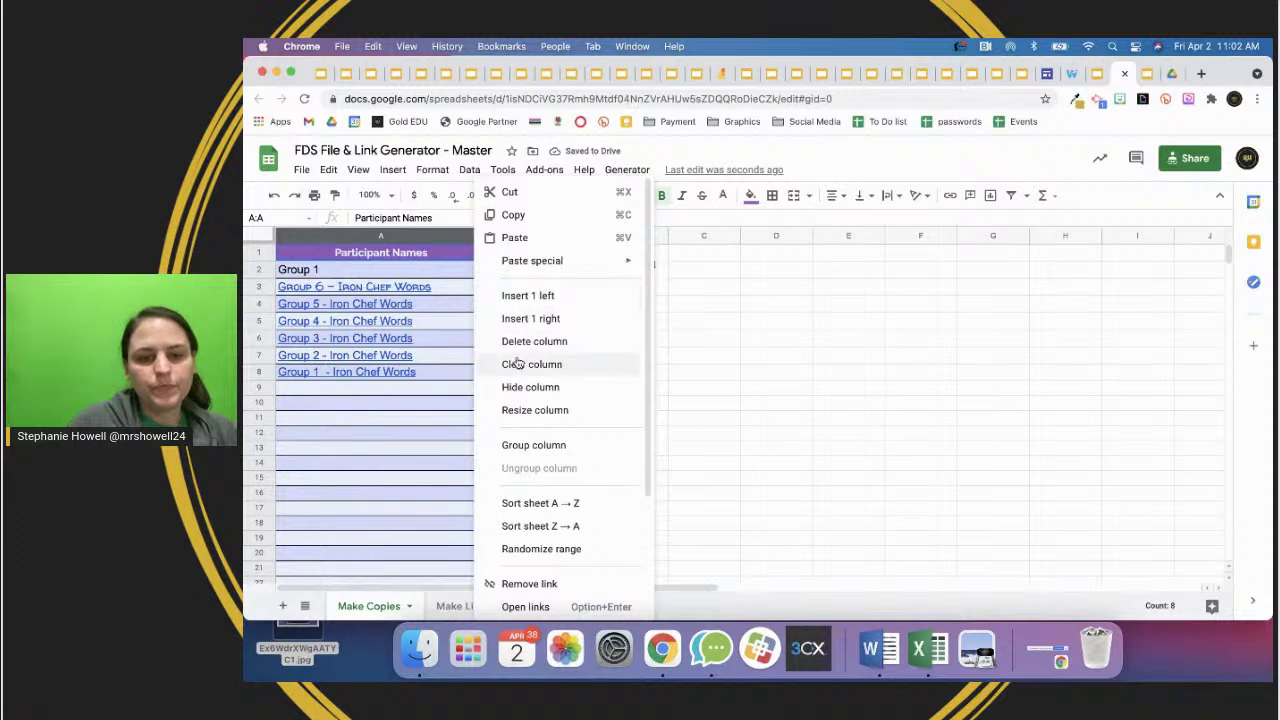
{"action": "left_click", "coordinate": [380, 362]}
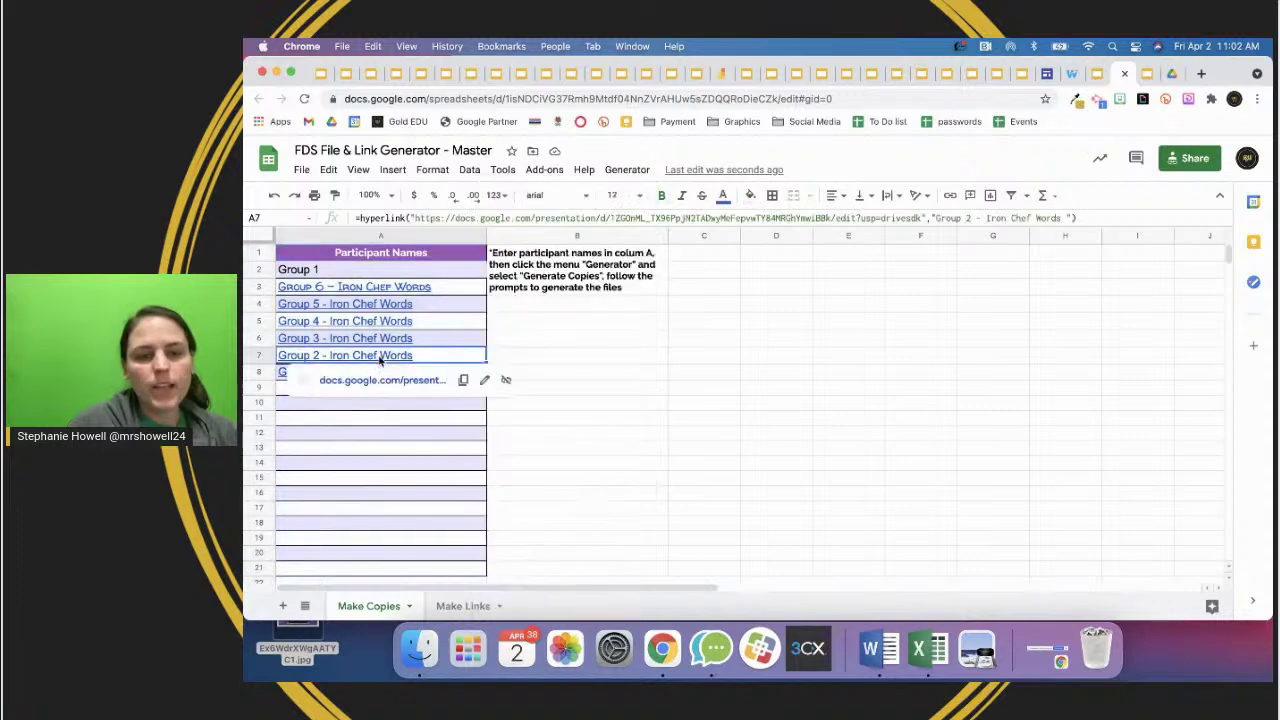
{"action": "left_click", "coordinate": [521, 312]}
{"action": "left_click", "coordinate": [698, 315]}
{"action": "left_click", "coordinate": [820, 324]}
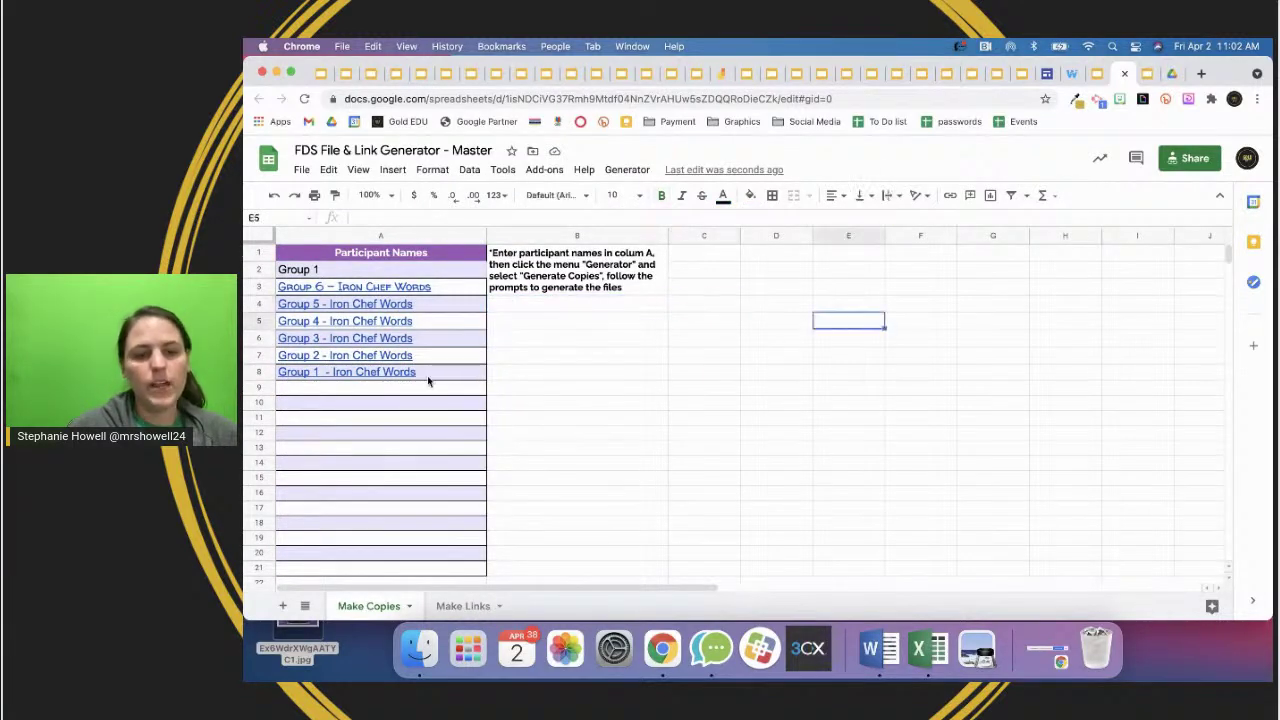
{"action": "left_click", "coordinate": [407, 376]}
{"action": "left_click", "coordinate": [394, 406]}
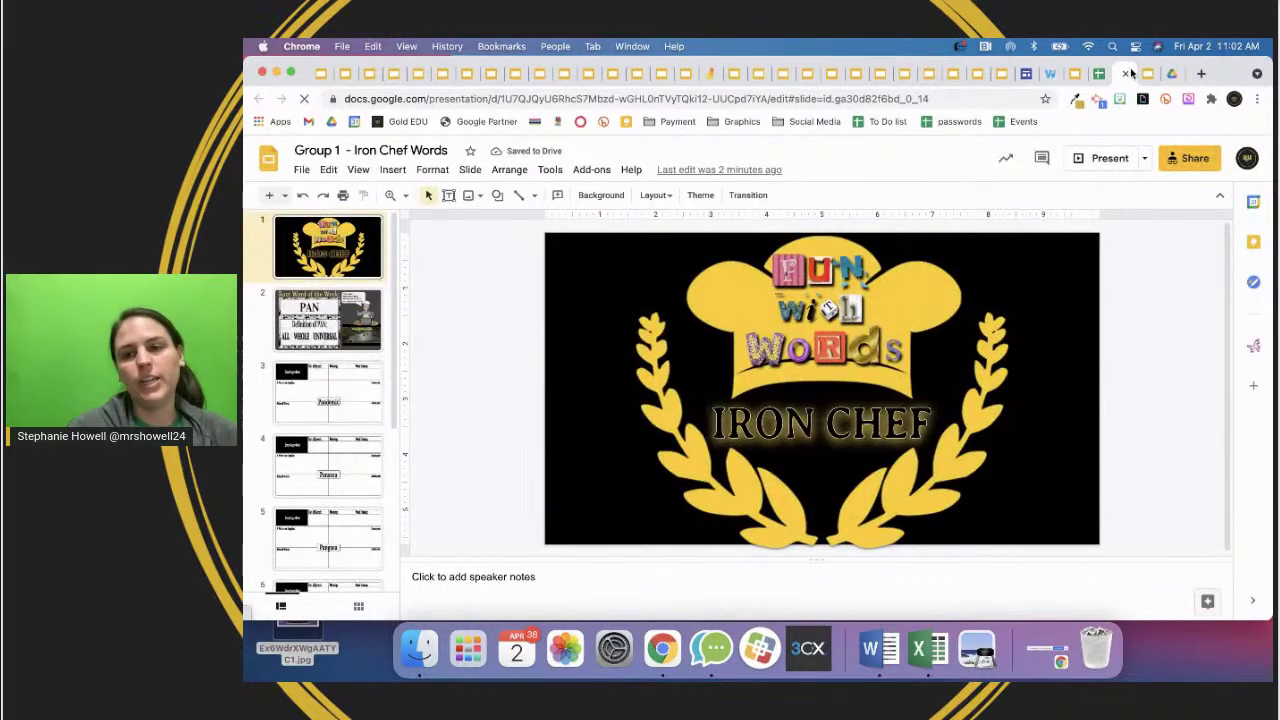
{"action": "left_click", "coordinate": [1125, 74]}
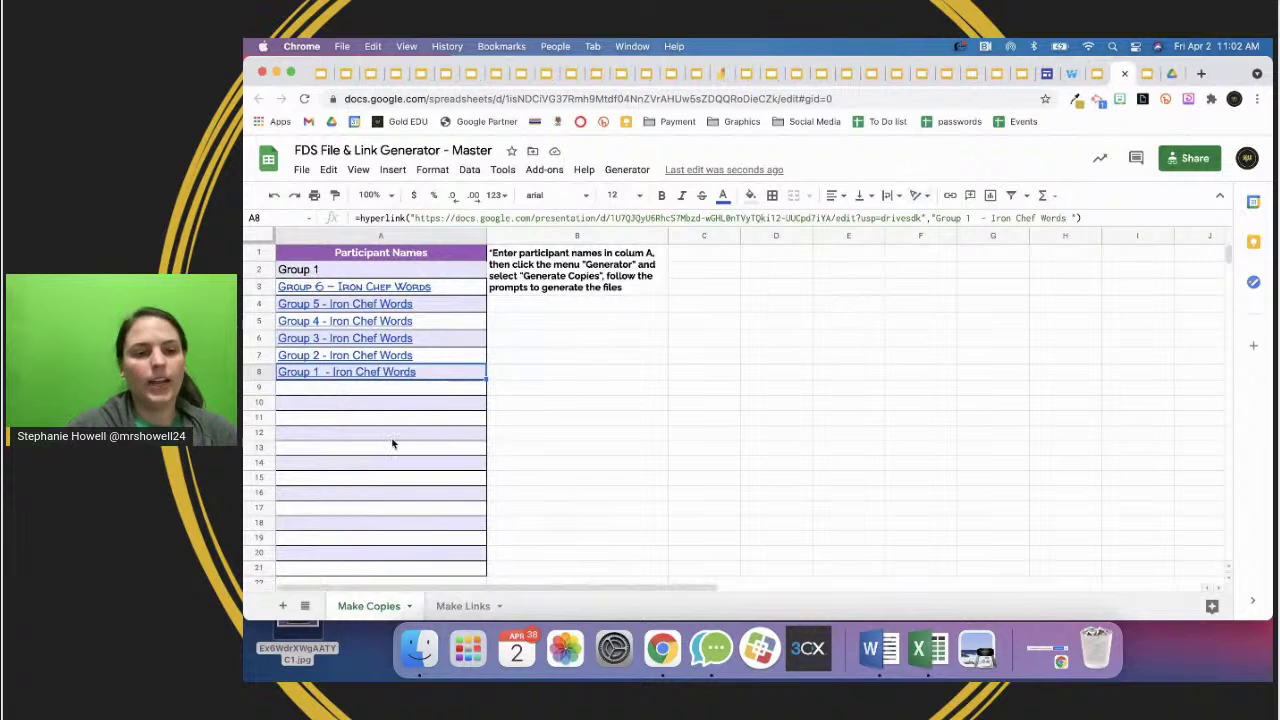
{"action": "left_click_drag", "start_coordinate": [393, 444], "coordinate": [385, 288]}
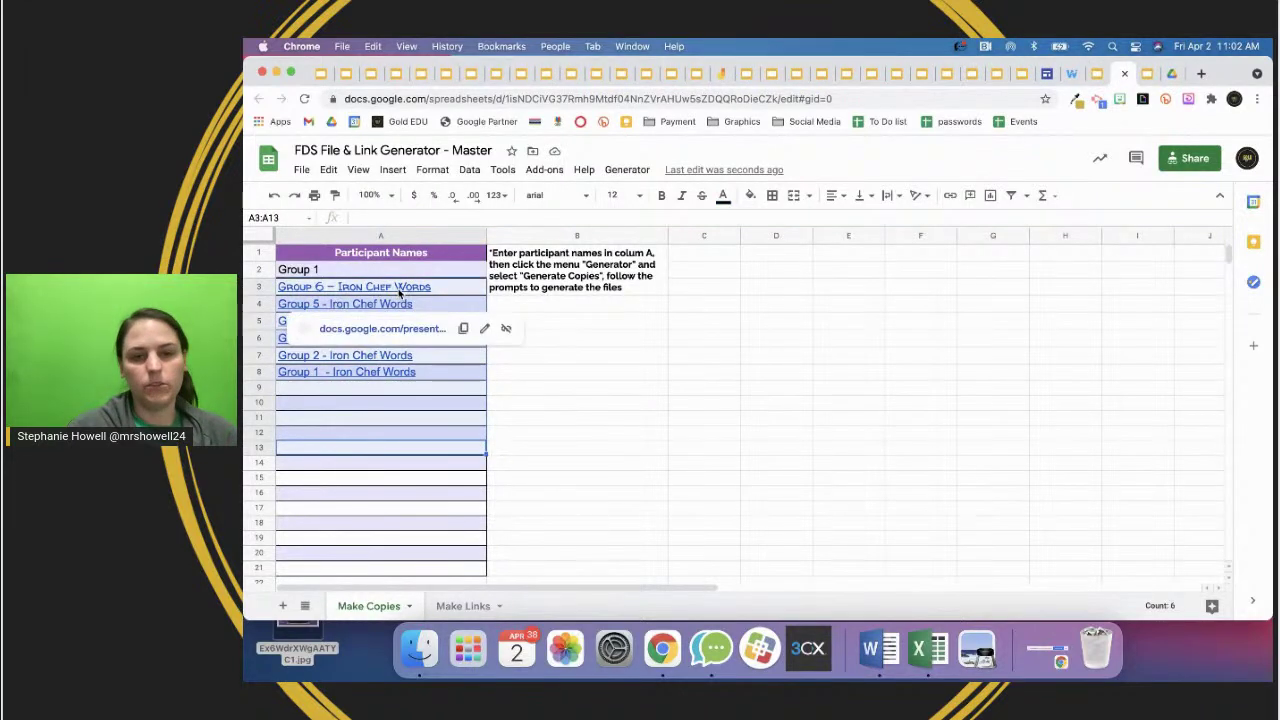
{"action": "left_click", "coordinate": [627, 169]}
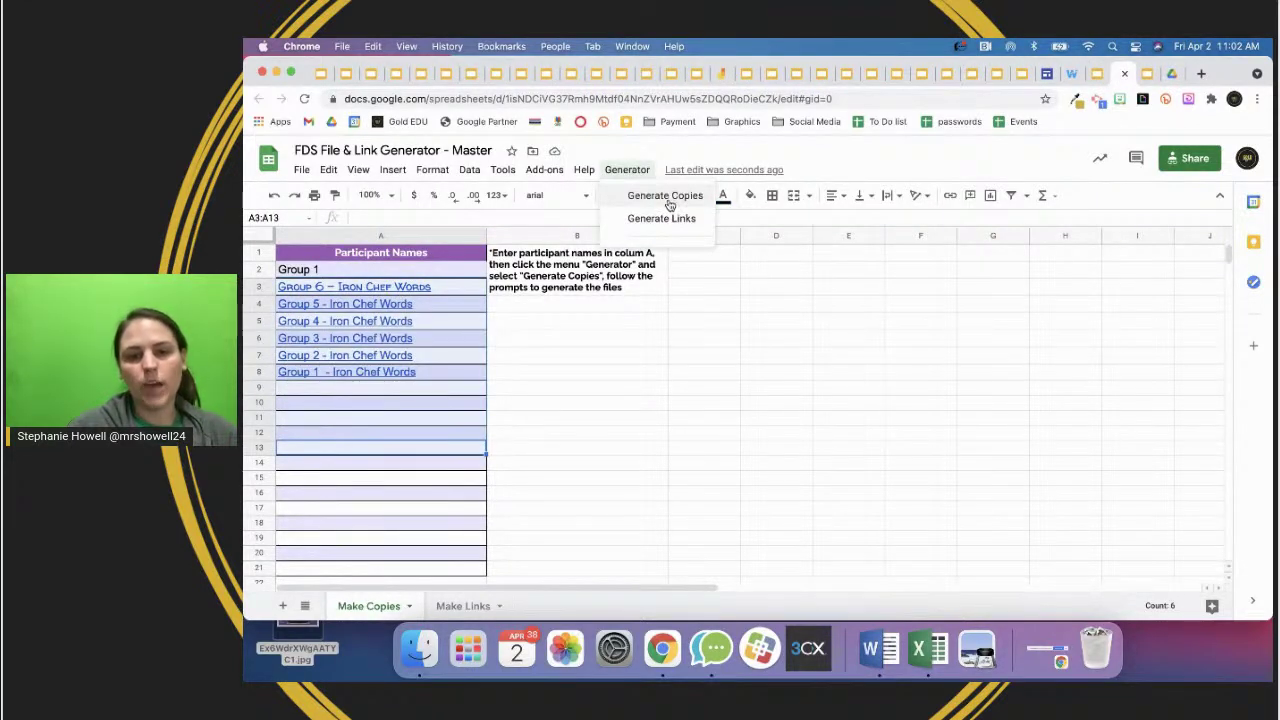
{"action": "left_click", "coordinate": [533, 438]}
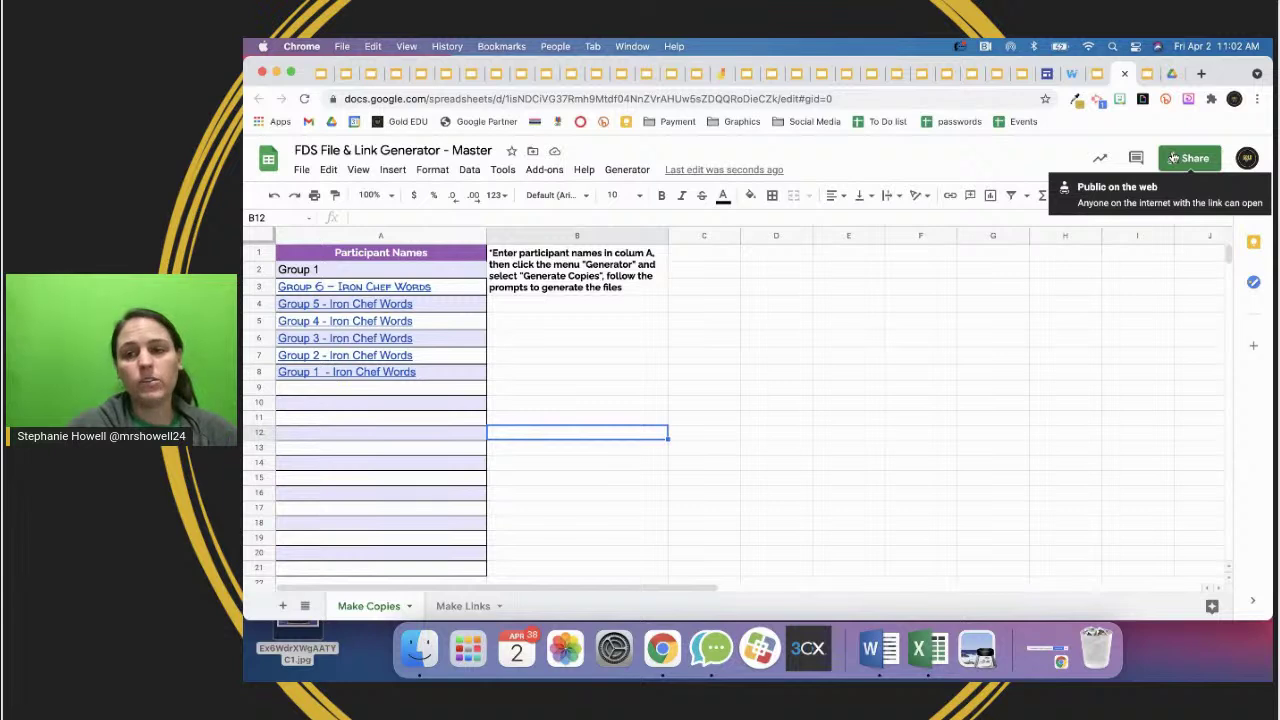
{"action": "left_click", "coordinate": [596, 308]}
{"action": "left_click", "coordinate": [735, 308]}
{"action": "left_click", "coordinate": [799, 308]}
{"action": "left_click_drag", "start_coordinate": [527, 282], "coordinate": [480, 288]}
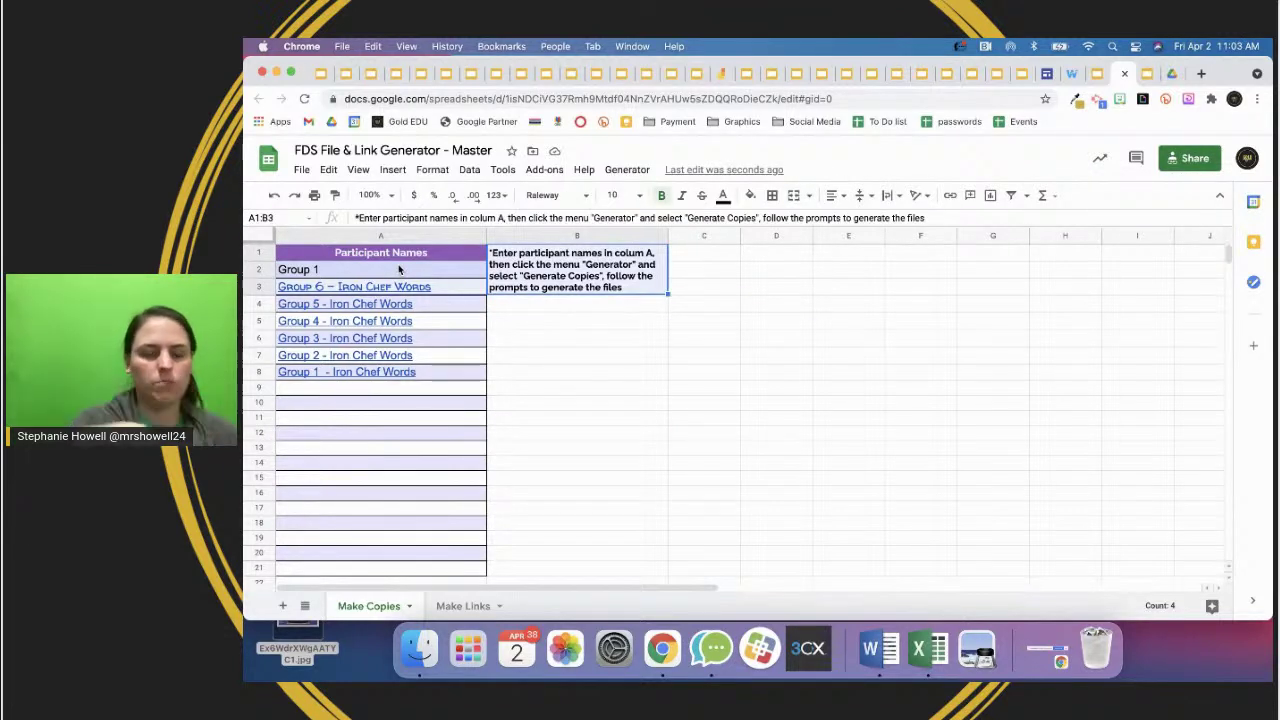
{"action": "left_click", "coordinate": [517, 308]}
{"action": "left_click", "coordinate": [535, 291]}
{"action": "left_click", "coordinate": [541, 348]}
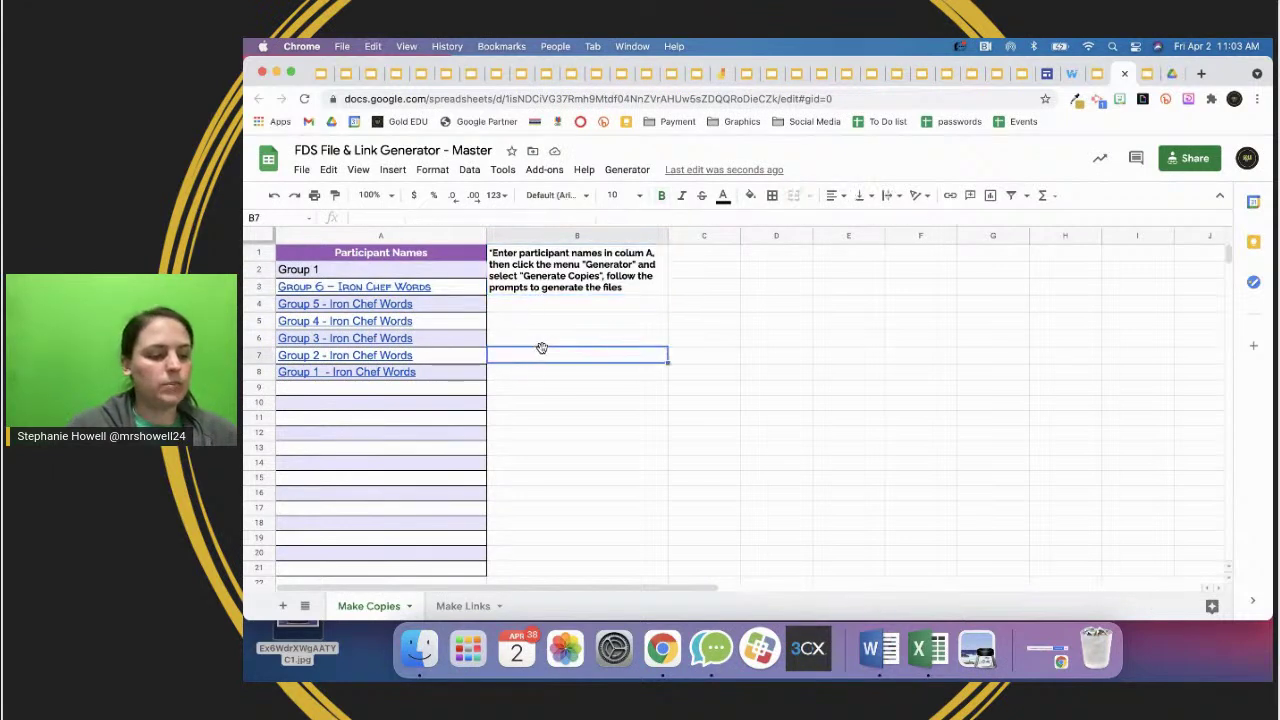
- Preview the linked Group 3 - Iron Chef Words deck from the list of generated links
{"action": "left_click", "coordinate": [458, 339]}
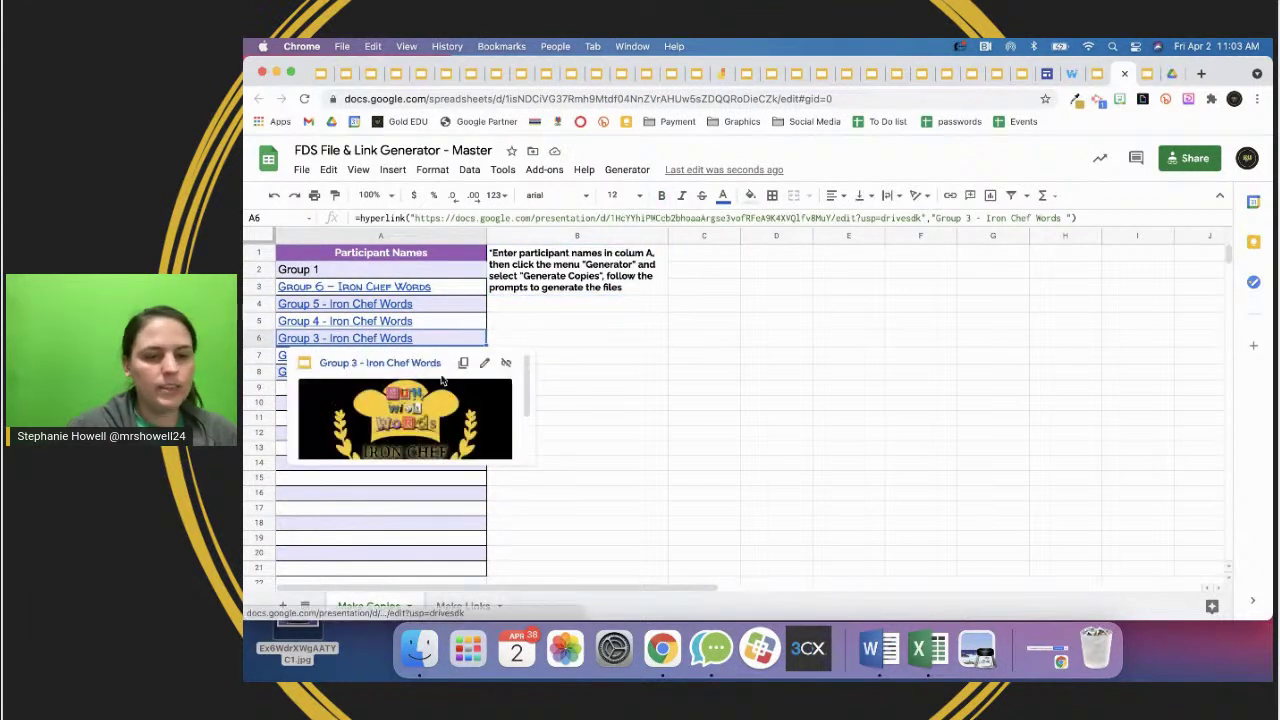
{"action": "left_click", "coordinate": [420, 322]}
{"action": "left_click", "coordinate": [417, 300]}
{"action": "left_click", "coordinate": [428, 338]}
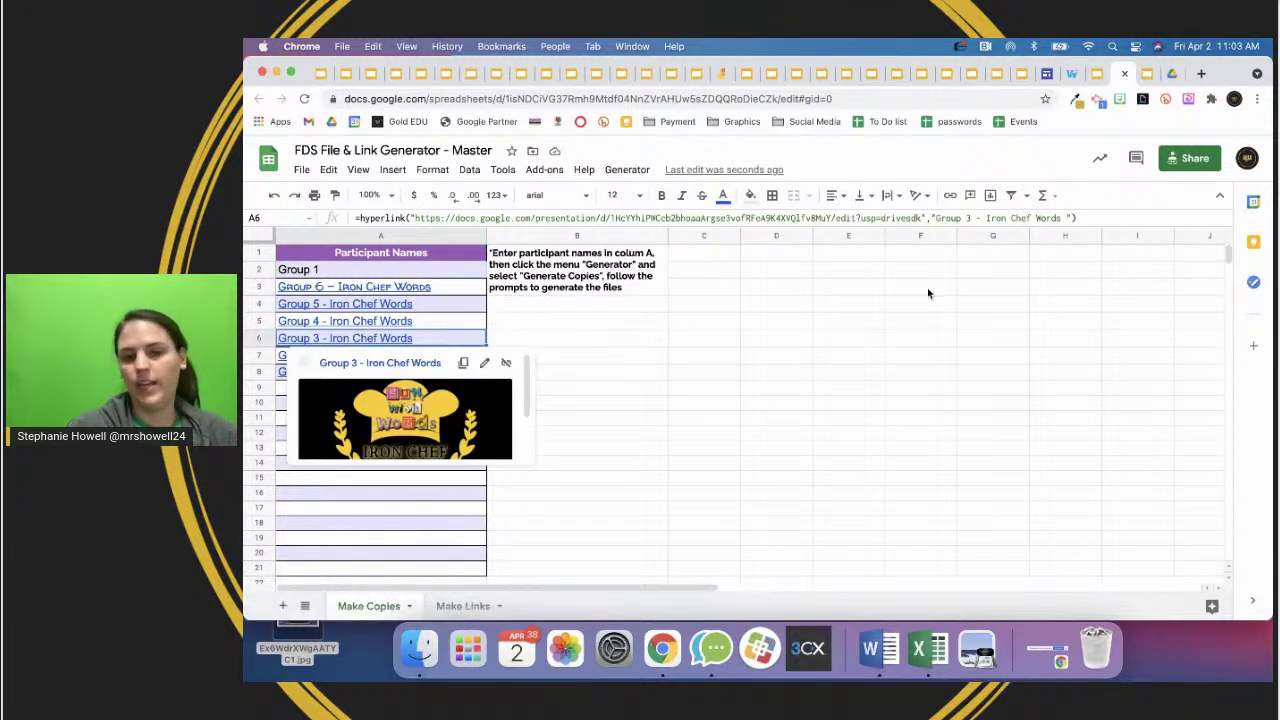
{"action": "mouse_move", "coordinate": [440, 345]}
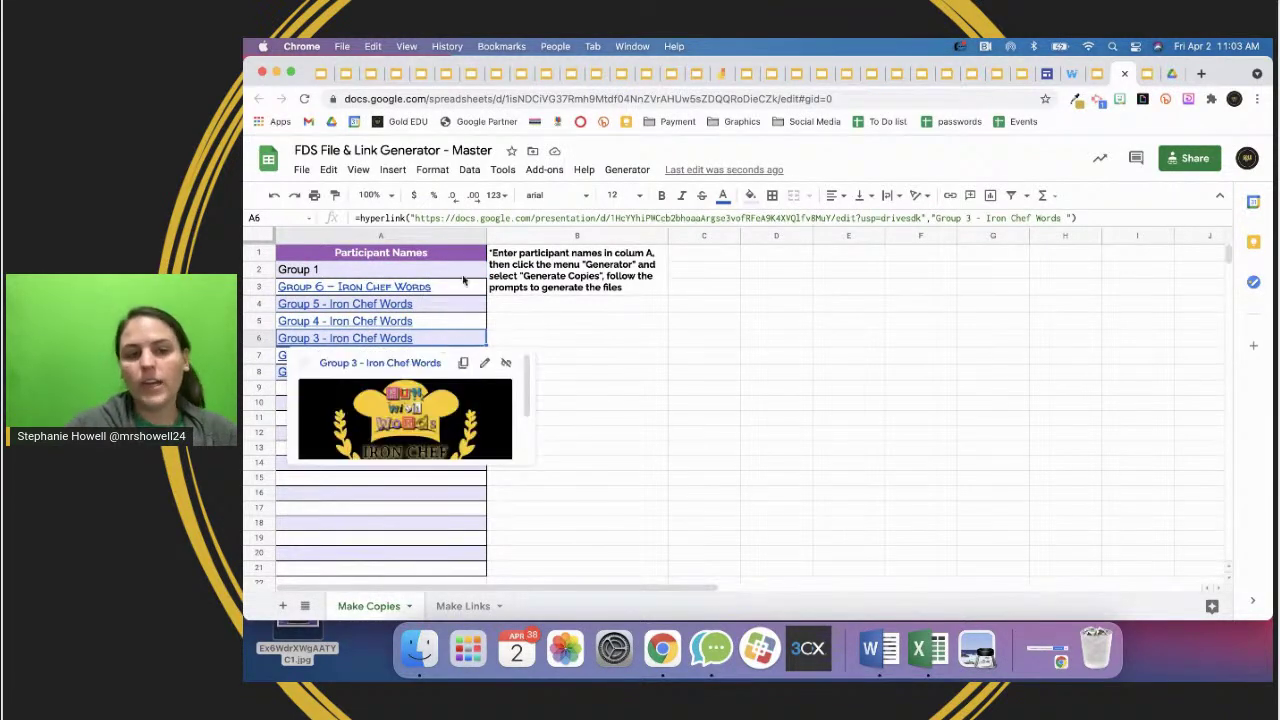
- Preview the Group 2, 1, 4 and 6 Iron Chef Words decks from the generated list of links
{"action": "left_click", "coordinate": [604, 353]}
{"action": "left_click", "coordinate": [400, 356]}
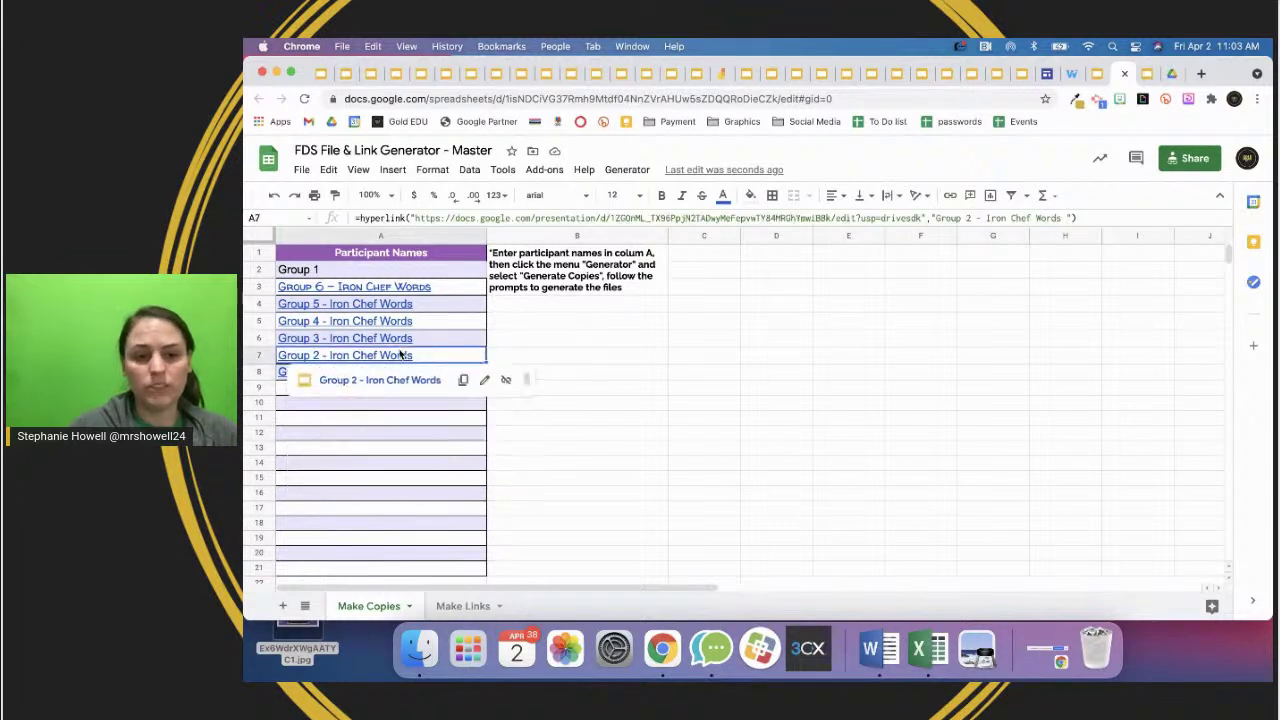
{"action": "left_click", "coordinate": [398, 342]}
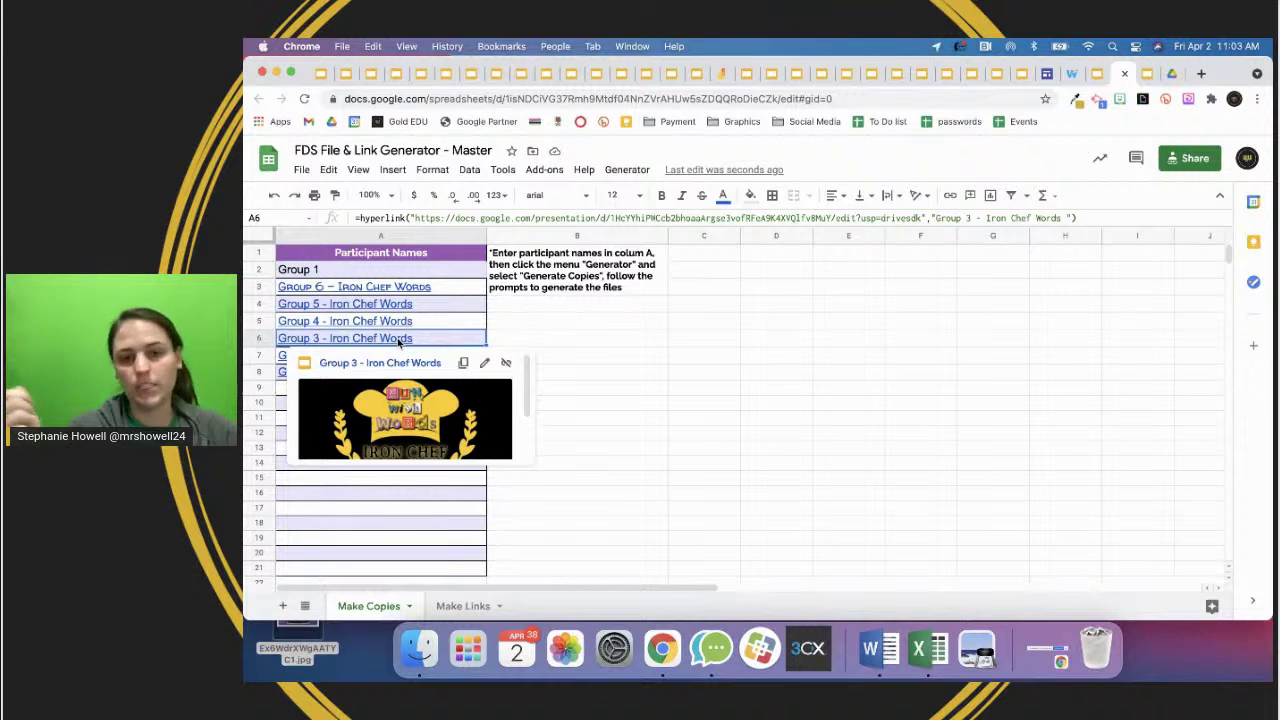
{"action": "left_click", "coordinate": [515, 346]}
{"action": "left_click", "coordinate": [421, 356]}
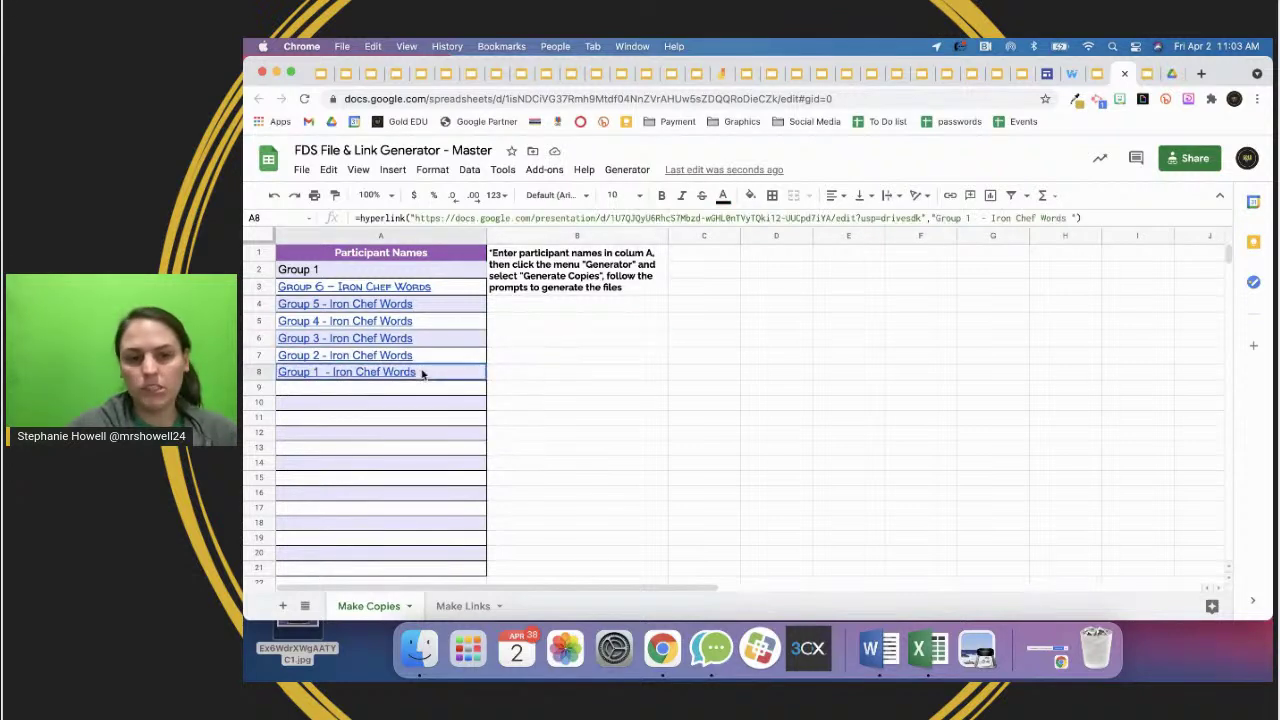
{"action": "mouse_move", "coordinate": [421, 337]}
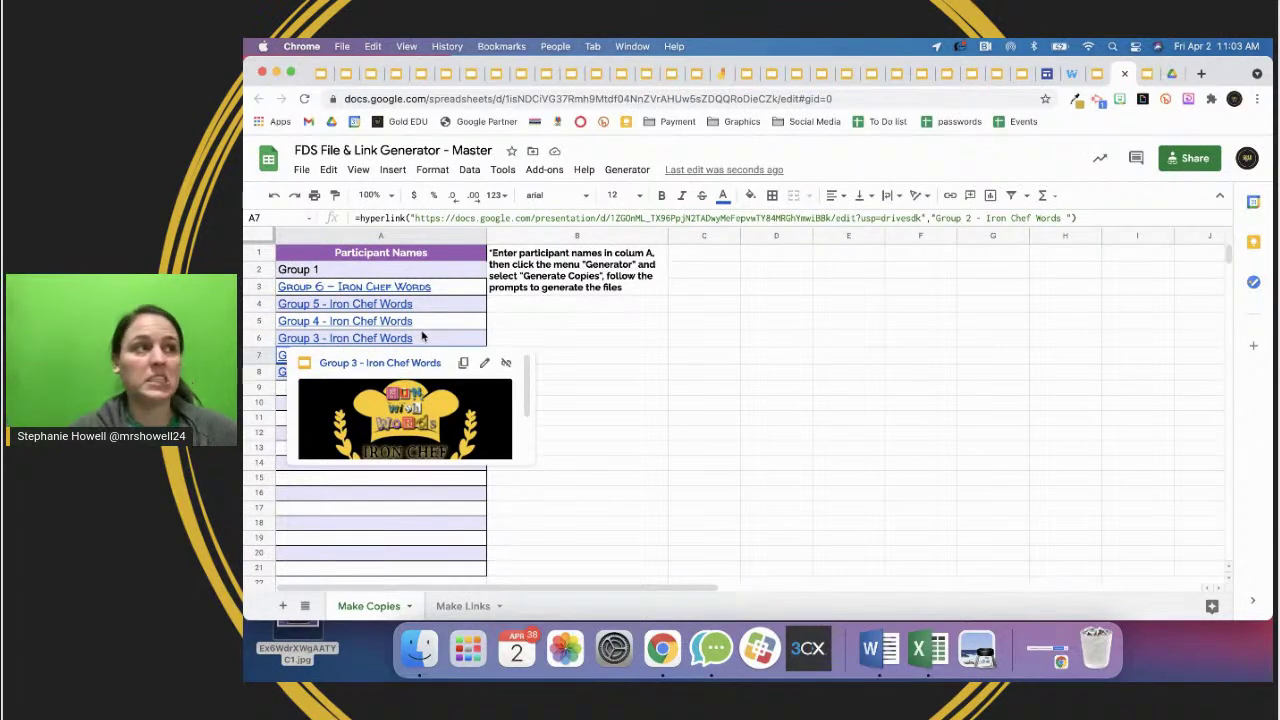
{"action": "left_click", "coordinate": [398, 322]}
{"action": "left_click", "coordinate": [395, 290]}
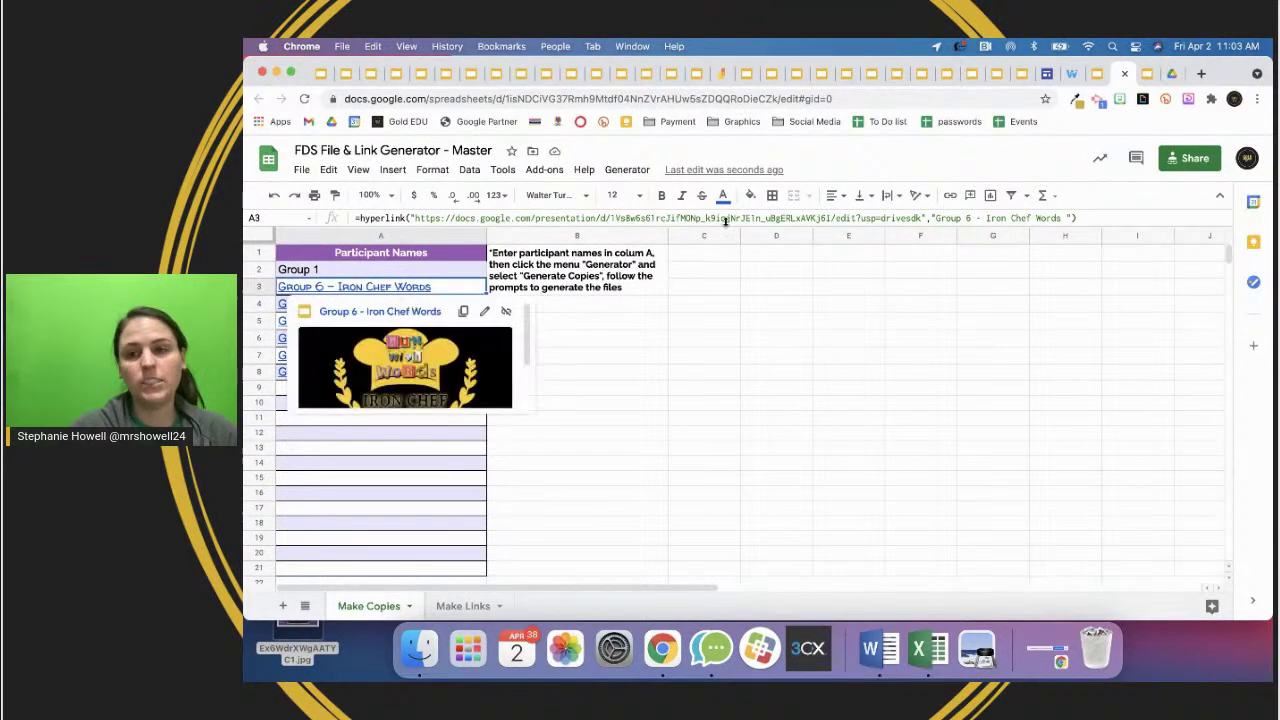
{"action": "left_click", "coordinate": [952, 311]}
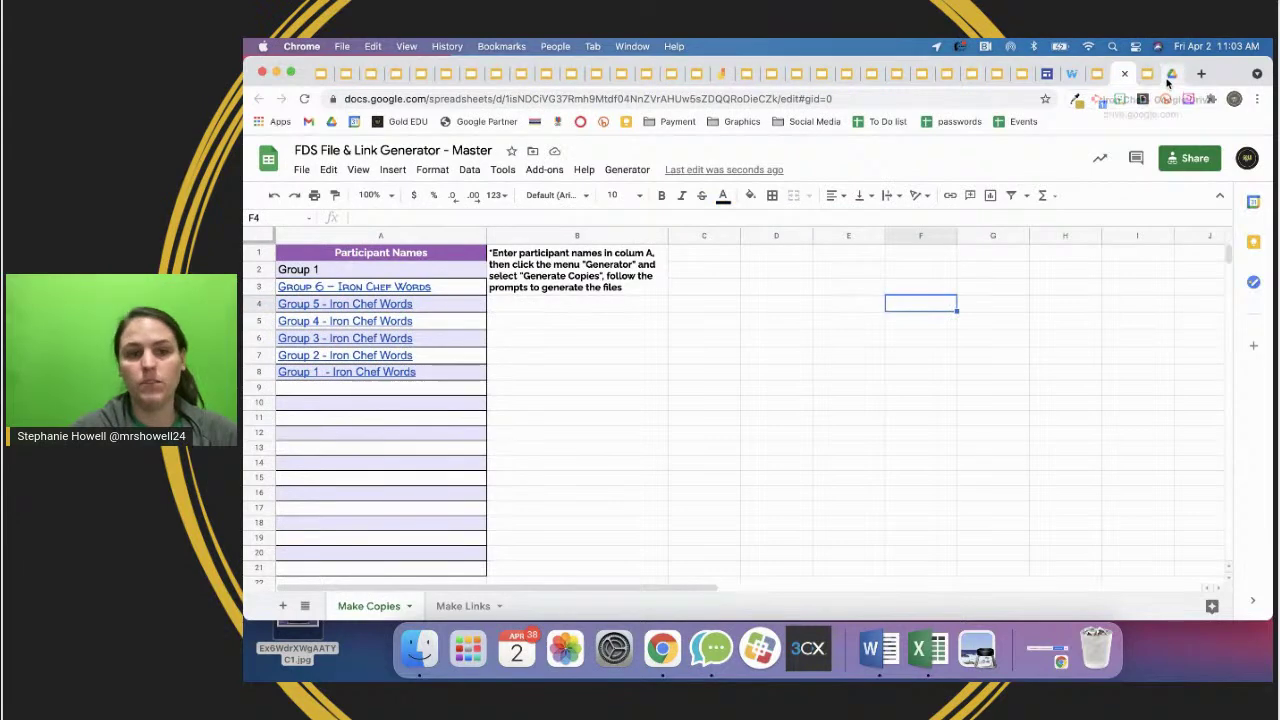
- Check the Iron Chef folder in Drive, and try the Iron Chef Template link in the iron chef Groups deck
{"action": "left_click", "coordinate": [1167, 78]}
{"action": "left_click", "coordinate": [985, 228]}
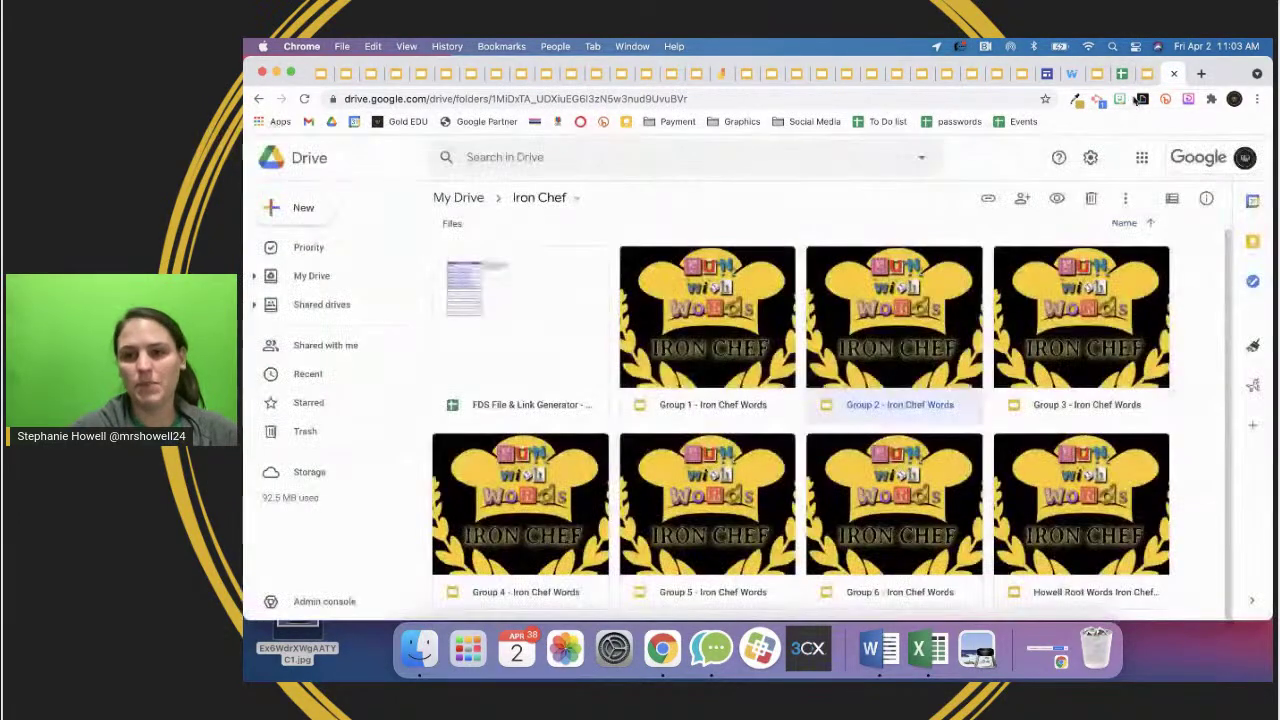
{"action": "left_click", "coordinate": [1149, 73]}
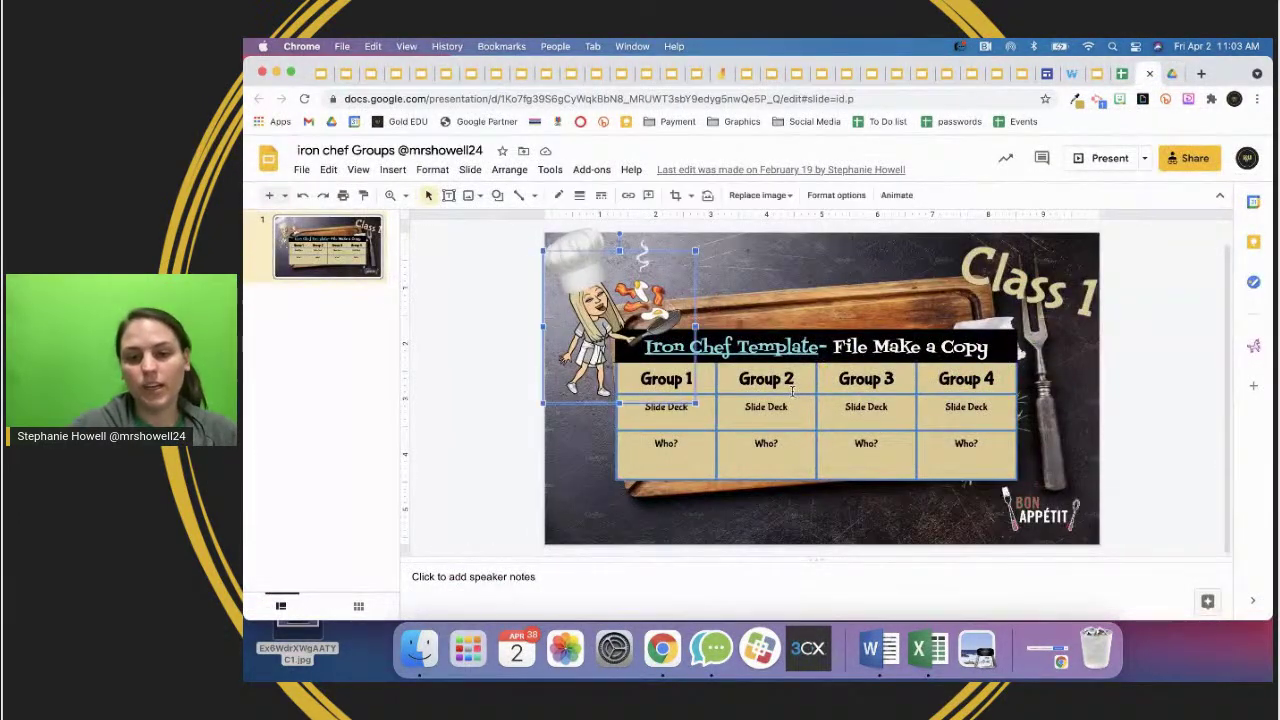
{"action": "left_click", "coordinate": [722, 350]}
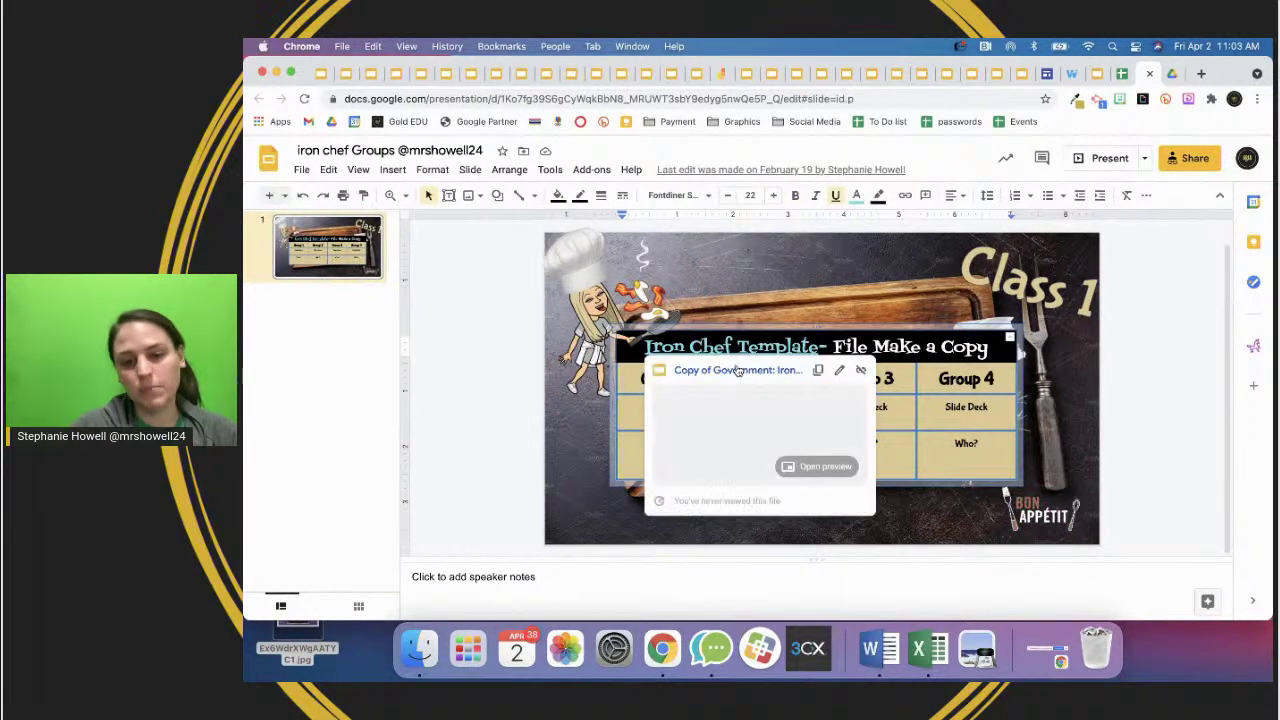
{"action": "left_click", "coordinate": [738, 372]}
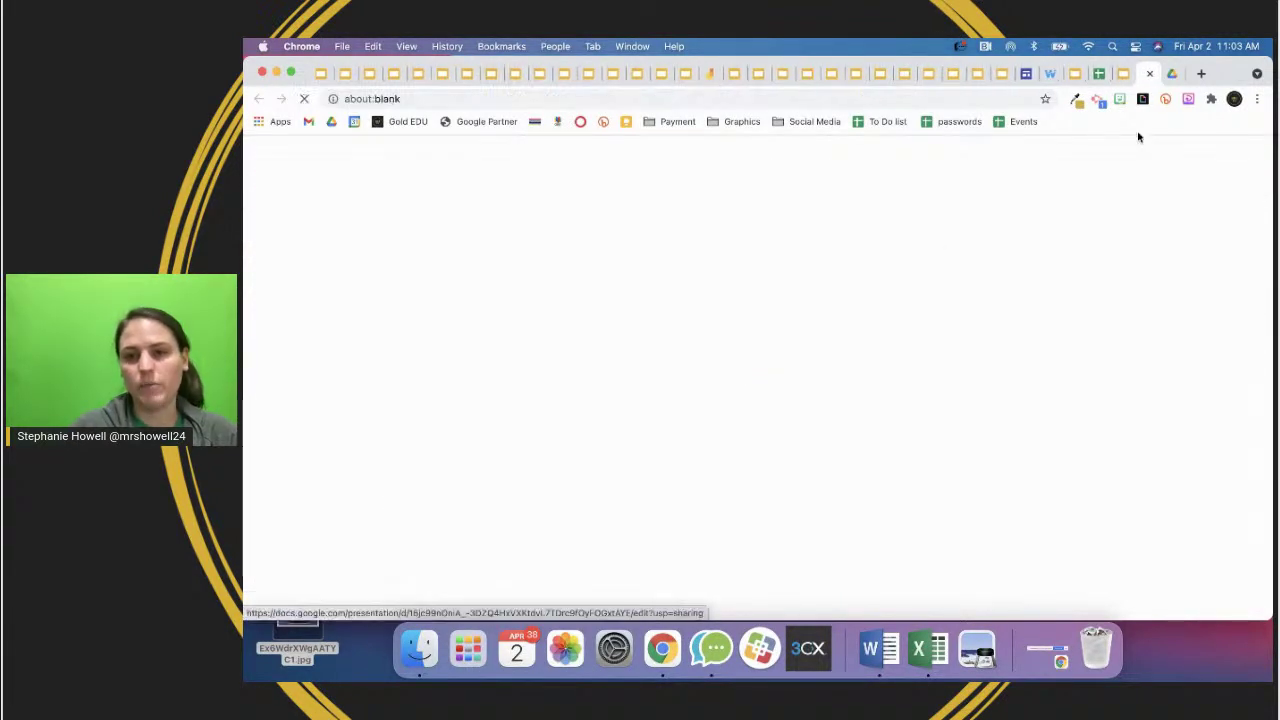
{"action": "left_click", "coordinate": [1150, 74]}
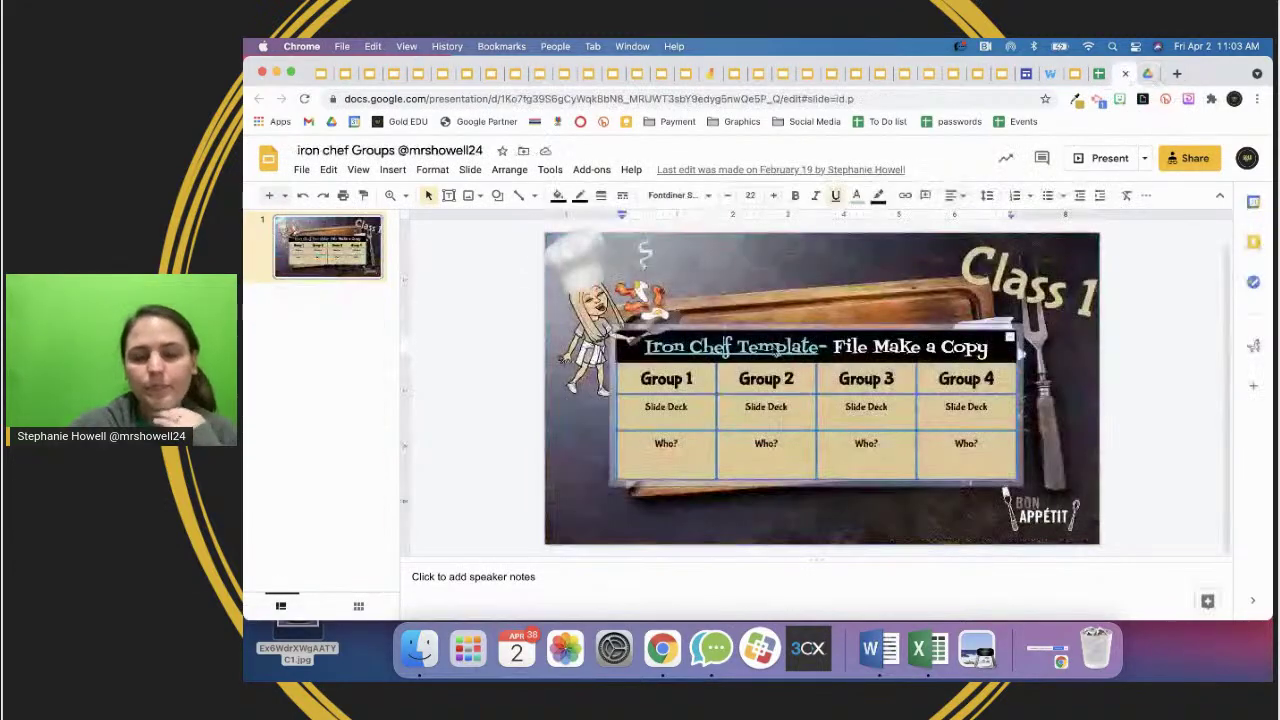
- Open the Copy of Government: Iron Chef deck linked in the header of the group table
{"action": "left_click", "coordinate": [662, 406]}
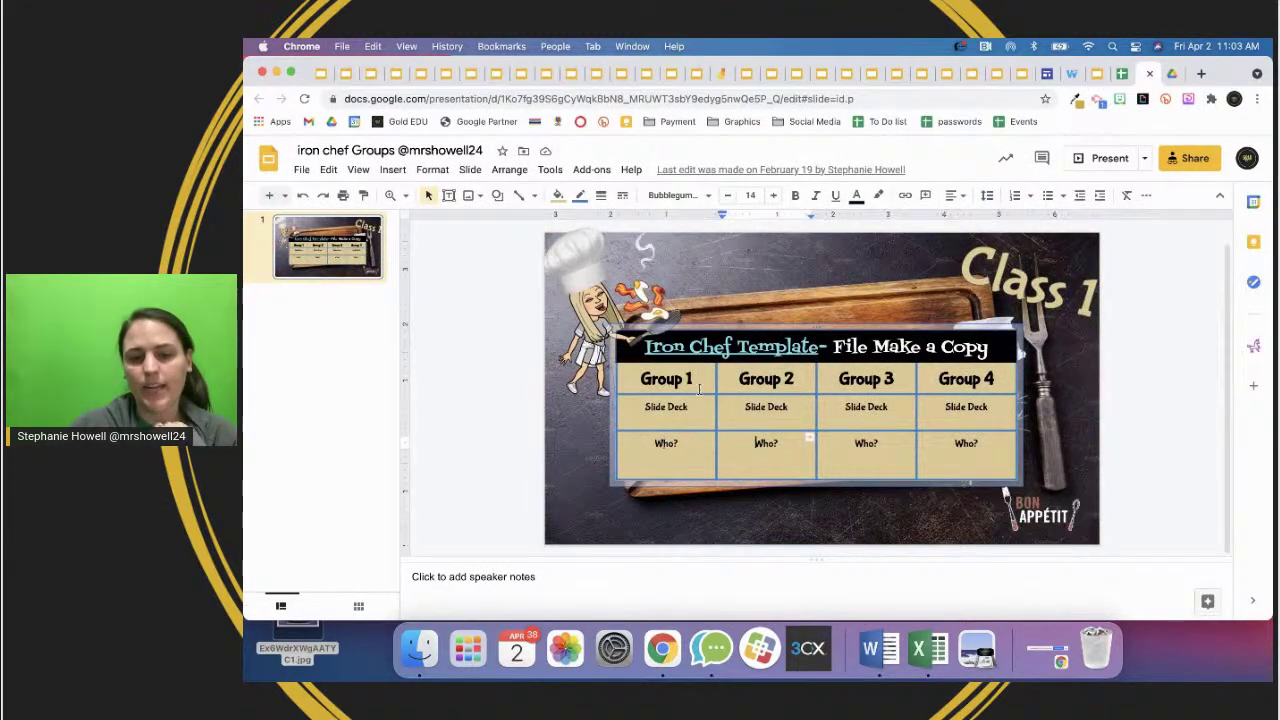
{"action": "left_click", "coordinate": [694, 345]}
{"action": "left_click", "coordinate": [740, 347]}
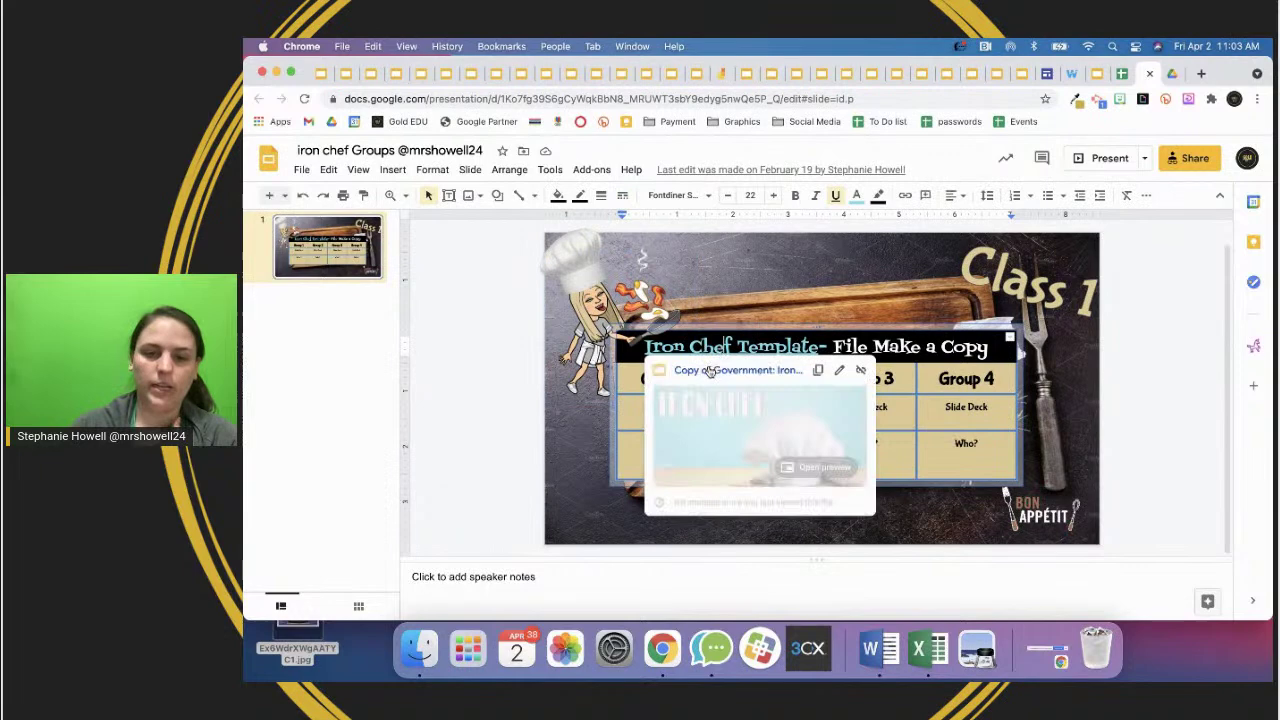
{"action": "left_click", "coordinate": [738, 368]}
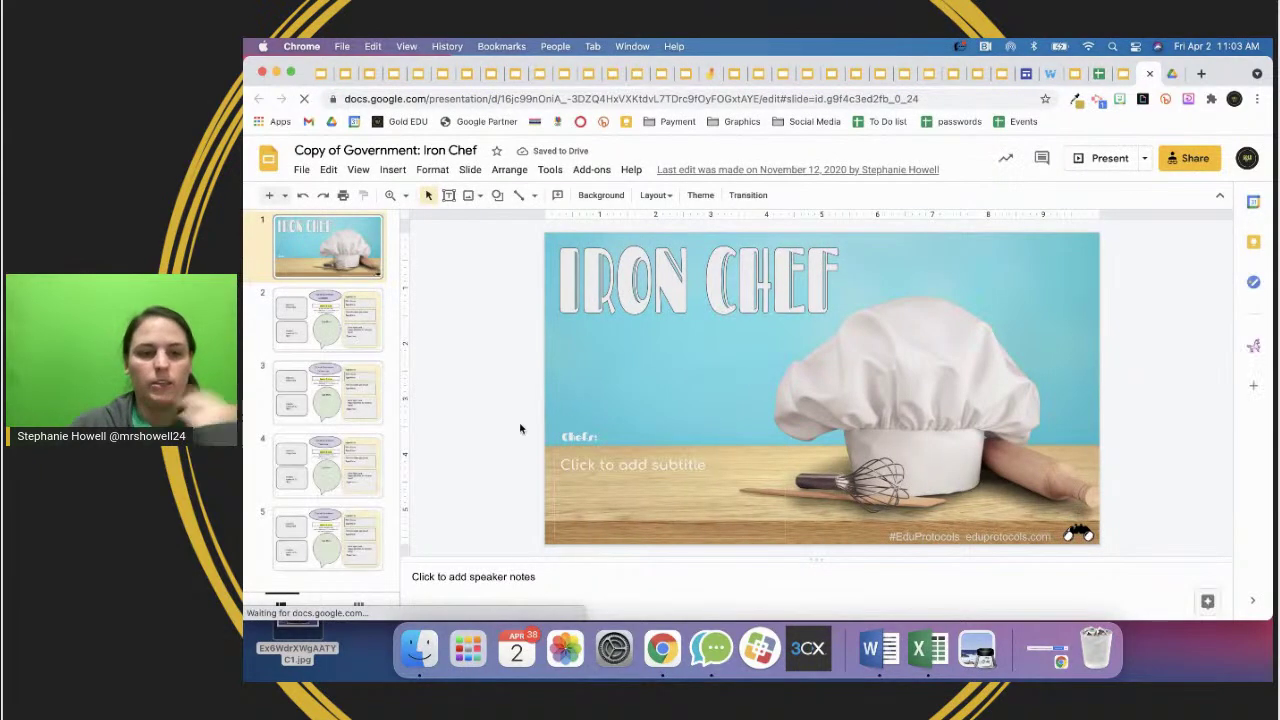
- Look through the government template's content slides and return to the Monarchy slide
{"action": "left_click", "coordinate": [366, 347]}
{"action": "left_click", "coordinate": [337, 404]}
{"action": "left_click", "coordinate": [327, 466]}
{"action": "left_click", "coordinate": [323, 535]}
{"action": "left_click", "coordinate": [373, 313]}
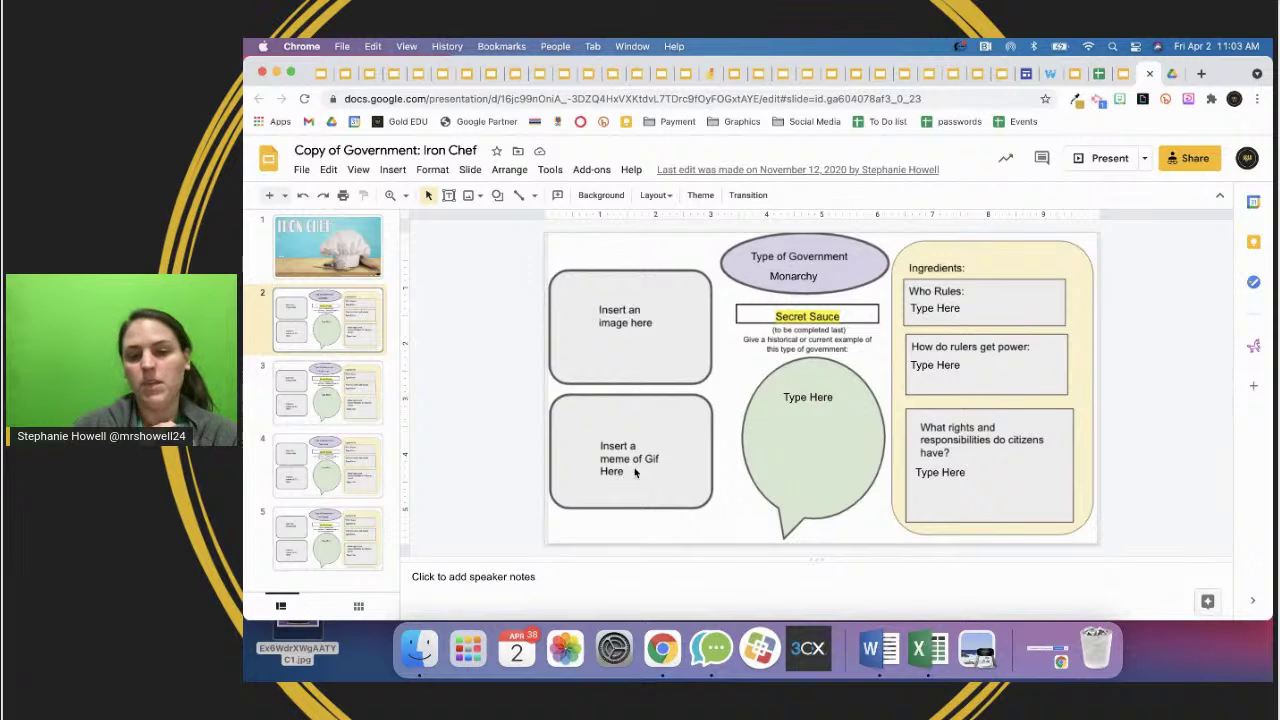
- Examine the Secret Sauce and Ingredients answer boxes on the Monarchy slide
{"action": "left_click", "coordinate": [818, 415]}
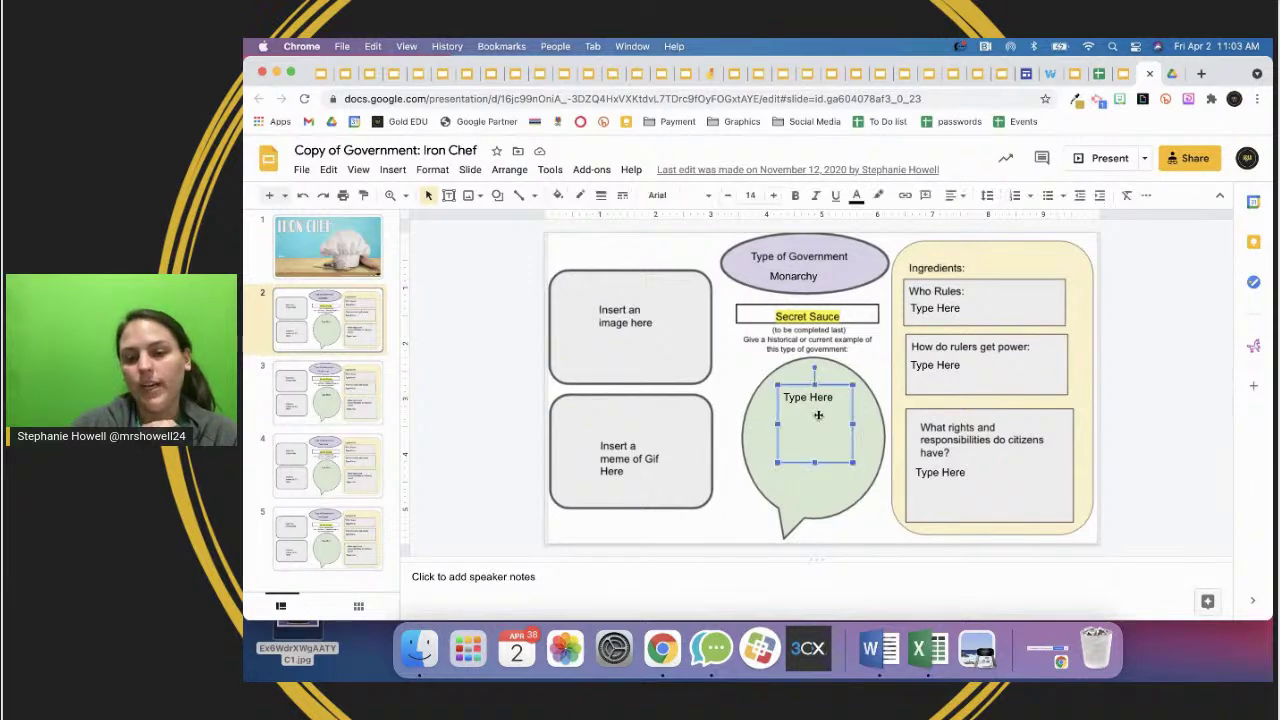
{"action": "left_click", "coordinate": [936, 302]}
{"action": "left_click", "coordinate": [970, 360]}
{"action": "left_click", "coordinate": [1001, 467]}
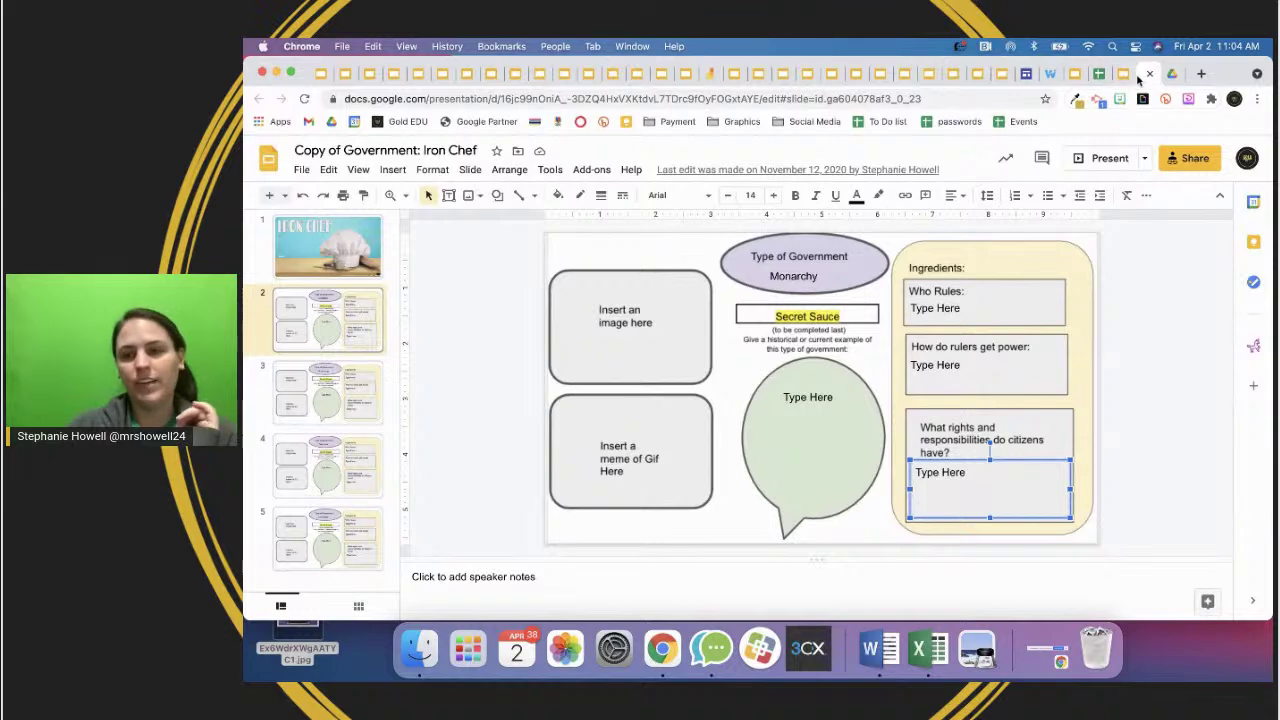
- Bring up the Wakelet page in a new browser tab and review the EduProtocols collections and the open tabs available for a collection
{"action": "left_click", "coordinate": [1180, 76]}
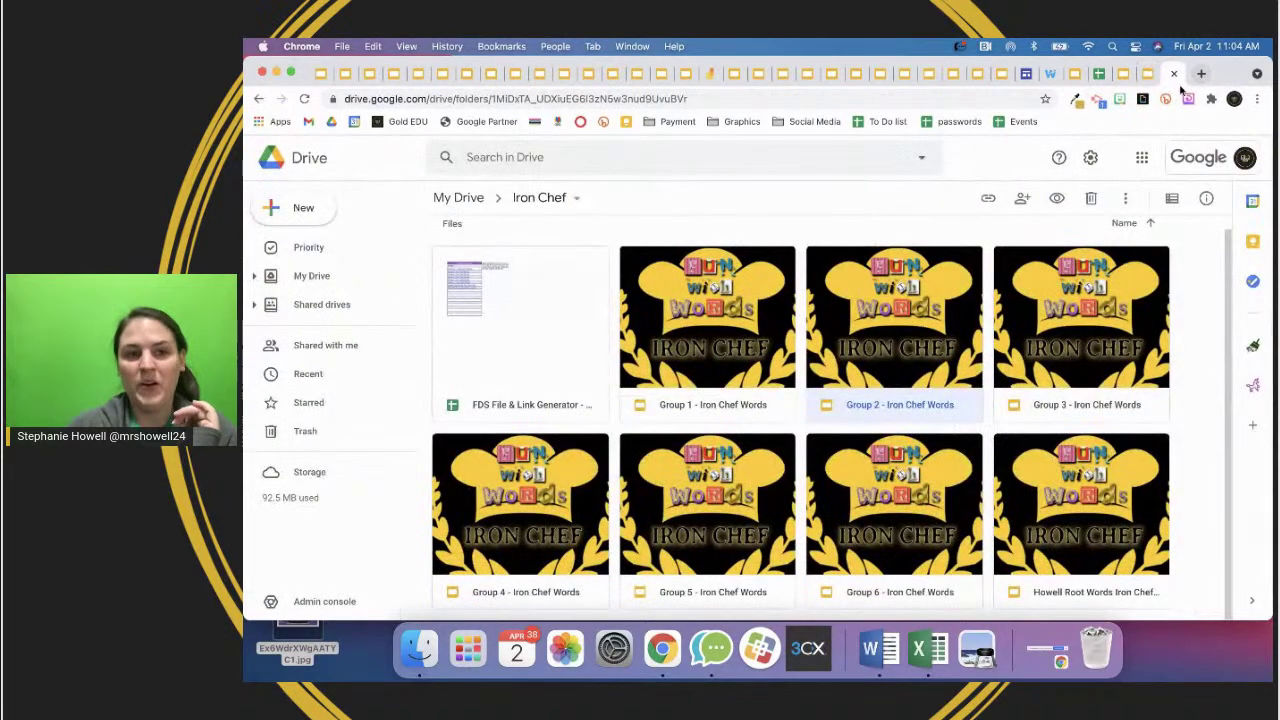
{"action": "left_click", "coordinate": [1201, 75]}
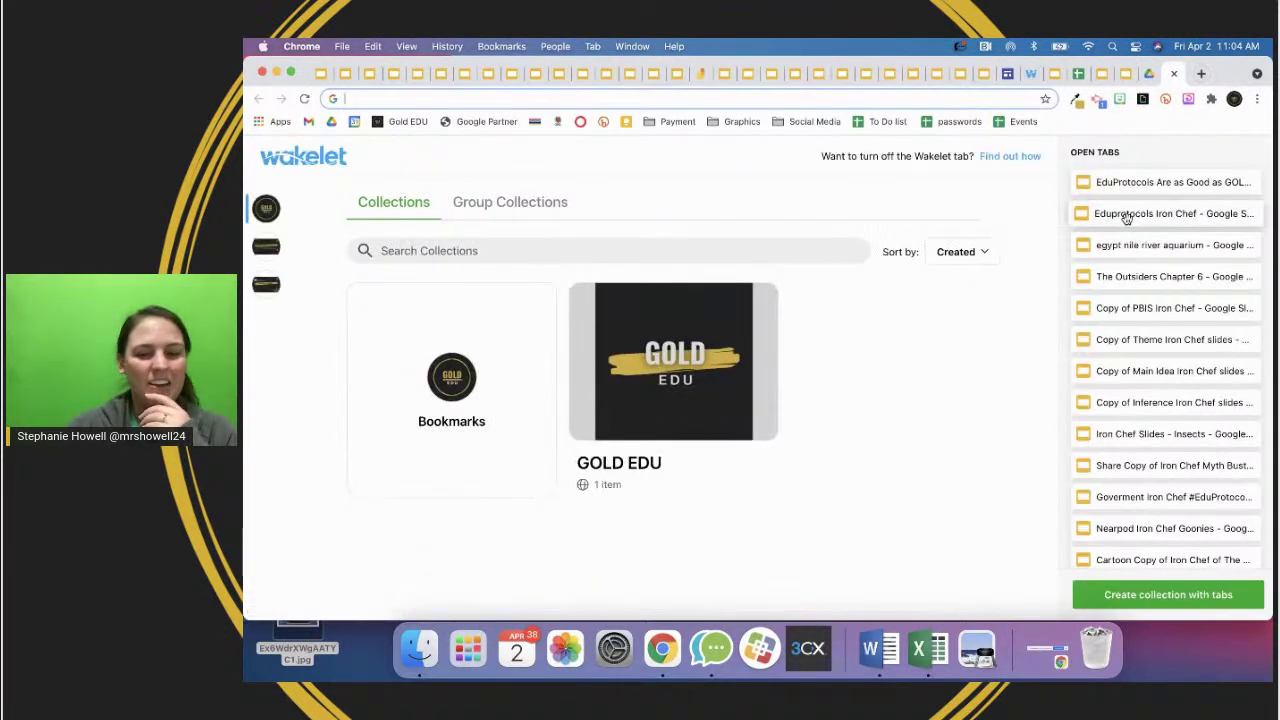
{"action": "left_click", "coordinate": [268, 284]}
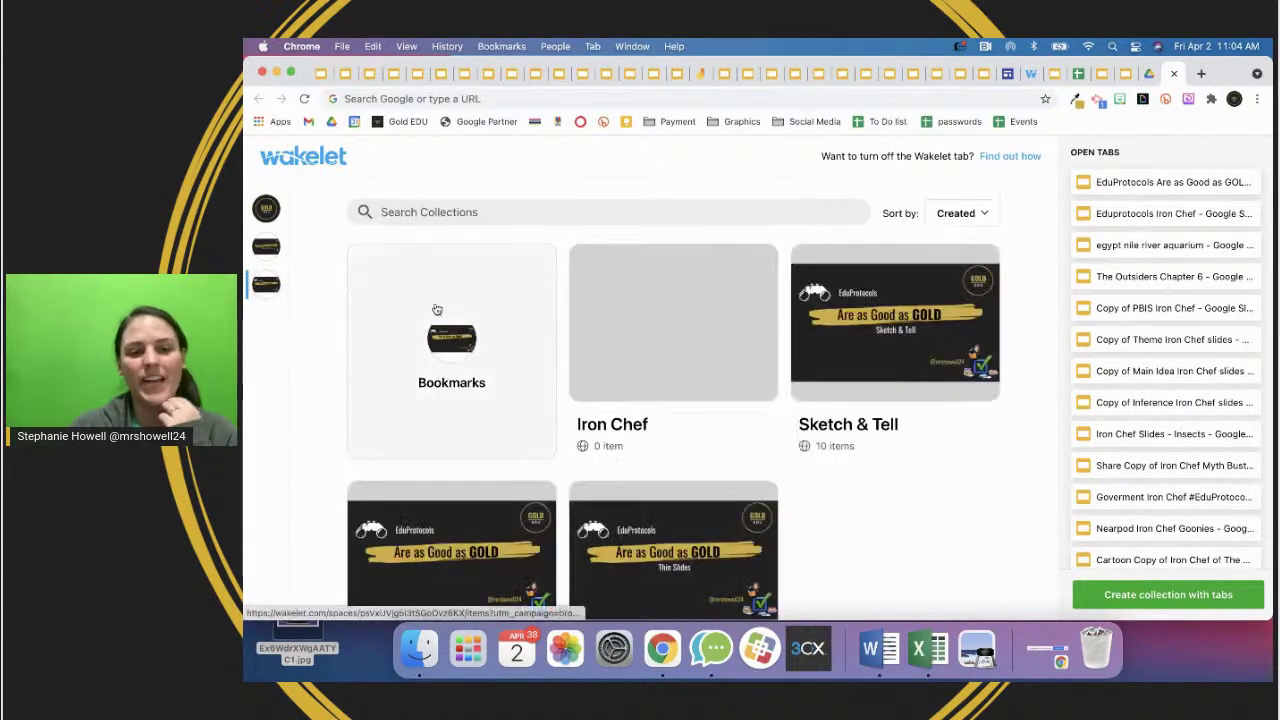
{"action": "scroll", "coordinate": [436, 310], "scroll_direction": "down", "scroll_amount": 3}
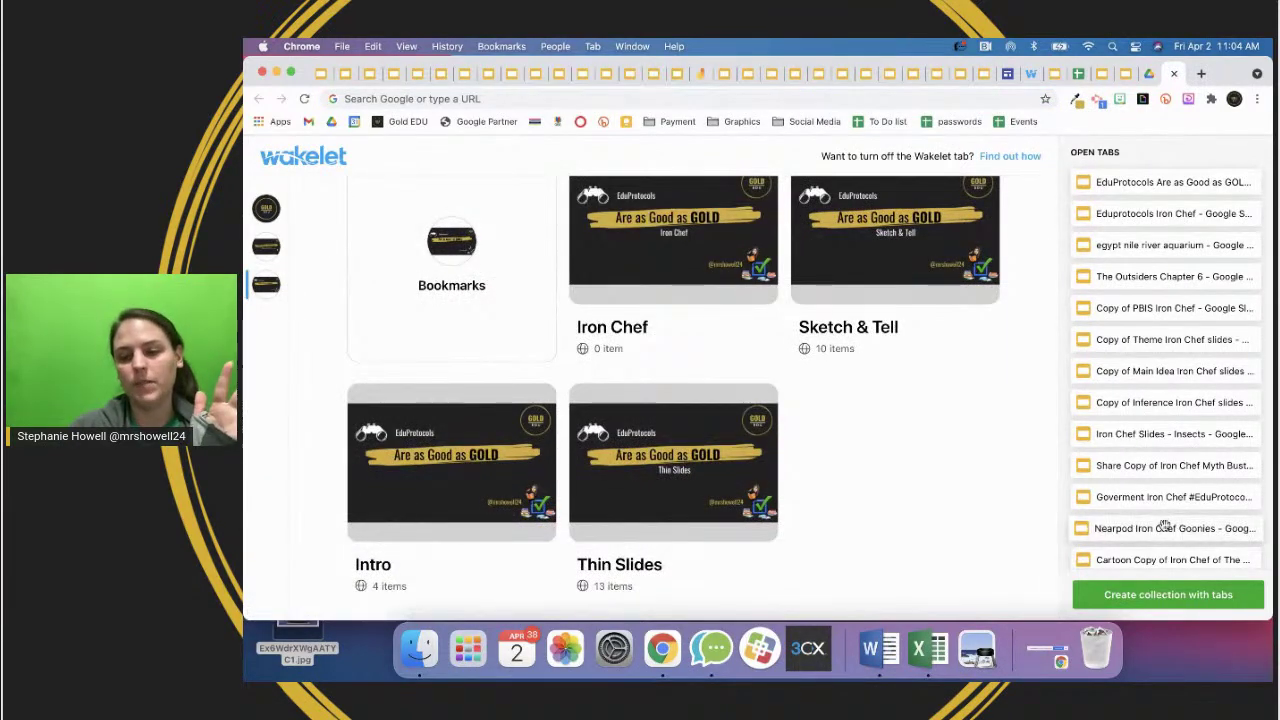
{"action": "scroll", "coordinate": [1170, 528], "scroll_direction": "down", "scroll_amount": 10}
{"action": "scroll", "coordinate": [1166, 529], "scroll_direction": "up", "scroll_amount": 10}
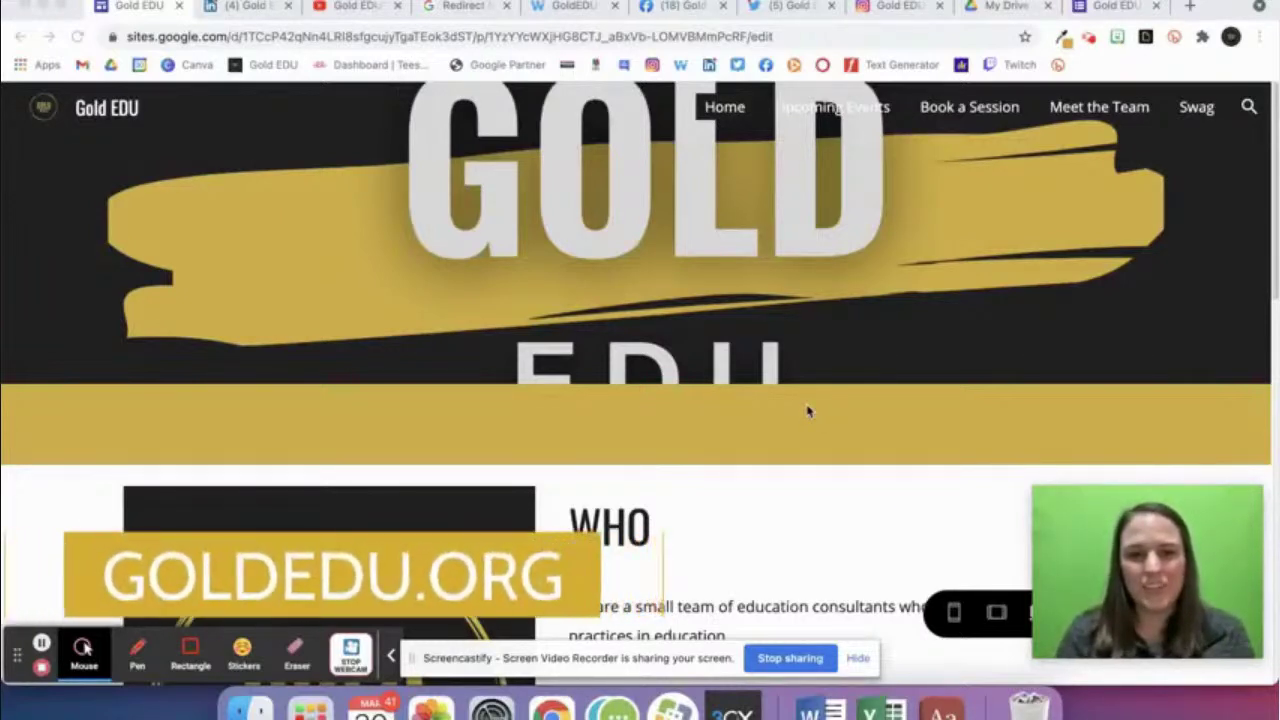
- Look over the Gold EDU website's home page down to its social media links
{"action": "scroll", "coordinate": [808, 411], "scroll_direction": "down", "scroll_amount": 10}
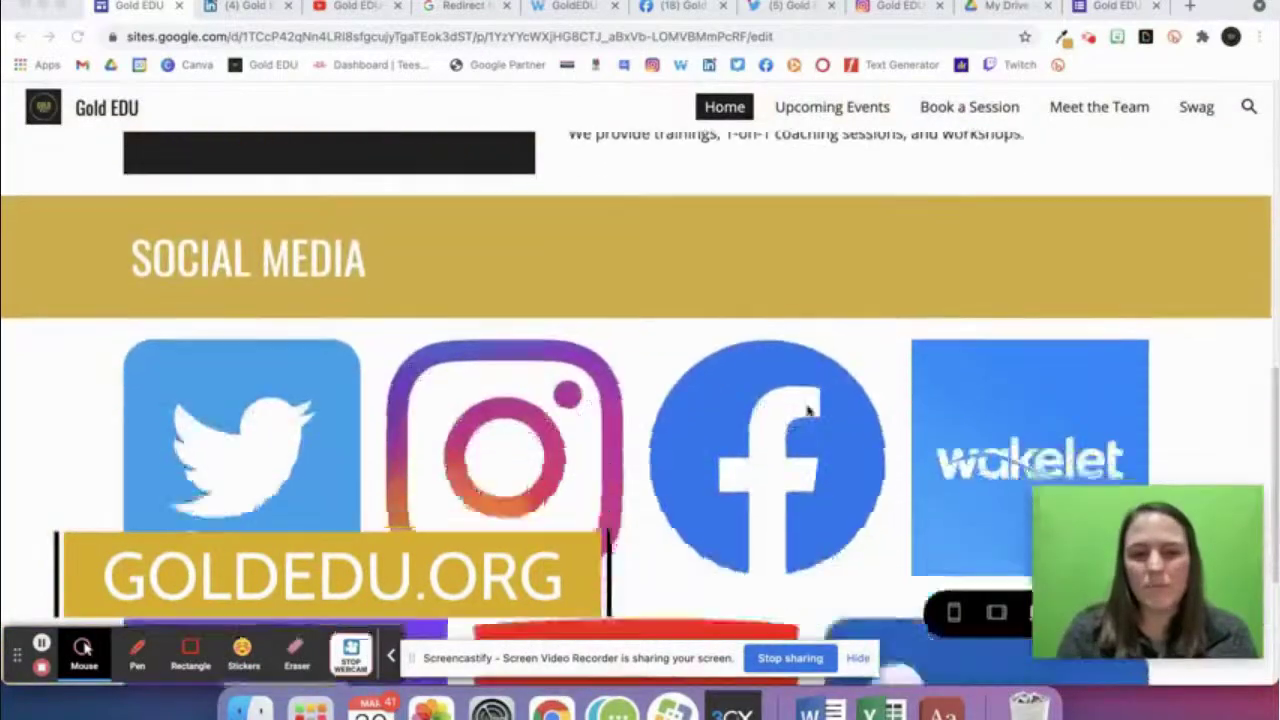
{"action": "scroll", "coordinate": [808, 411], "scroll_direction": "down", "scroll_amount": 3}
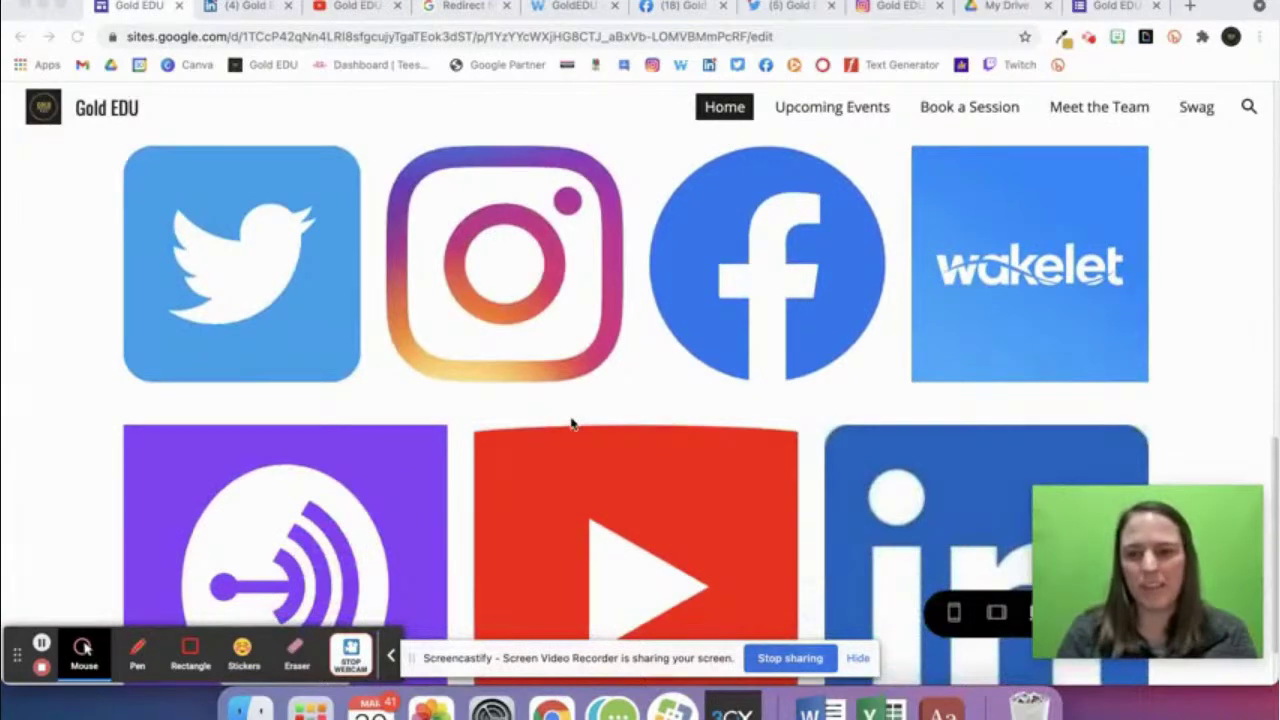
{"action": "scroll", "coordinate": [572, 424], "scroll_direction": "down", "scroll_amount": 1}
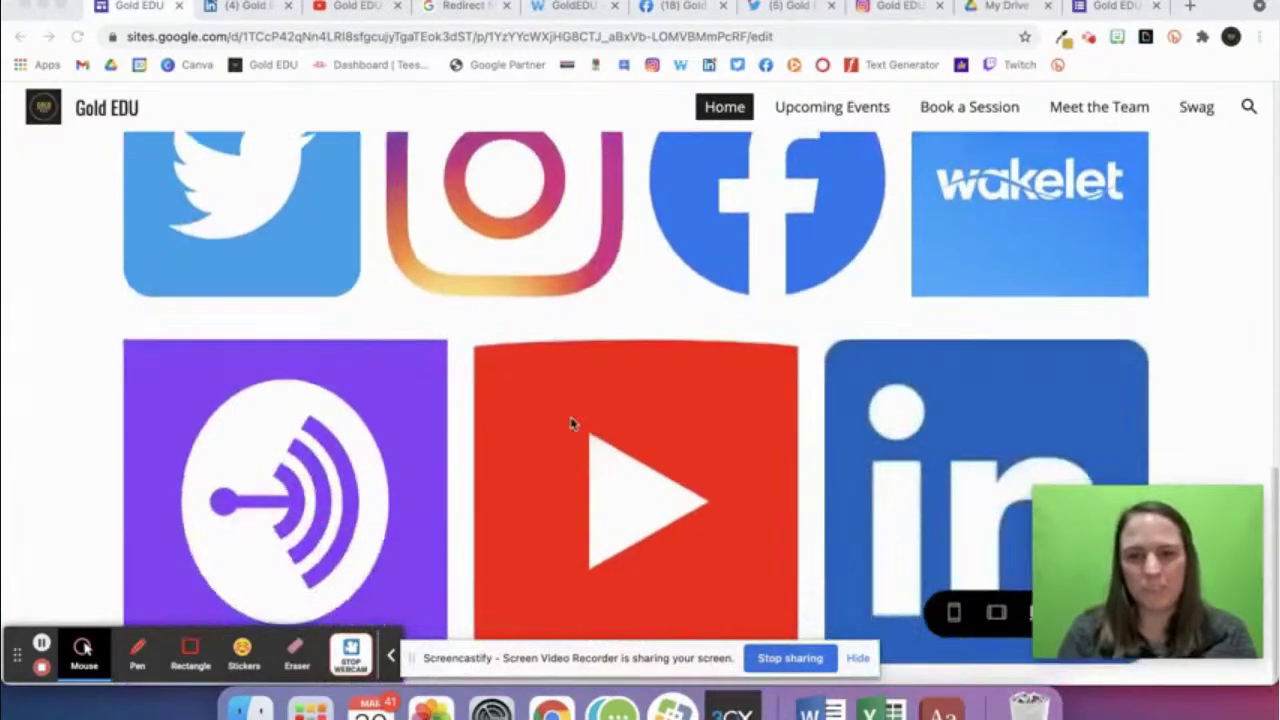
- View the Upcoming Events and Book a Session pages, and bring up the Gold EDU Feedback form
{"action": "left_click", "coordinate": [821, 109]}
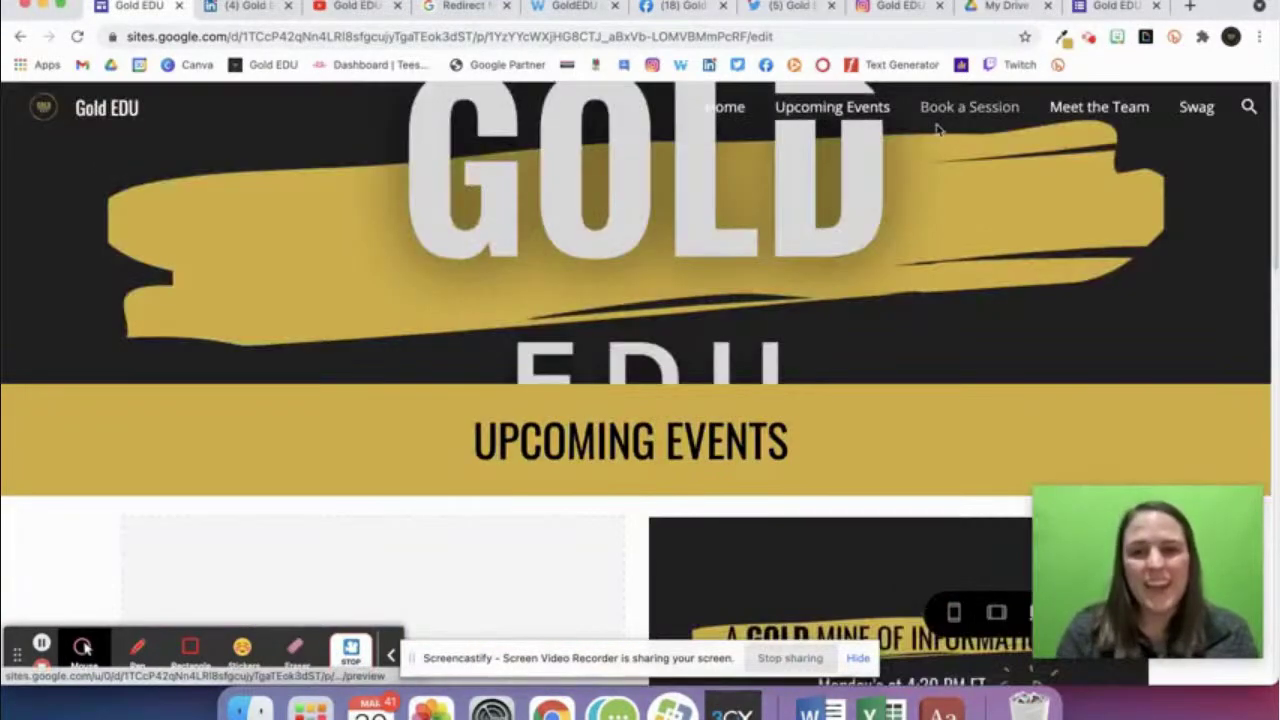
{"action": "left_click", "coordinate": [952, 109]}
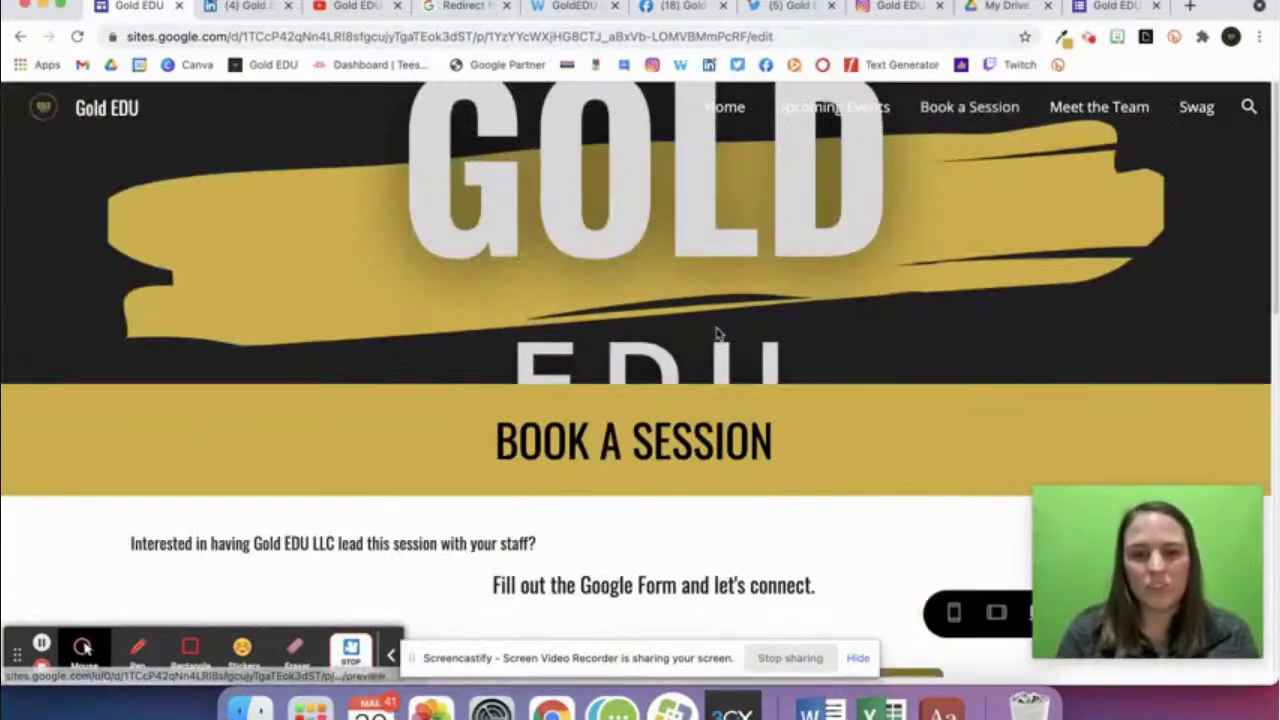
{"action": "scroll", "coordinate": [716, 334], "scroll_direction": "down", "scroll_amount": 1}
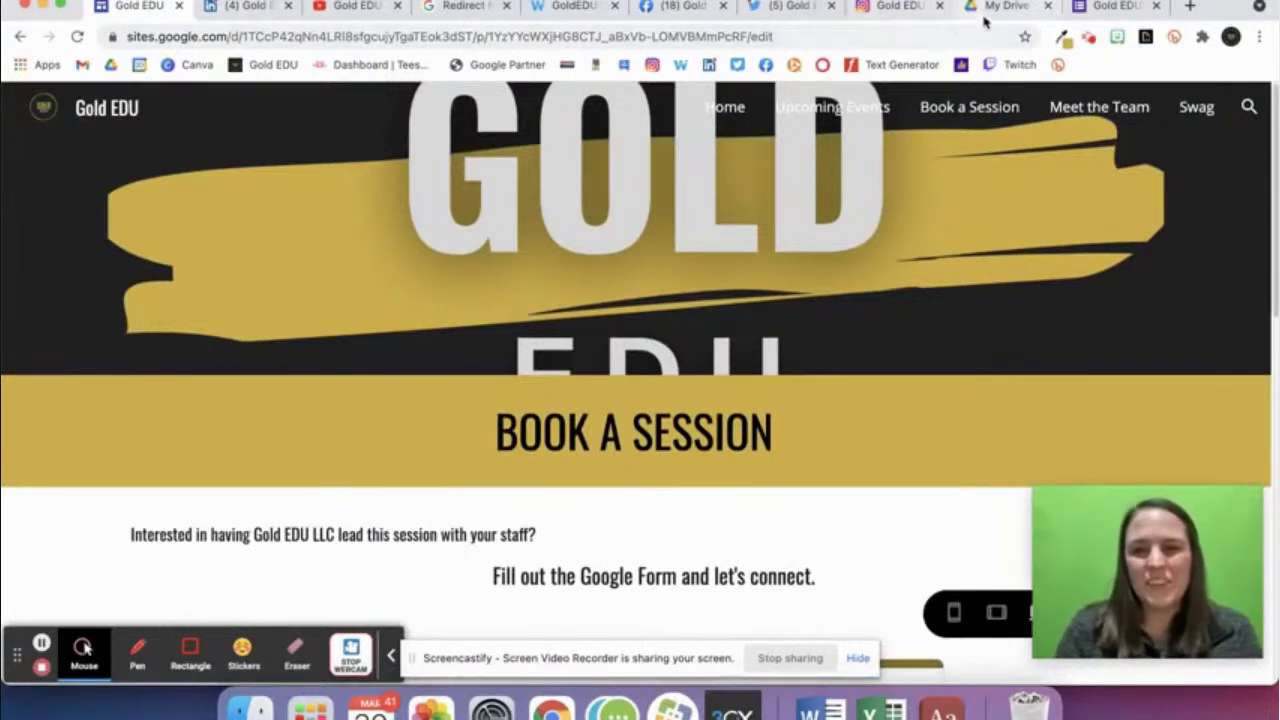
{"action": "left_click", "coordinate": [1096, 8]}
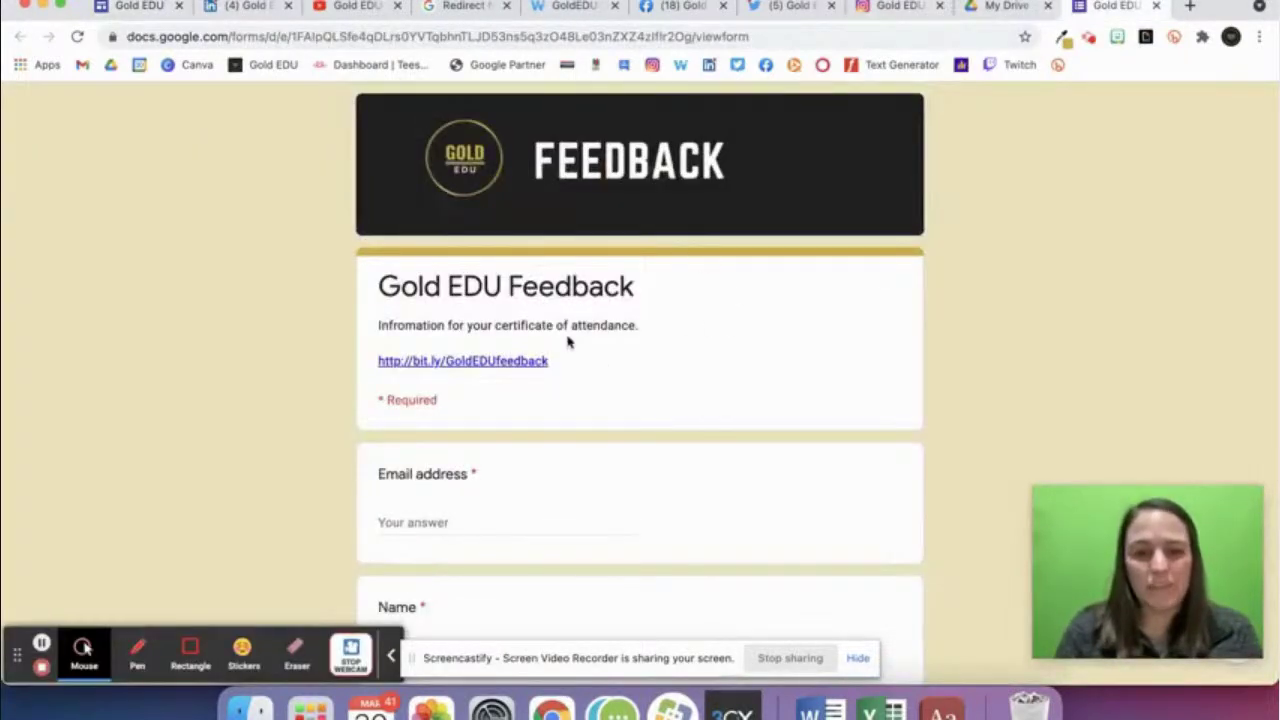